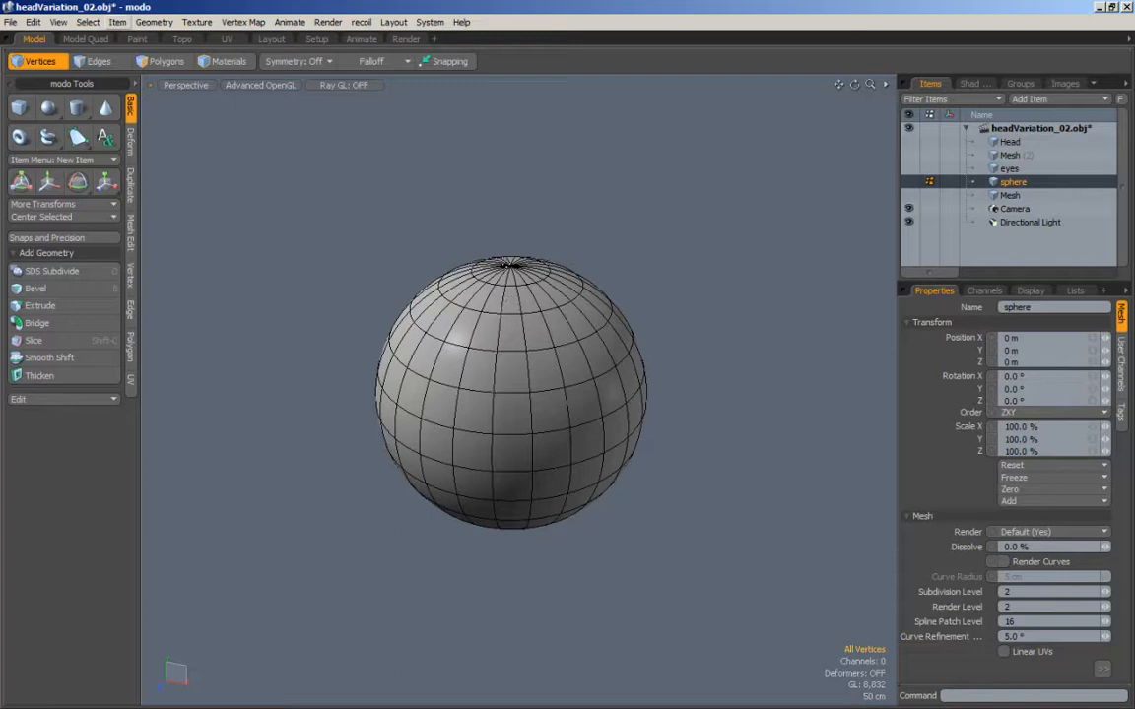
# Step: Select the vertex at the sphere's top pole and examine how the edges converge on it
pyautogui.press('3')
pyautogui.press('1')
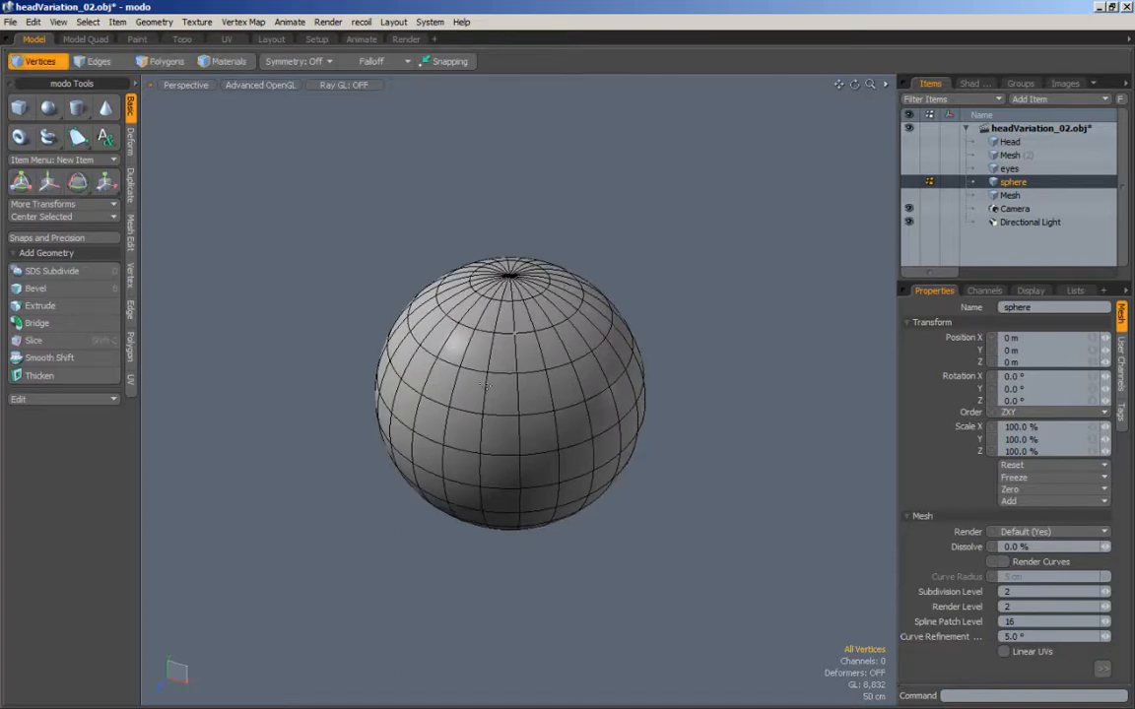
pyautogui.keyDown('alt'); pyautogui.moveTo(500, 361); pyautogui.dragTo(480, 423); pyautogui.keyUp('alt')
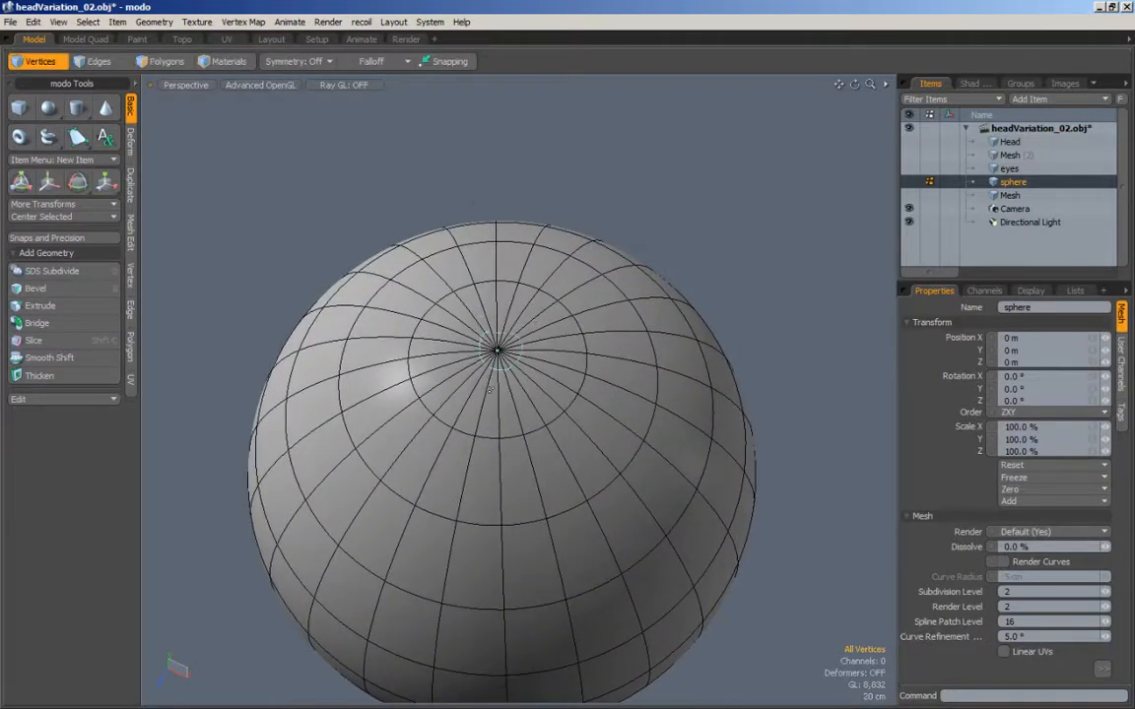
pyautogui.click(500, 353)
pyautogui.keyDown('ctrl'); pyautogui.keyDown('alt'); pyautogui.moveTo(557, 374); pyautogui.dragTo(522, 394); pyautogui.keyUp('alt'); pyautogui.keyUp('ctrl')
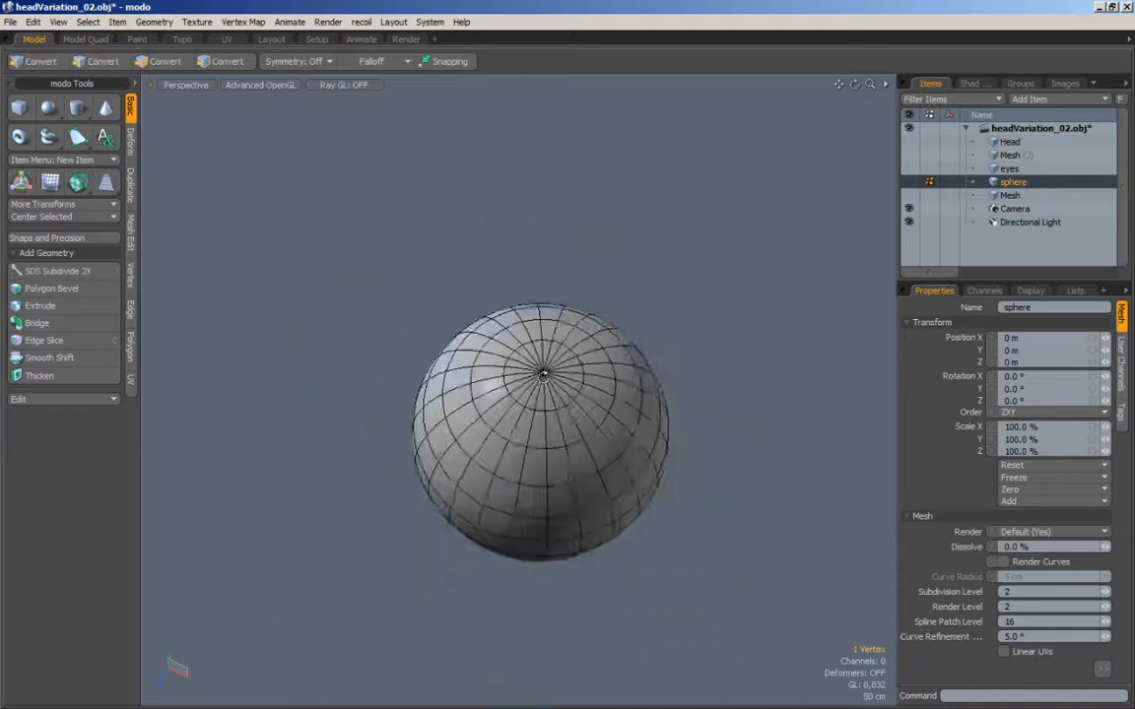
pyautogui.keyDown('alt'); pyautogui.moveTo(560, 493); pyautogui.dragTo(555, 392); pyautogui.keyUp('alt')
pyautogui.keyDown('alt'); pyautogui.moveTo(526, 457); pyautogui.dragTo(565, 518); pyautogui.keyUp('alt')
pyautogui.click(158, 62)
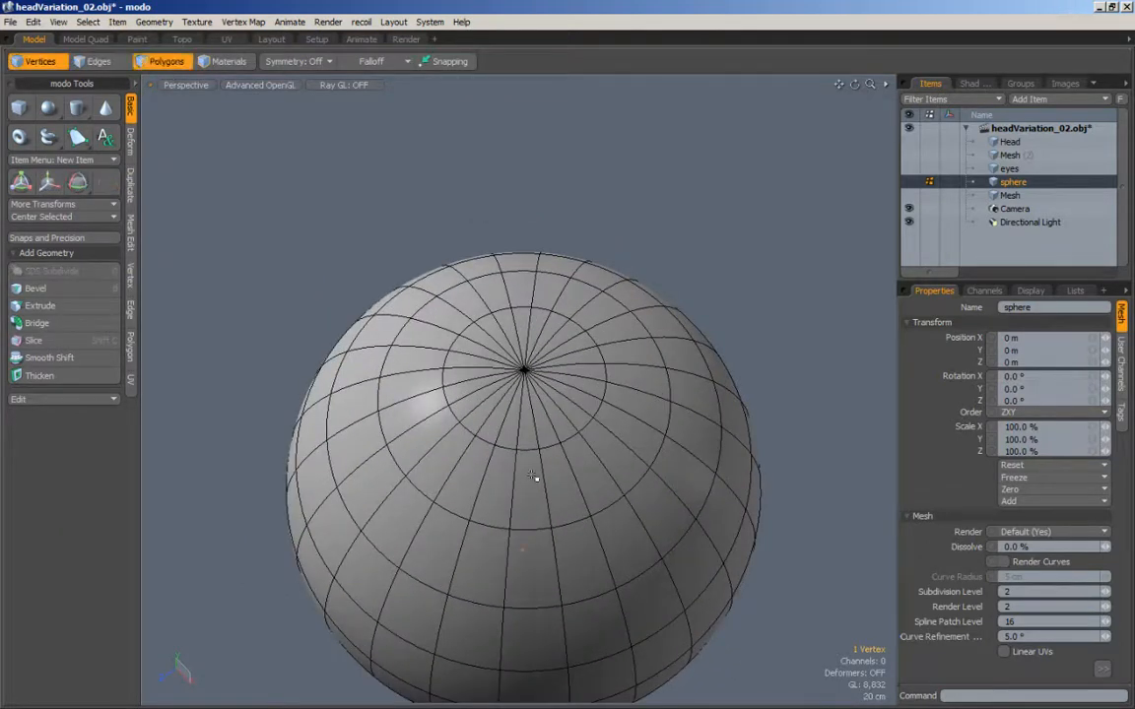
# Step: Examine the fan of triangles at the sphere's top pole against the quads on the rest of the surface
pyautogui.keyDown('ctrl'); pyautogui.keyDown('alt'); pyautogui.moveTo(474, 445); pyautogui.dragTo(436, 463); pyautogui.keyUp('alt'); pyautogui.keyUp('ctrl')
pyautogui.keyDown('alt'); pyautogui.keyDown('shift'); pyautogui.moveTo(471, 537); pyautogui.dragTo(436, 463); pyautogui.keyUp('shift'); pyautogui.keyUp('alt')
pyautogui.keyDown('alt'); pyautogui.keyDown('shift'); pyautogui.moveTo(518, 424); pyautogui.dragTo(519, 512); pyautogui.keyUp('shift'); pyautogui.keyUp('alt')
pyautogui.keyDown('alt'); pyautogui.keyDown('shift'); pyautogui.moveTo(489, 457); pyautogui.dragTo(482, 428); pyautogui.keyUp('shift'); pyautogui.keyUp('alt')
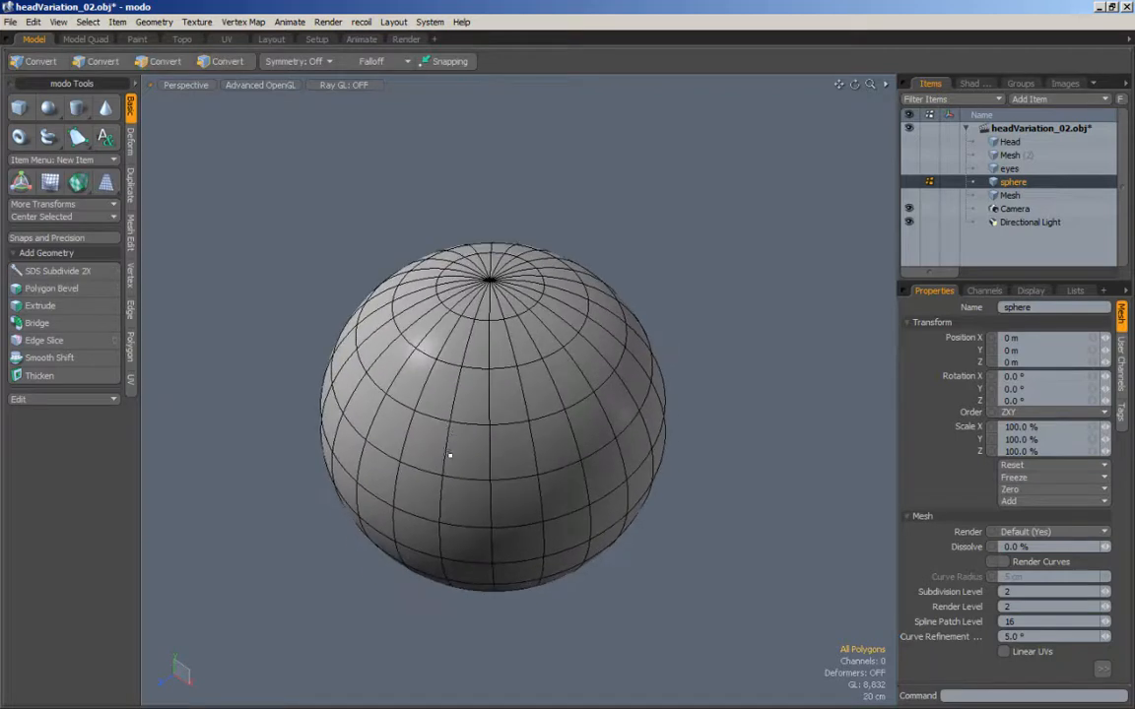
pyautogui.keyDown('alt'); pyautogui.moveTo(448, 307); pyautogui.dragTo(452, 340); pyautogui.keyUp('alt')
pyautogui.keyDown('ctrl'); pyautogui.keyDown('alt'); pyautogui.moveTo(473, 394); pyautogui.dragTo(524, 434); pyautogui.keyUp('alt'); pyautogui.keyUp('ctrl')
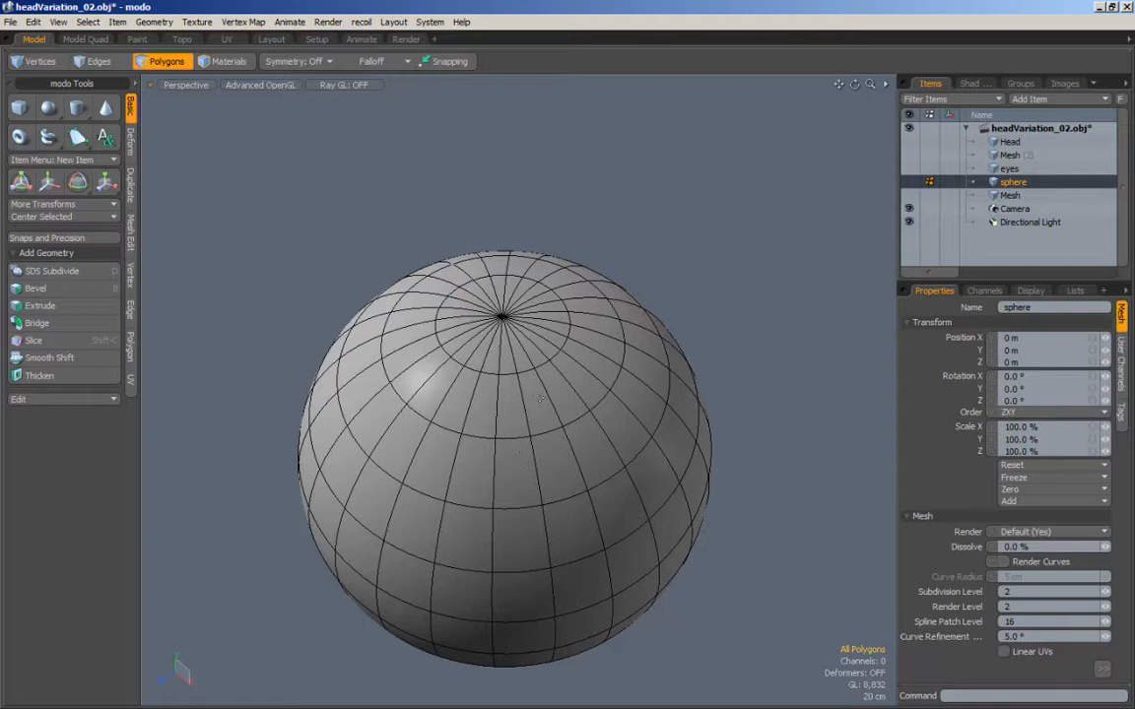
pyautogui.press('1')
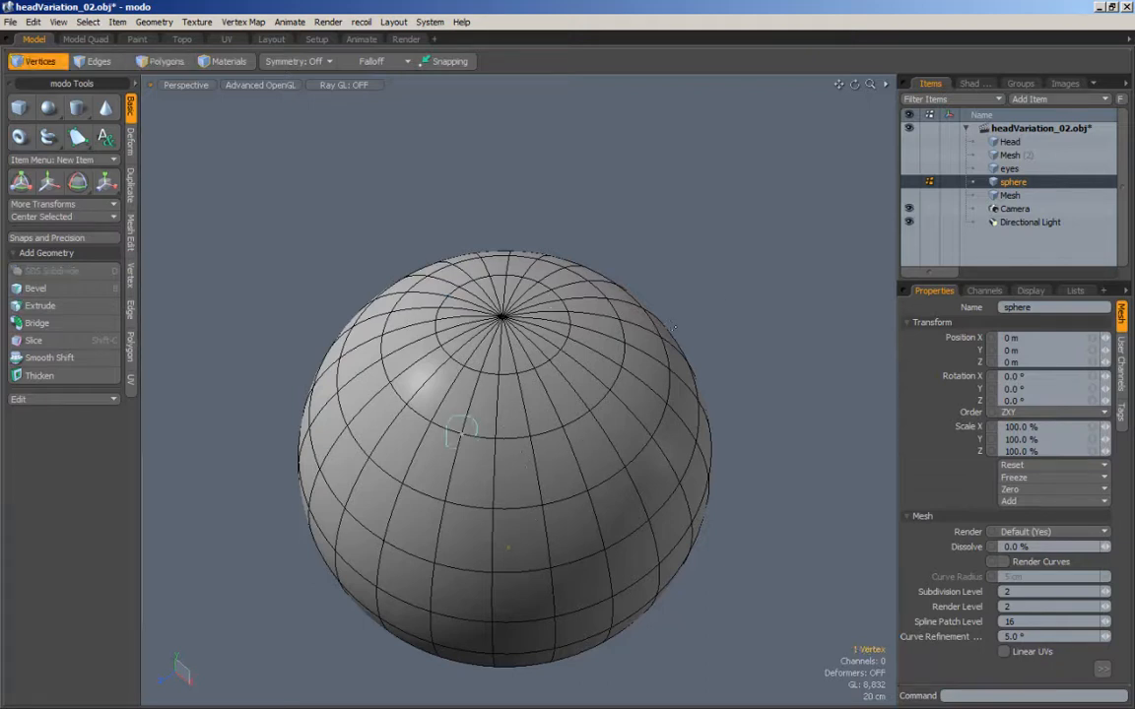
pyautogui.click(739, 453)
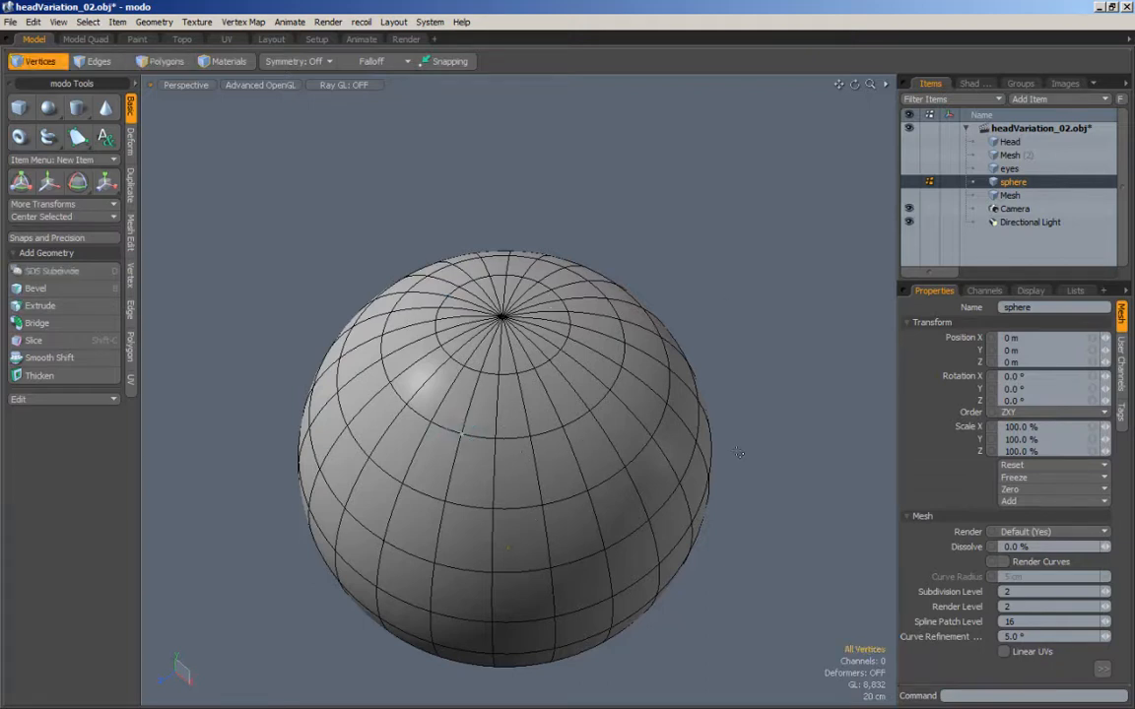
pyautogui.click(597, 390)
pyautogui.keyDown('ctrl'); pyautogui.keyDown('alt'); pyautogui.moveTo(427, 322); pyautogui.dragTo(402, 268); pyautogui.keyUp('alt'); pyautogui.keyUp('ctrl')
pyautogui.click(129, 61)
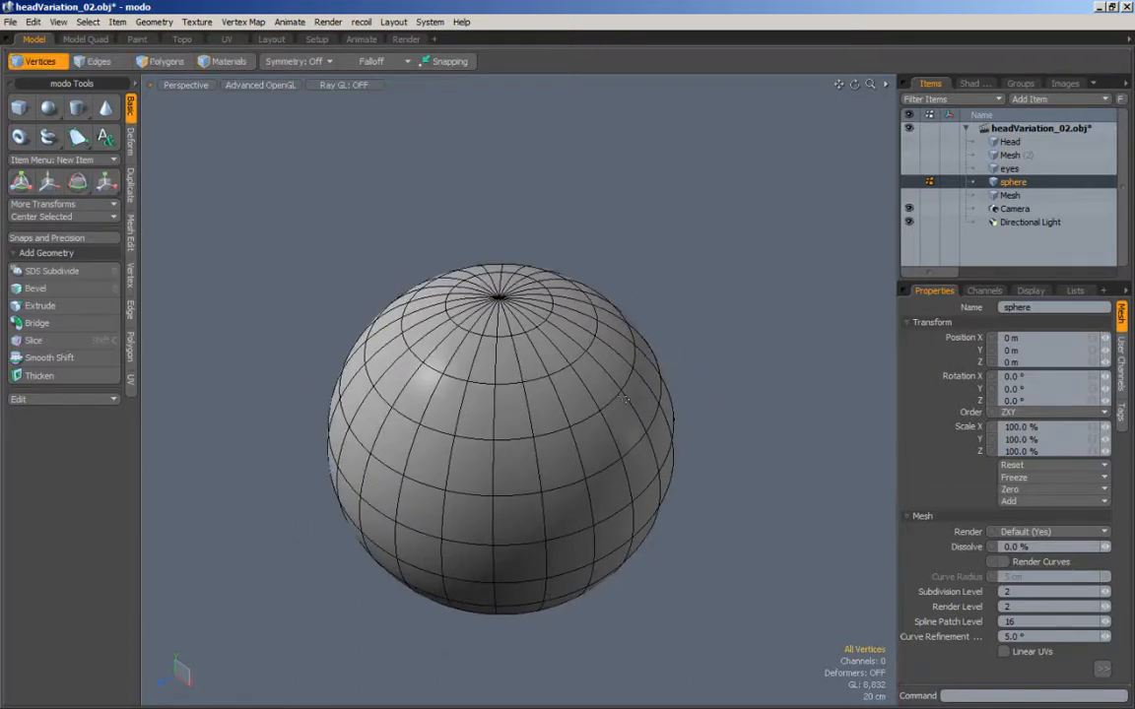
pyautogui.keyDown('alt'); pyautogui.moveTo(621, 397); pyautogui.dragTo(607, 405); pyautogui.keyUp('alt')
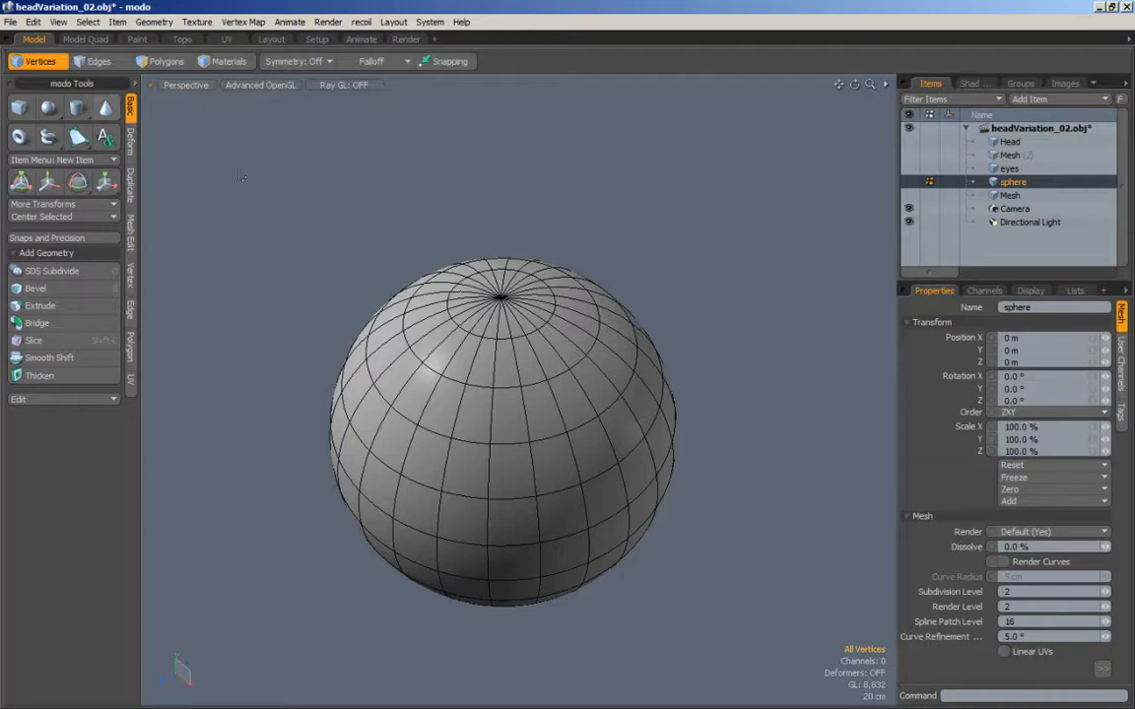
pyautogui.keyDown('alt'); pyautogui.moveTo(427, 272); pyautogui.dragTo(427, 281); pyautogui.keyUp('alt')
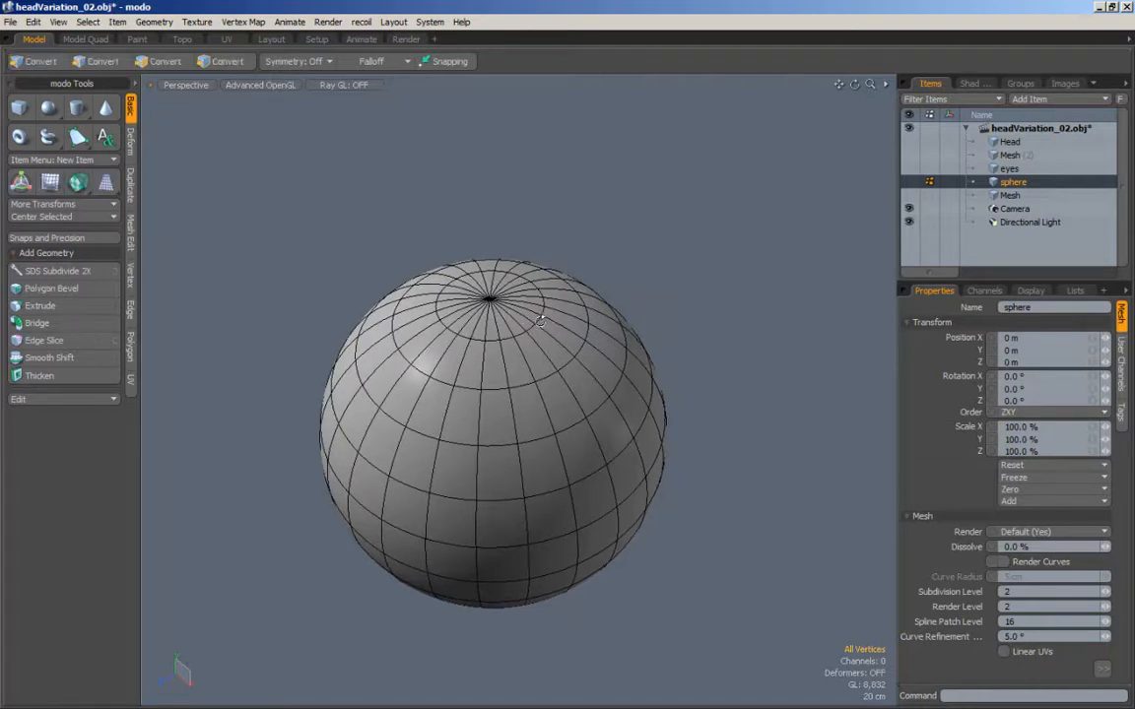
pyautogui.keyDown('alt'); pyautogui.moveTo(514, 355); pyautogui.dragTo(513, 358); pyautogui.keyUp('alt')
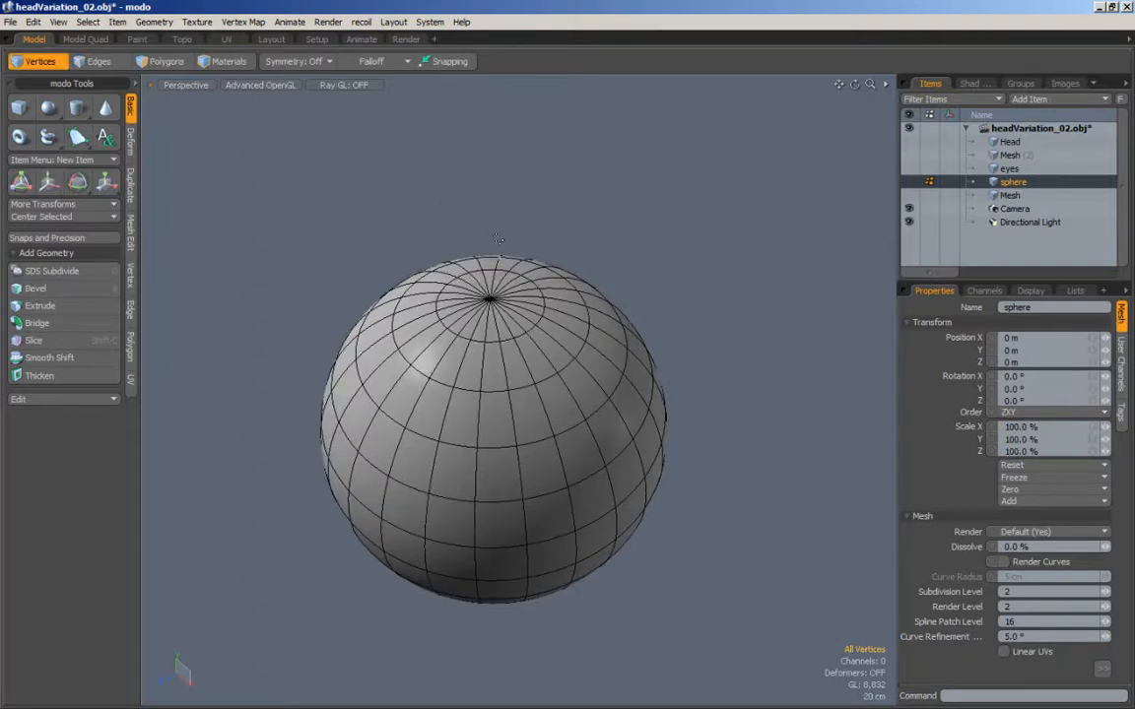
pyautogui.keyDown('alt'); pyautogui.moveTo(488, 246); pyautogui.dragTo(489, 340); pyautogui.keyUp('alt')
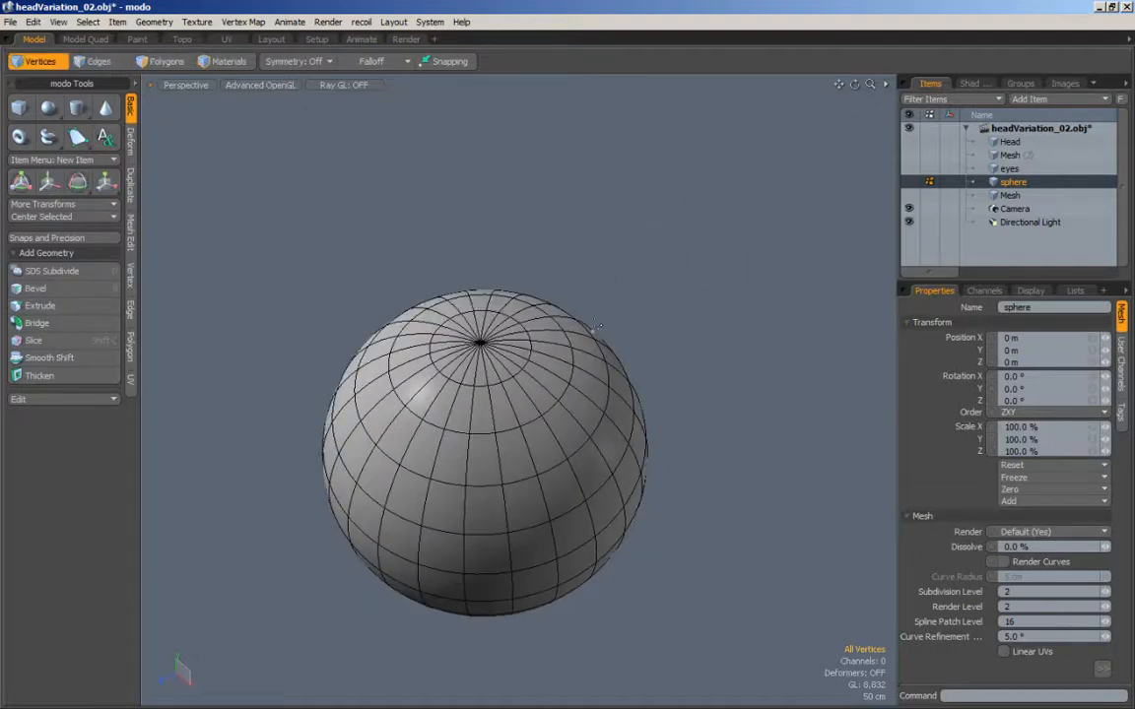
# Step: Hide the wireframe overlay to inspect the smooth shading around the sphere's top pole, and restore the overlay
pyautogui.press('alt')
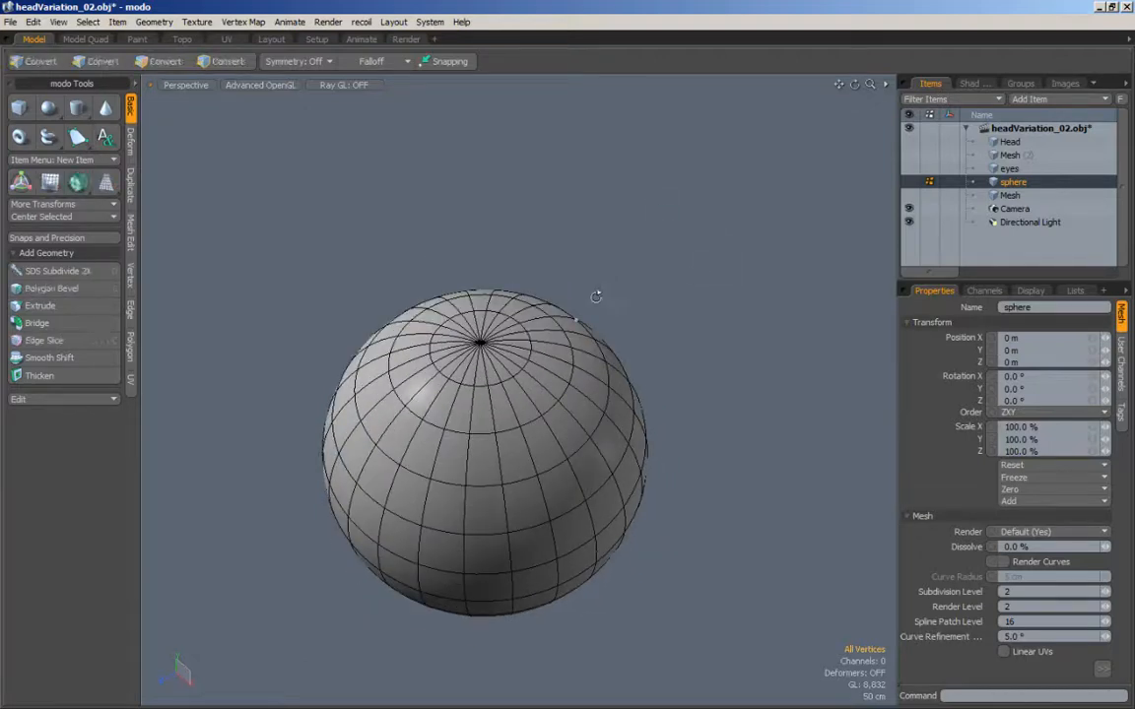
pyautogui.keyDown('alt'); pyautogui.moveTo(454, 425); pyautogui.dragTo(548, 323); pyautogui.keyUp('alt')
pyautogui.keyDown('alt'); pyautogui.keyDown('shift'); pyautogui.moveTo(586, 240); pyautogui.dragTo(519, 286); pyautogui.keyUp('shift'); pyautogui.keyUp('alt')
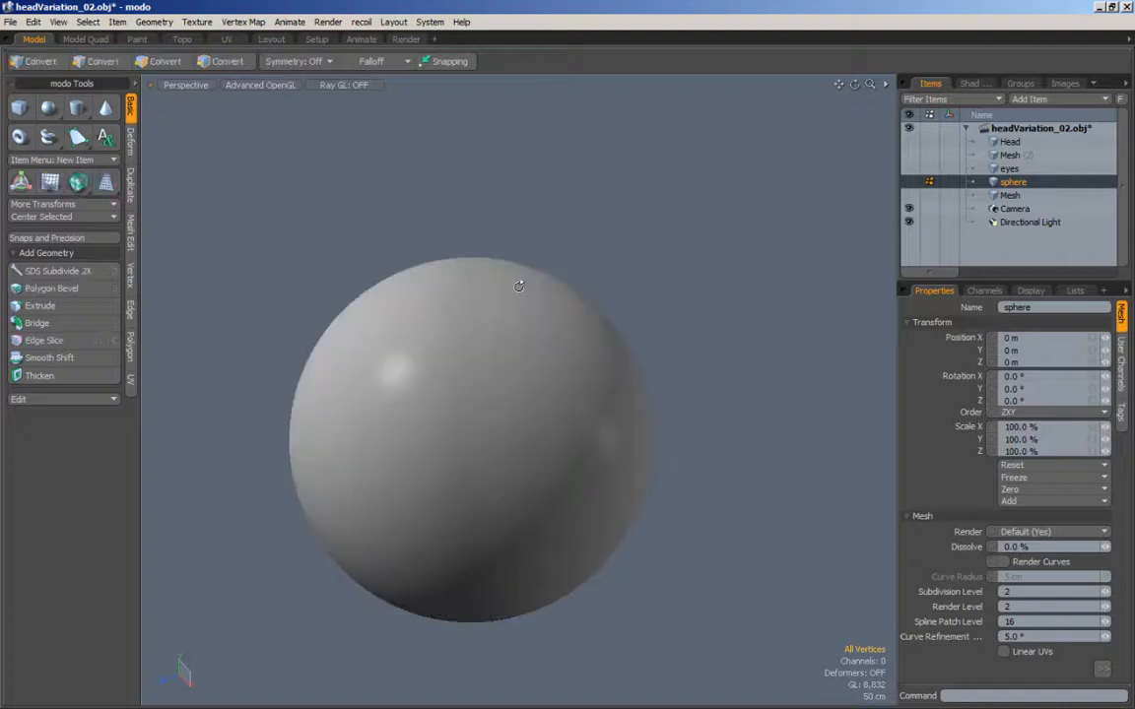
pyautogui.keyDown('ctrl'); pyautogui.keyDown('alt'); pyautogui.moveTo(449, 312); pyautogui.dragTo(529, 314); pyautogui.keyUp('alt'); pyautogui.keyUp('ctrl')
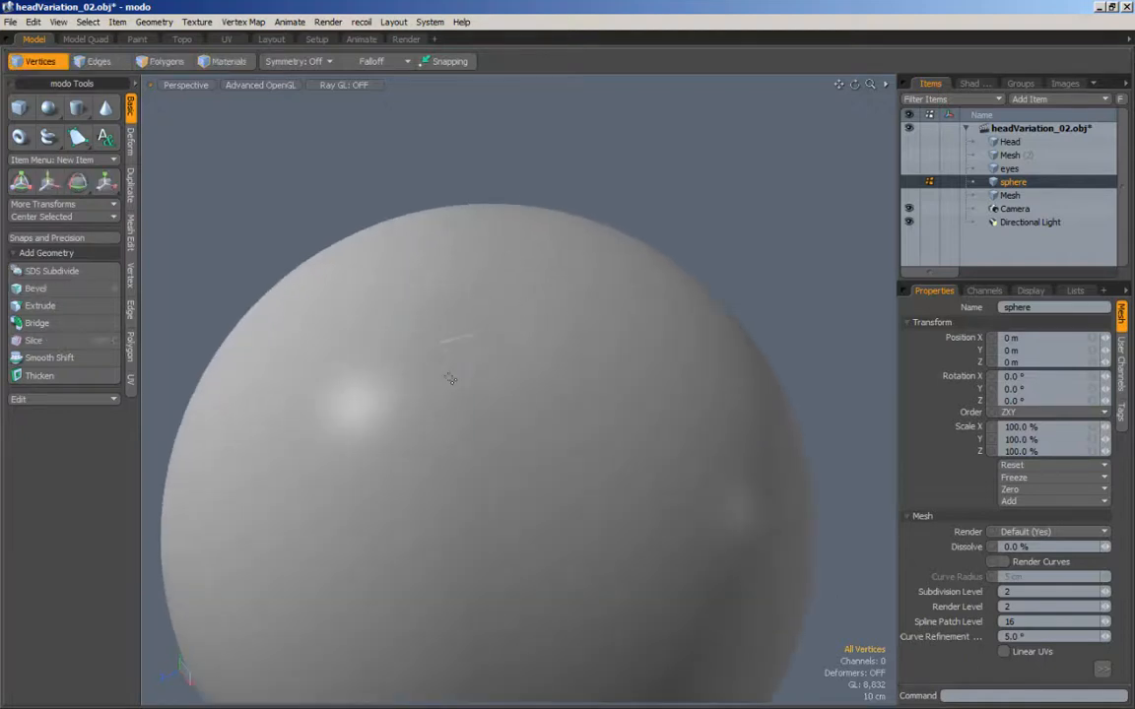
pyautogui.keyDown('alt'); pyautogui.moveTo(458, 276); pyautogui.dragTo(492, 292); pyautogui.keyUp('alt')
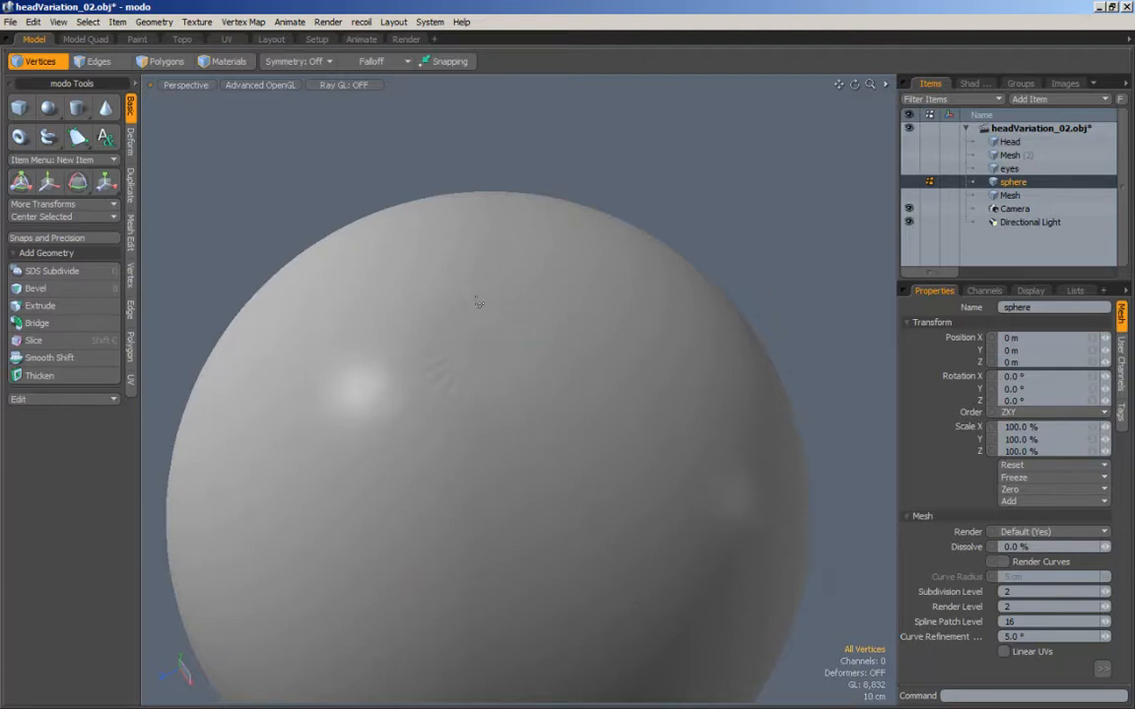
pyautogui.click(159, 61)
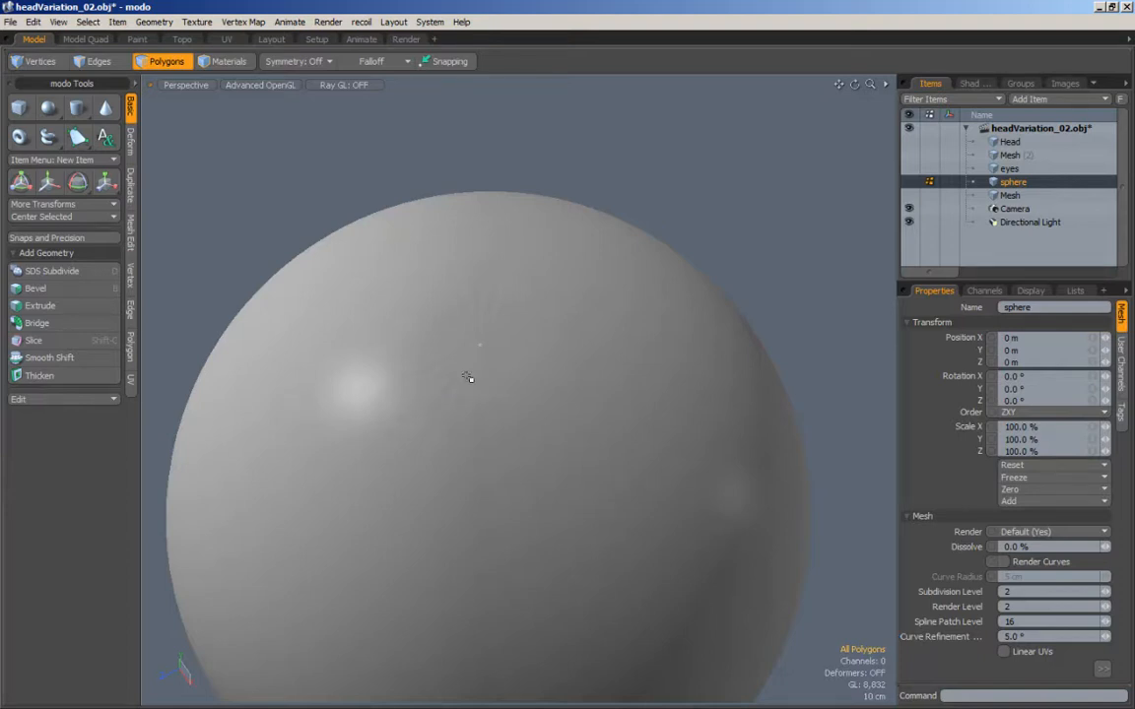
pyautogui.click(37, 61)
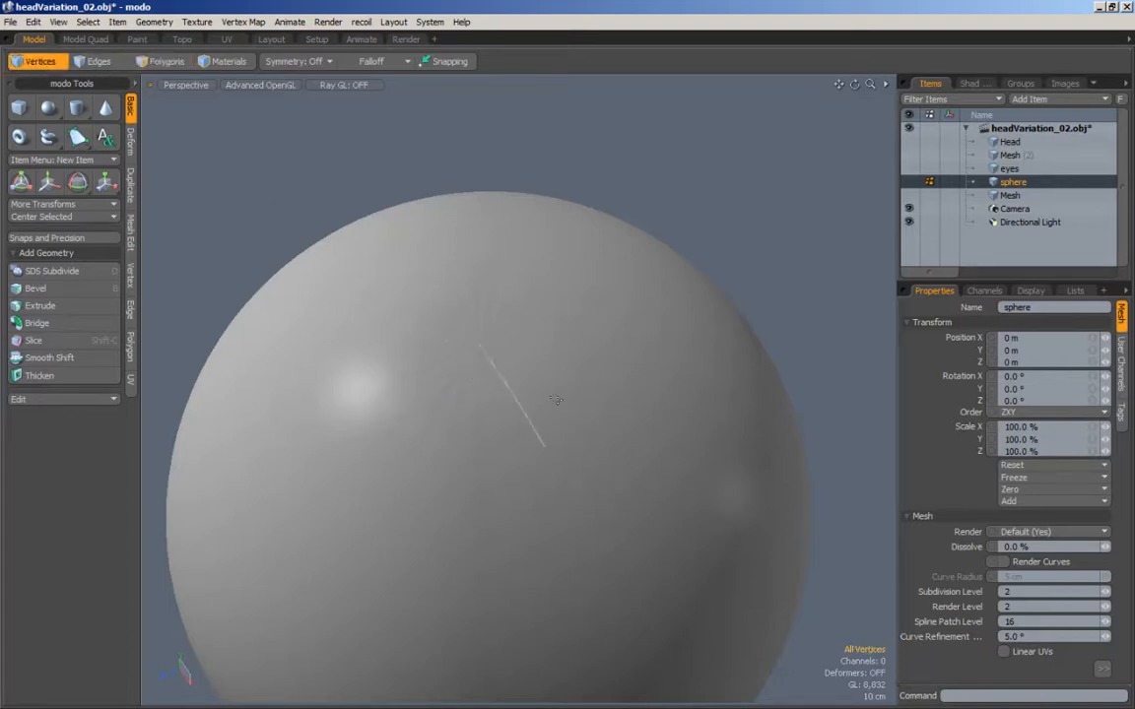
pyautogui.keyDown('ctrl'); pyautogui.keyDown('alt'); pyautogui.moveTo(515, 334); pyautogui.dragTo(426, 442); pyautogui.keyUp('alt'); pyautogui.keyUp('ctrl')
pyautogui.keyDown('alt'); pyautogui.moveTo(425, 443); pyautogui.dragTo(418, 416); pyautogui.keyUp('alt')
pyautogui.keyDown('ctrl'); pyautogui.keyDown('alt'); pyautogui.moveTo(437, 308); pyautogui.dragTo(476, 309); pyautogui.keyUp('alt'); pyautogui.keyUp('ctrl')
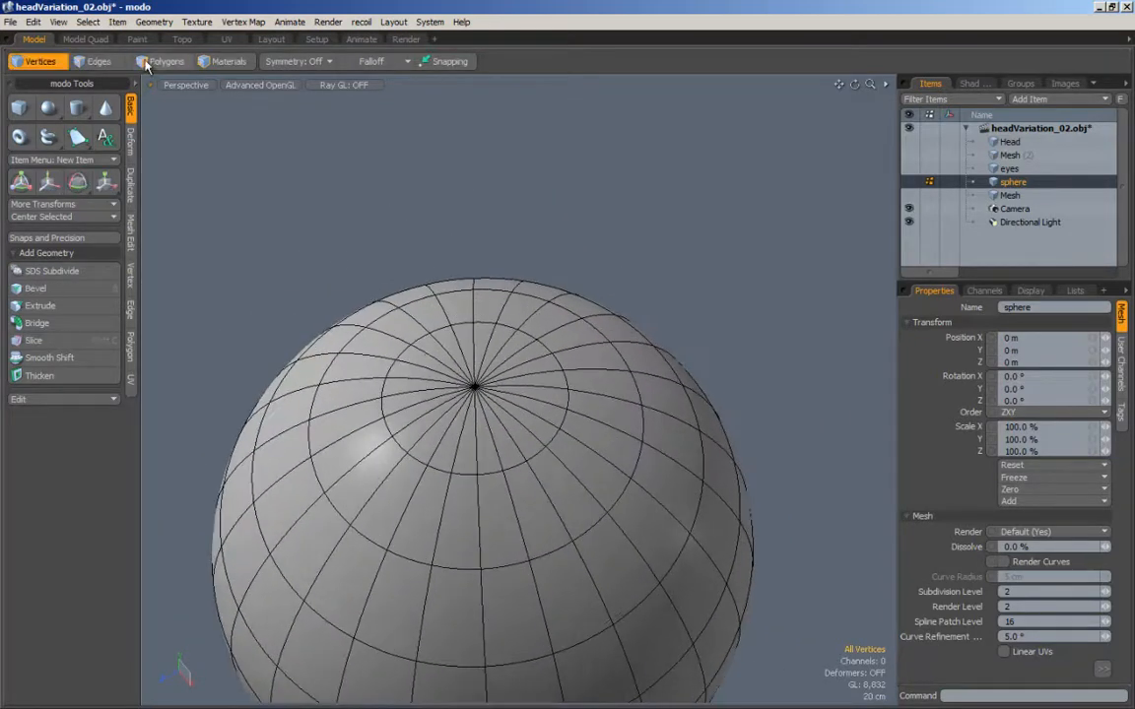
# Step: Select all radial edges meeting at the sphere's top pole and convert the selection to vertices
pyautogui.click(96, 62)
pyautogui.keyDown('ctrl'); pyautogui.keyDown('alt'); pyautogui.moveTo(378, 295); pyautogui.dragTo(419, 350); pyautogui.keyUp('alt'); pyautogui.keyUp('ctrl')
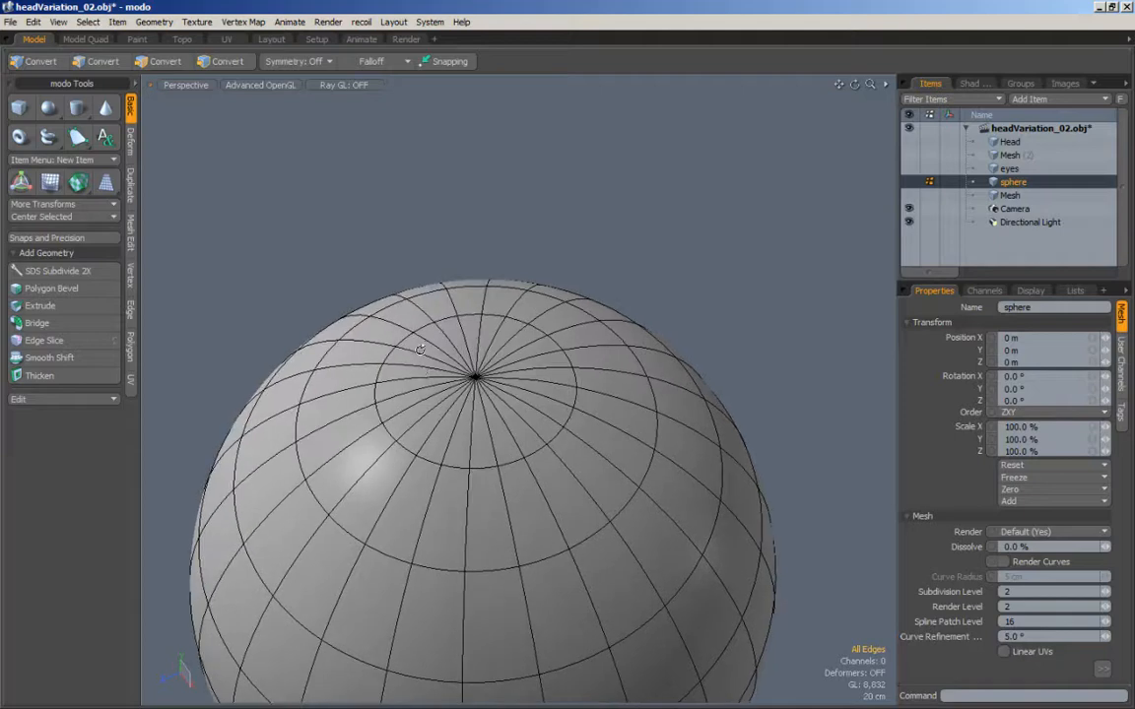
pyautogui.moveTo(508, 377)
pyautogui.mouseDown()
pyautogui.moveTo(519, 363)
pyautogui.moveTo(433, 365)
pyautogui.moveTo(490, 404)
pyautogui.moveTo(512, 362)
pyautogui.moveTo(445, 352)
pyautogui.moveTo(491, 403)
pyautogui.moveTo(507, 359)
pyautogui.mouseUp()
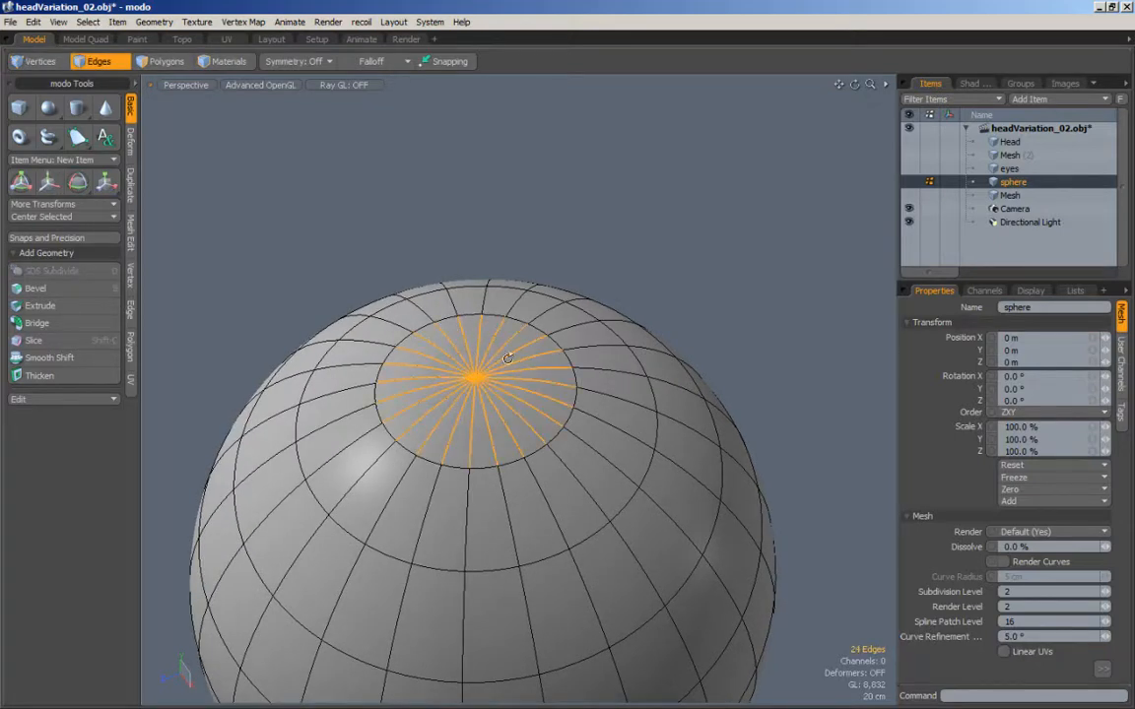
pyautogui.keyDown('ctrl'); pyautogui.click(41, 61); pyautogui.keyUp('ctrl')
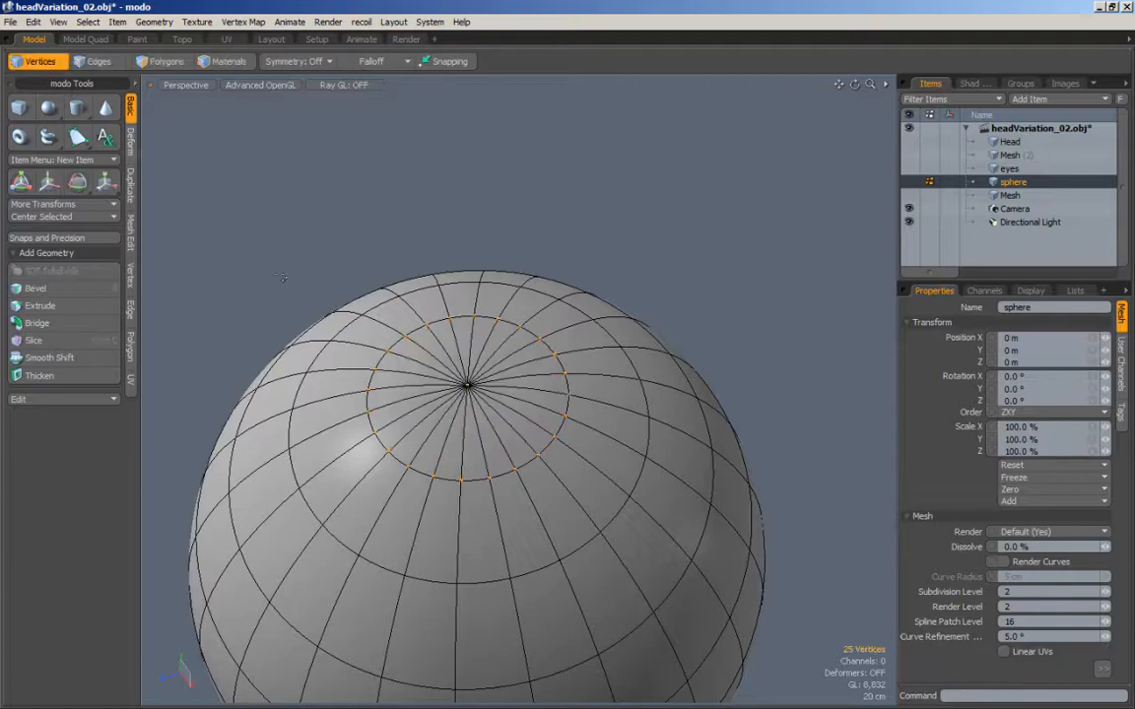
pyautogui.keyDown('alt'); pyautogui.moveTo(553, 399); pyautogui.dragTo(528, 333); pyautogui.keyUp('alt')
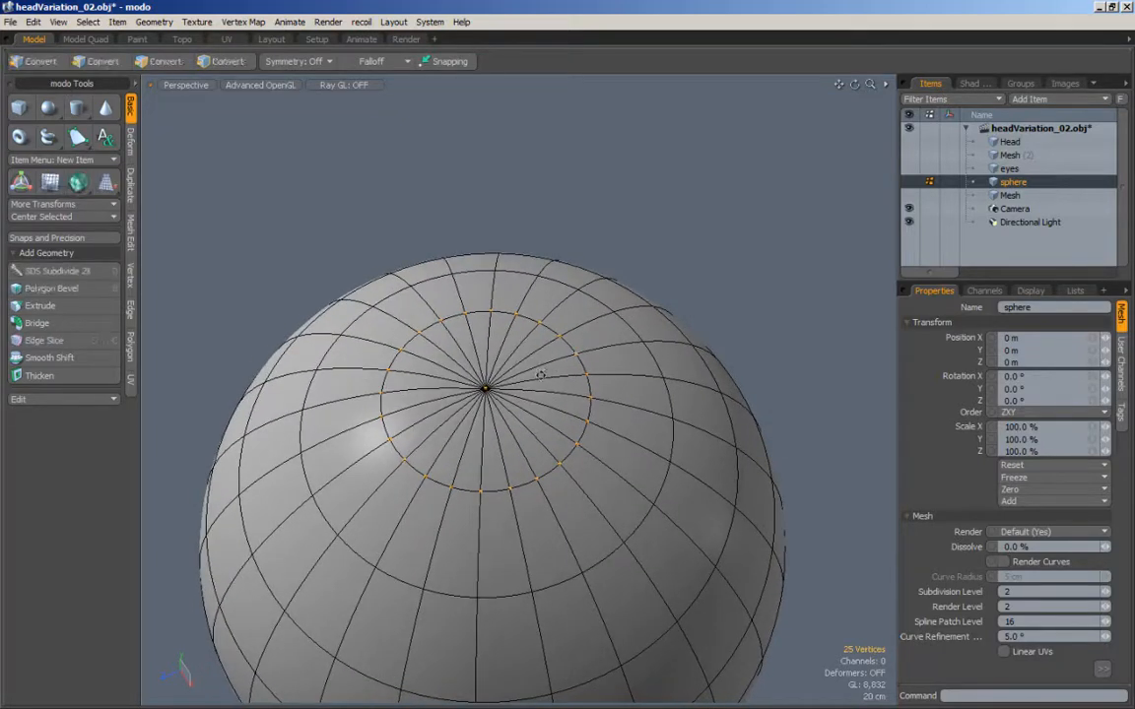
pyautogui.keyDown('ctrl'); pyautogui.keyDown('alt'); pyautogui.moveTo(539, 375); pyautogui.dragTo(519, 382); pyautogui.keyUp('alt'); pyautogui.keyUp('ctrl')
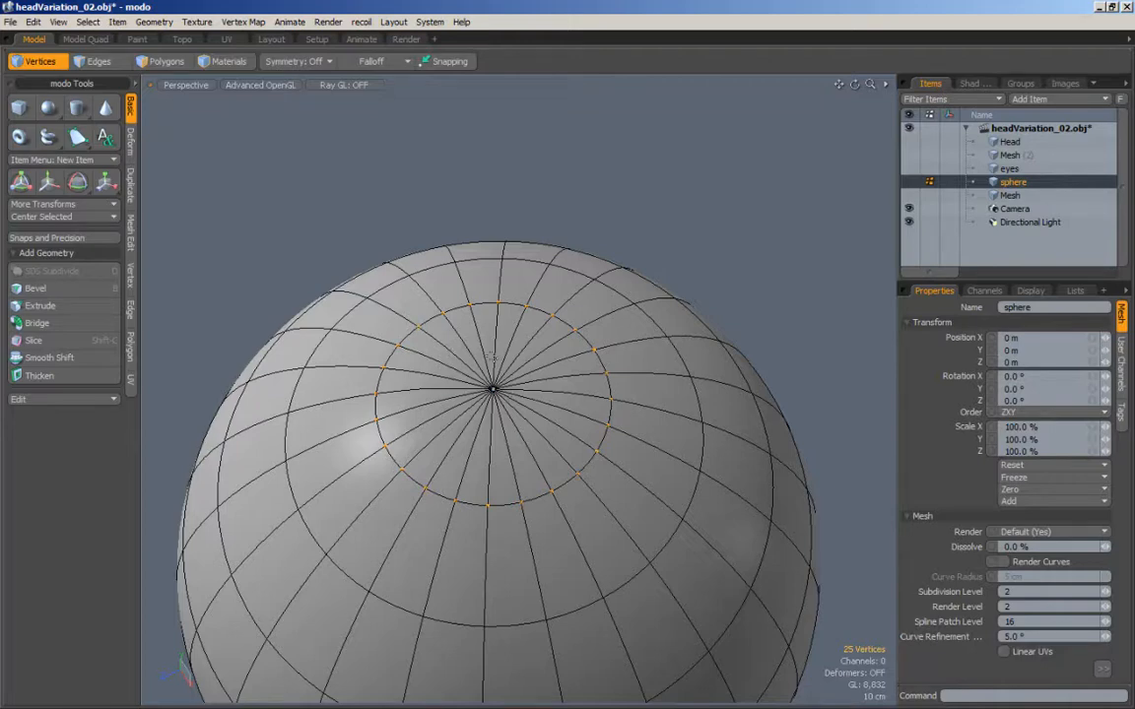
# Step: Select the fan of polygons around the top pole and hide the wireframe overlay to inspect the shading there
pyautogui.click(163, 61)
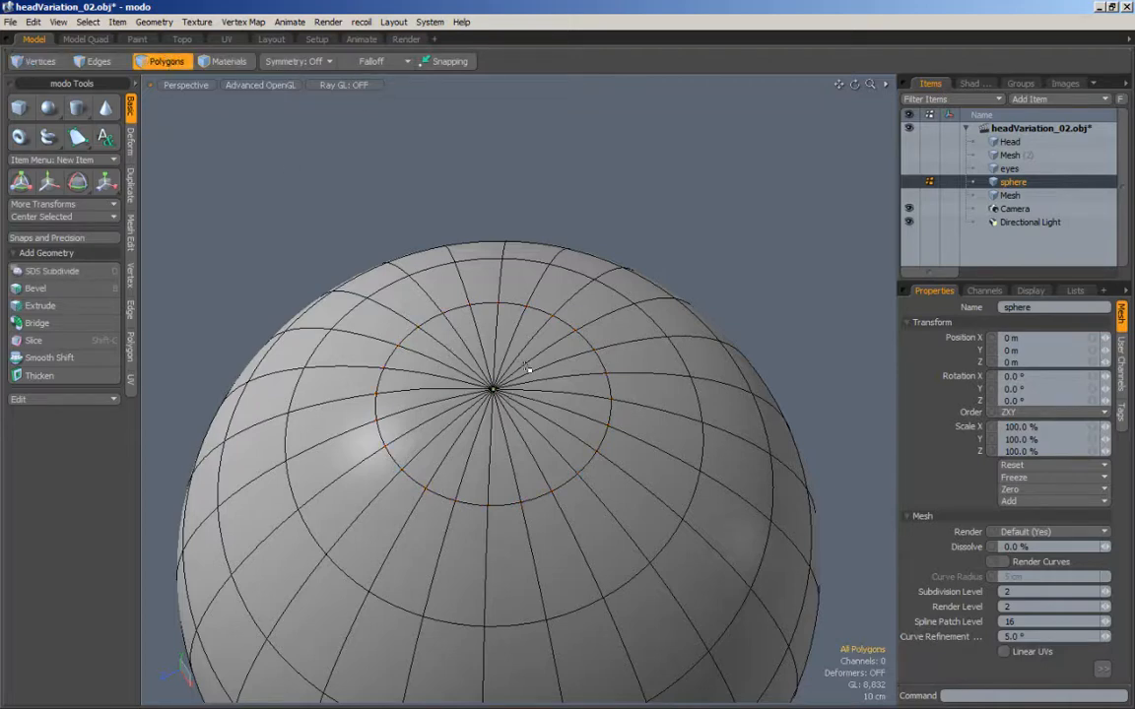
pyautogui.moveTo(478, 331)
pyautogui.mouseDown()
pyautogui.moveTo(404, 325)
pyautogui.moveTo(523, 401)
pyautogui.moveTo(527, 352)
pyautogui.mouseUp()
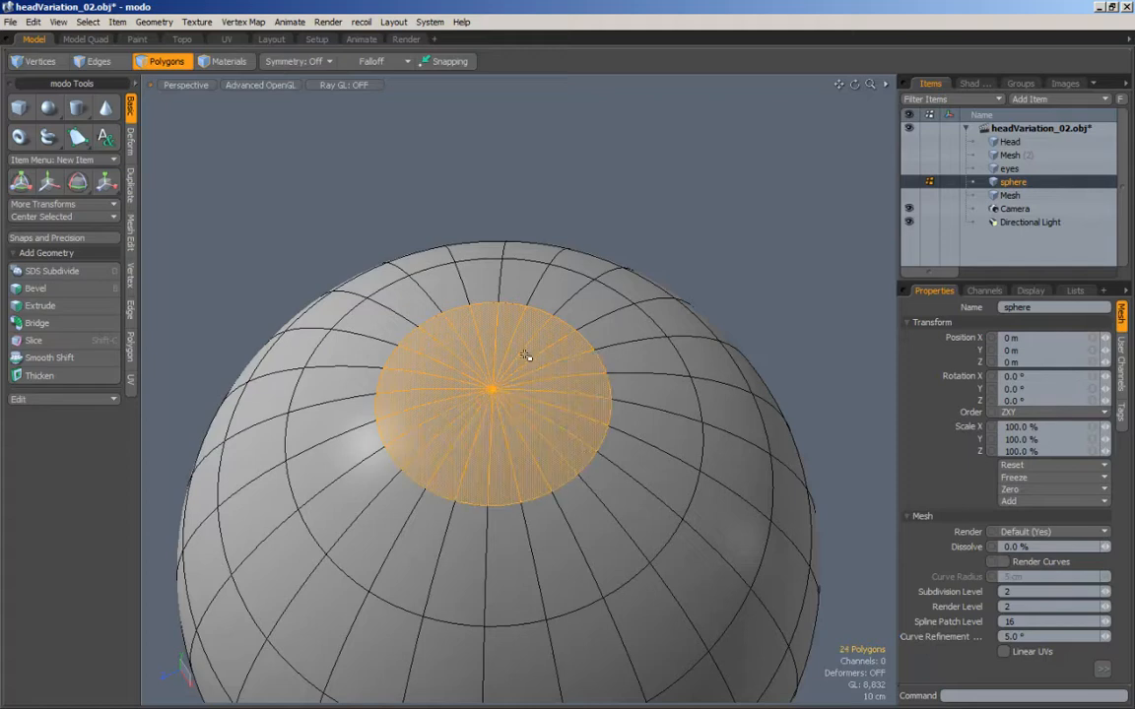
pyautogui.hotkey('alt', '7')
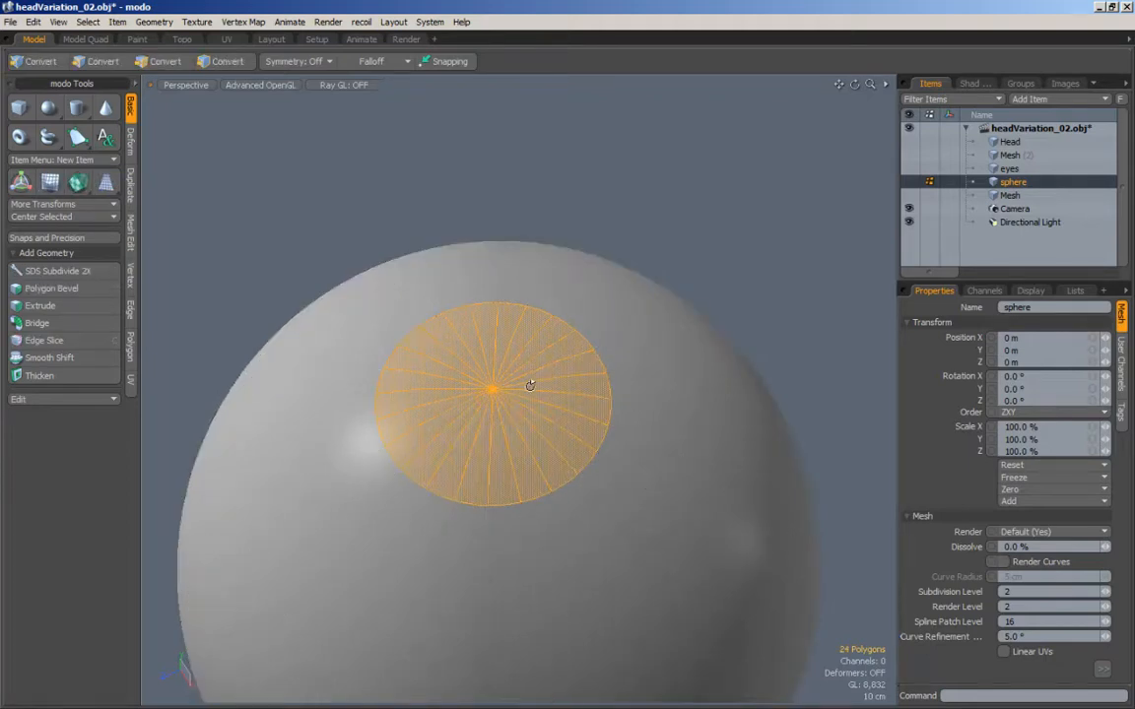
pyautogui.keyDown('alt'); pyautogui.click(35, 61); pyautogui.keyUp('alt')
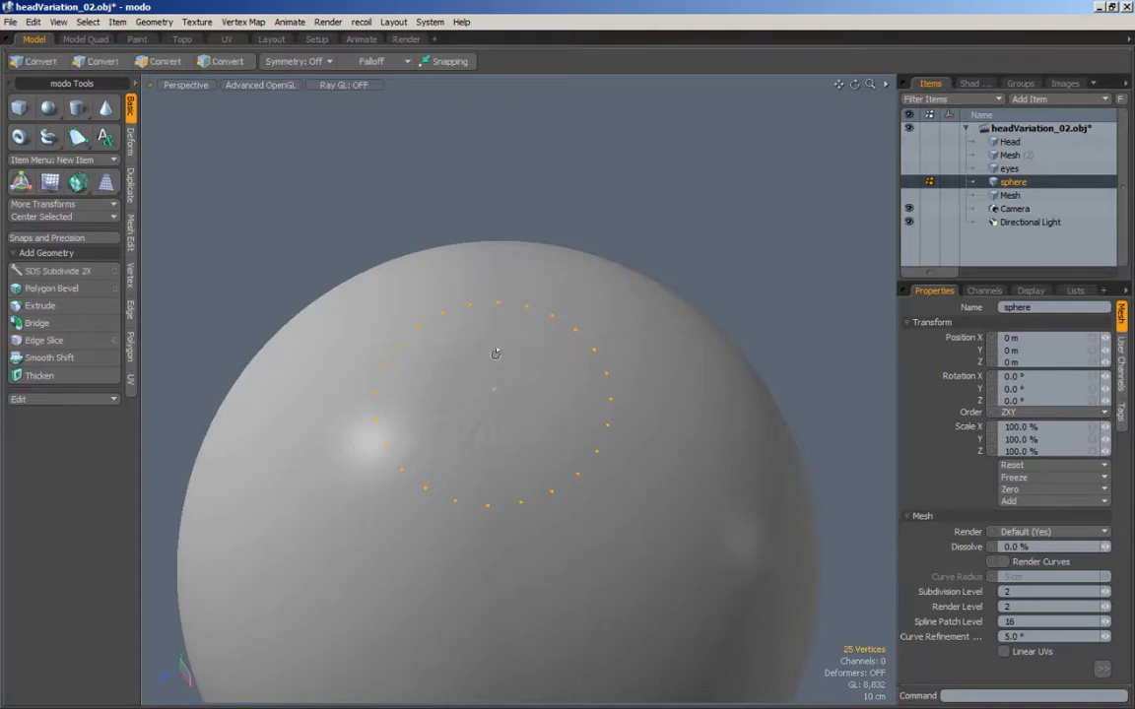
pyautogui.keyDown('alt'); pyautogui.moveTo(494, 284); pyautogui.dragTo(569, 327); pyautogui.keyUp('alt')
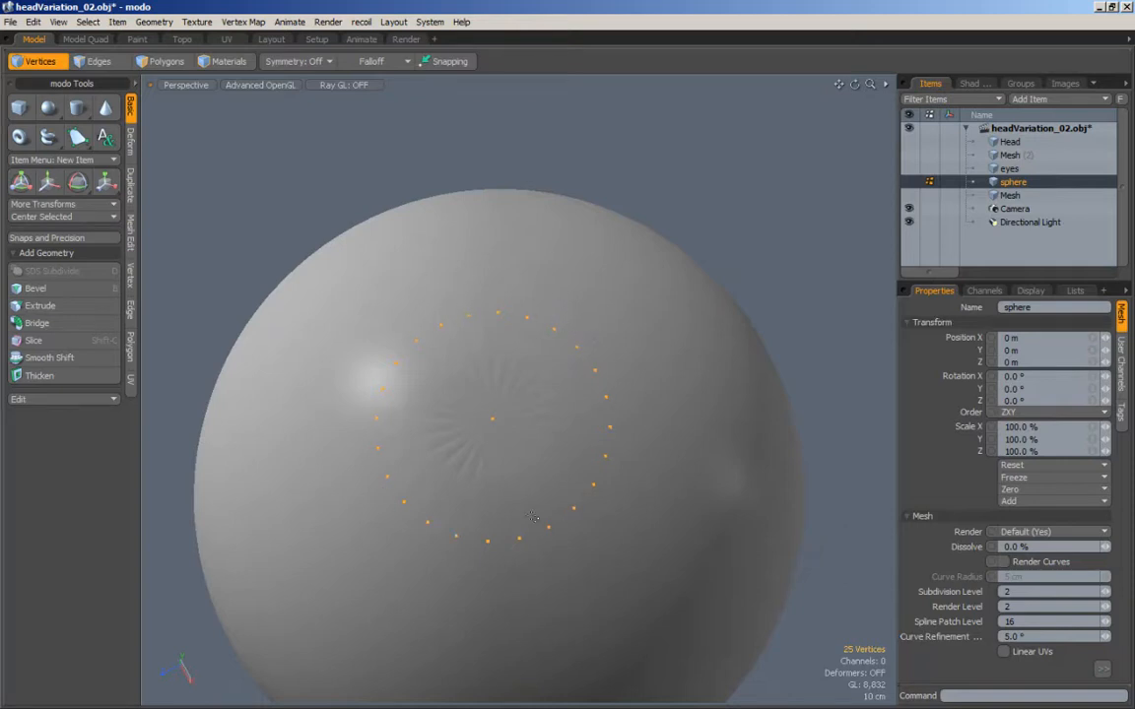
pyautogui.keyDown('alt'); pyautogui.moveTo(486, 407); pyautogui.dragTo(486, 340); pyautogui.keyUp('alt')
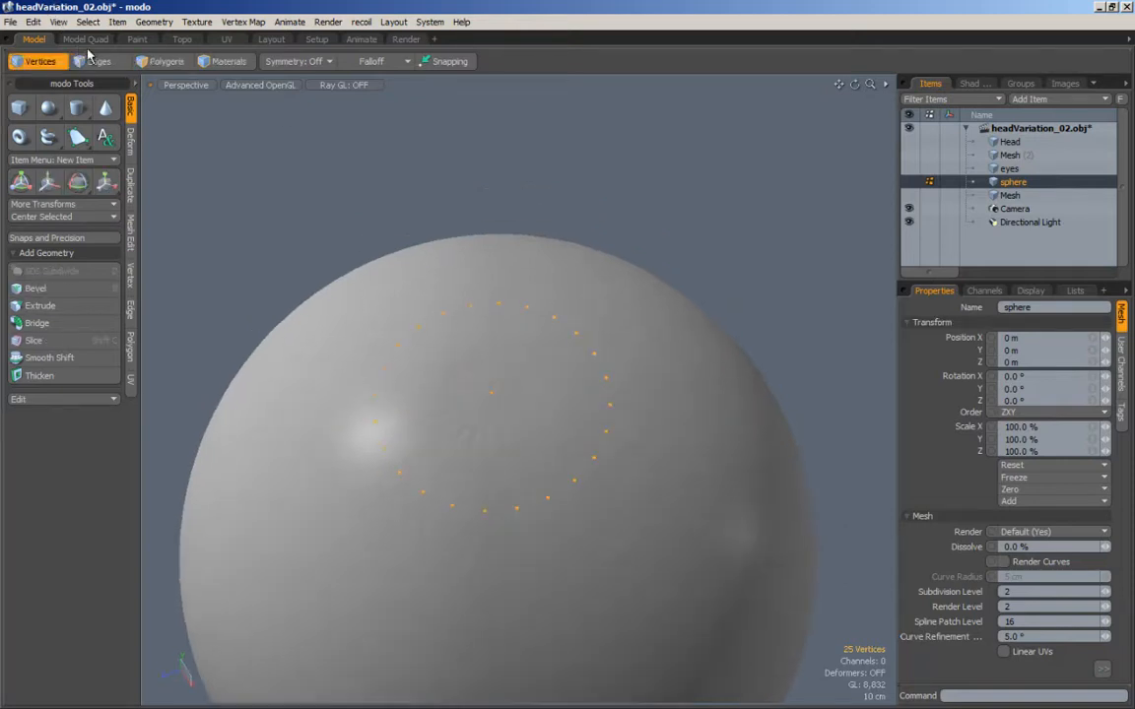
# Step: Loop-slice the radial edges at the sphere's top pole, placing the new ring at 60%
pyautogui.click(91, 61)
pyautogui.keyDown('alt'); pyautogui.moveTo(522, 391); pyautogui.dragTo(523, 374); pyautogui.keyUp('alt')
pyautogui.hotkey('alt', 'c')
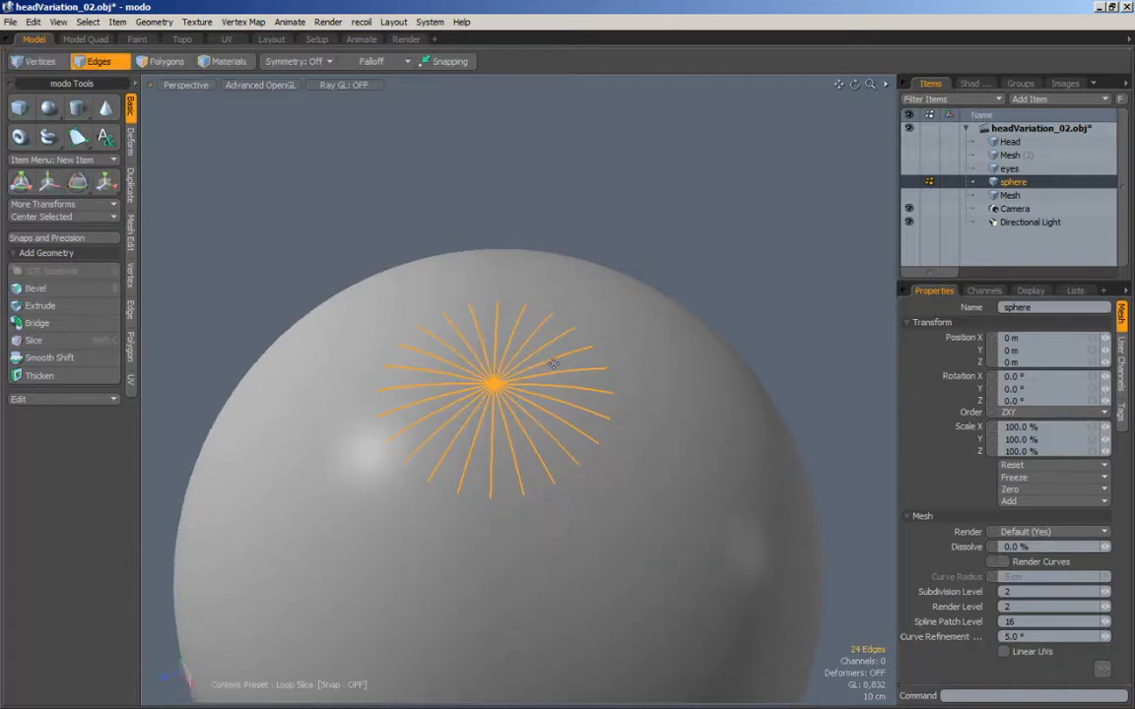
pyautogui.click(540, 365)
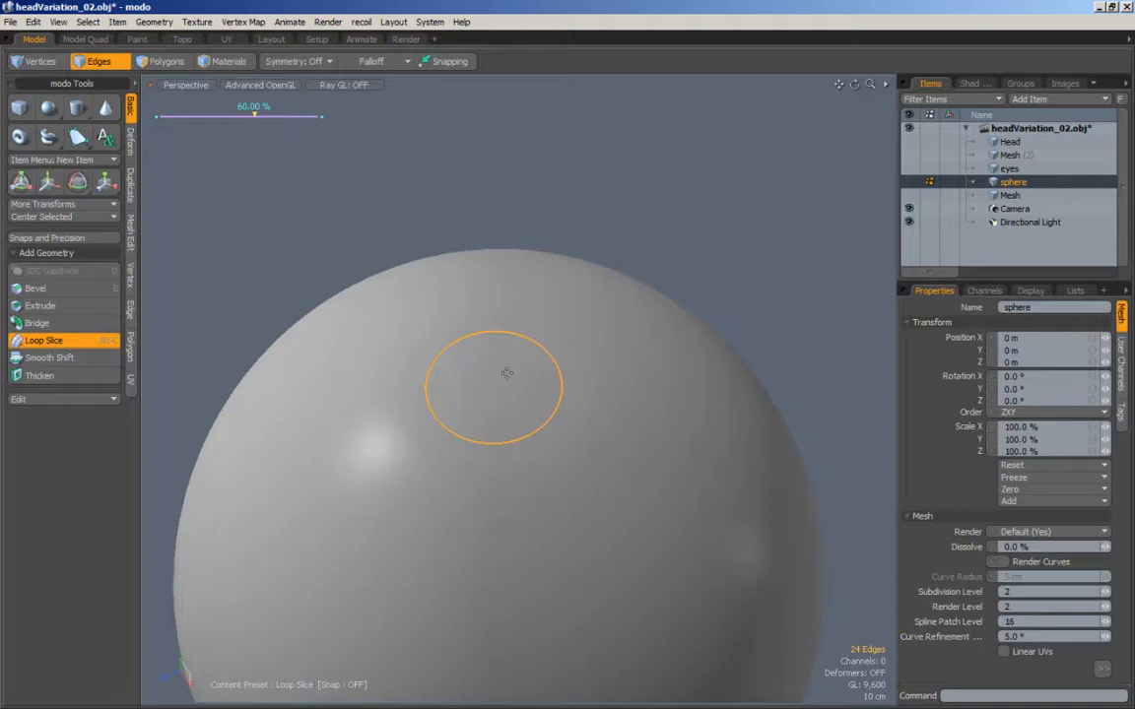
pyautogui.press('space')
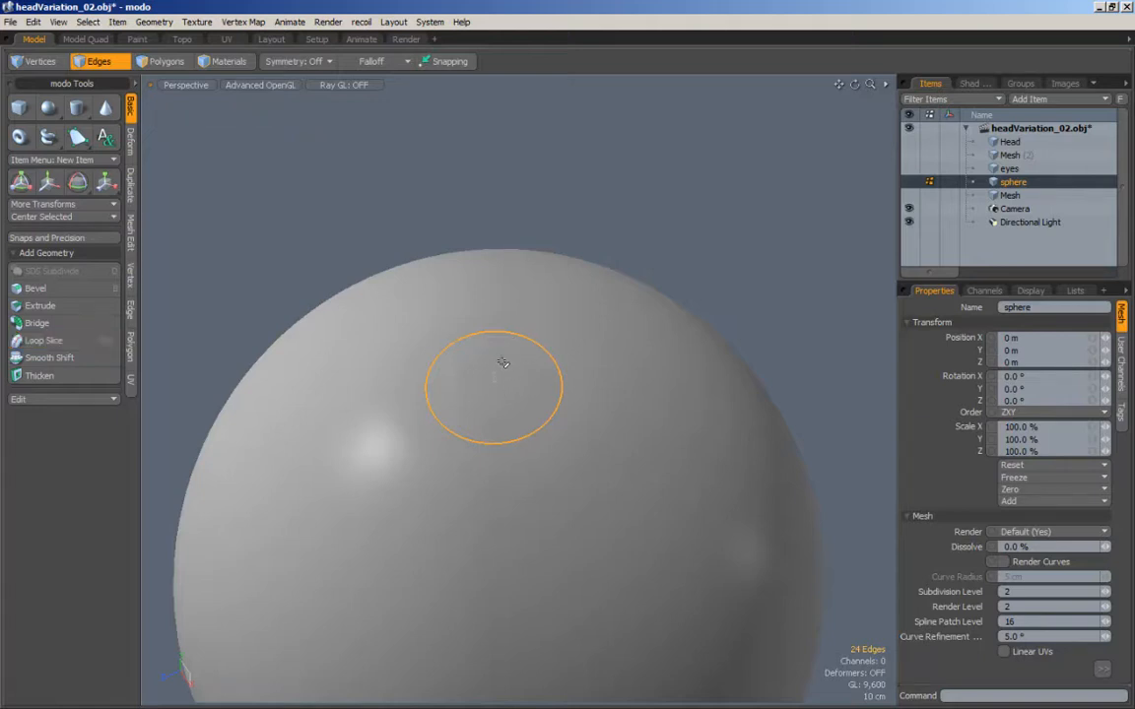
# Step: Loop-slice the radial edges inside the new ring at 20% for a tighter second ring around the pole
pyautogui.moveTo(511, 363)
pyautogui.mouseDown()
pyautogui.moveTo(480, 374)
pyautogui.moveTo(533, 355)
pyautogui.moveTo(494, 358)
pyautogui.moveTo(577, 357)
pyautogui.moveTo(386, 357)
pyautogui.moveTo(572, 357)
pyautogui.moveTo(433, 356)
pyautogui.mouseUp()
pyautogui.hotkey('alt', 'c')
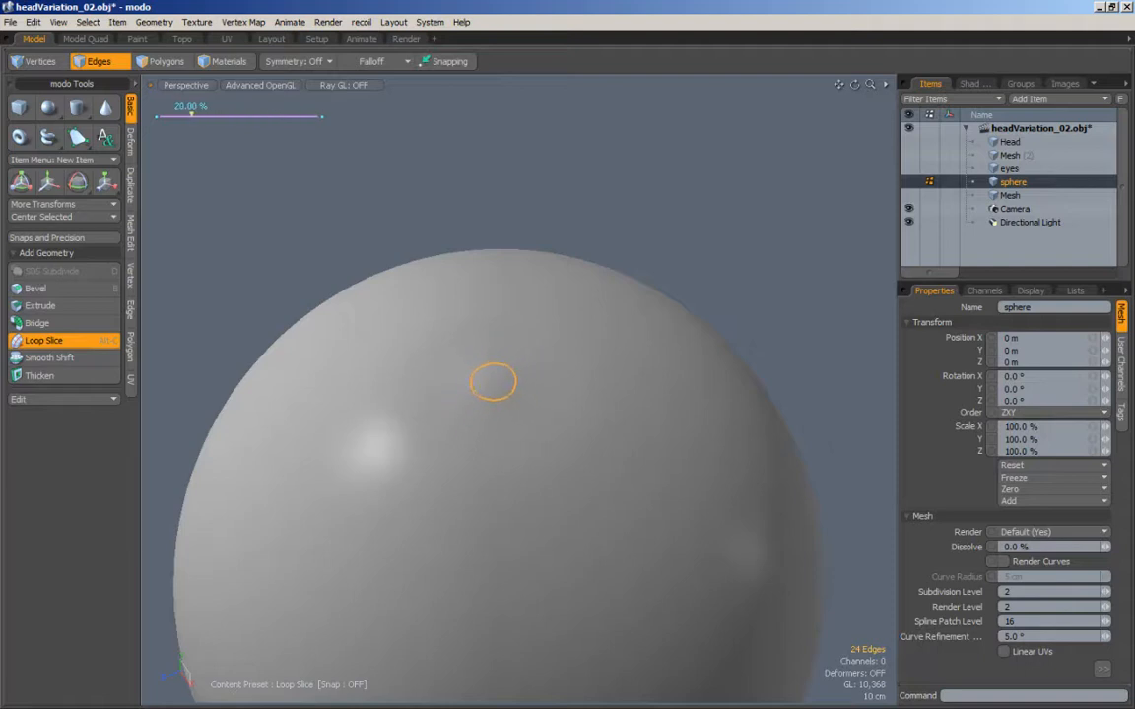
# Step: Select the outer of the two new edge rings around the sphere's top pole and raise it along the vertical axis
pyautogui.press('space')
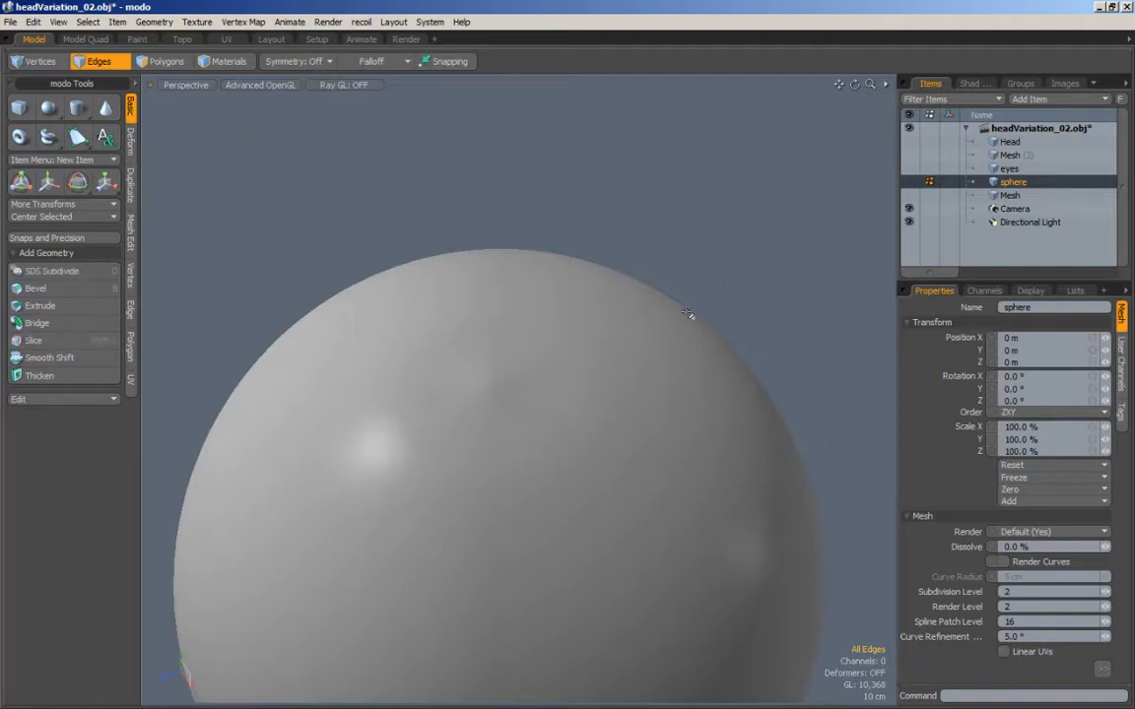
pyautogui.keyDown('ctrl'); pyautogui.keyDown('alt'); pyautogui.moveTo(624, 342); pyautogui.dragTo(514, 332); pyautogui.keyUp('alt'); pyautogui.keyUp('ctrl')
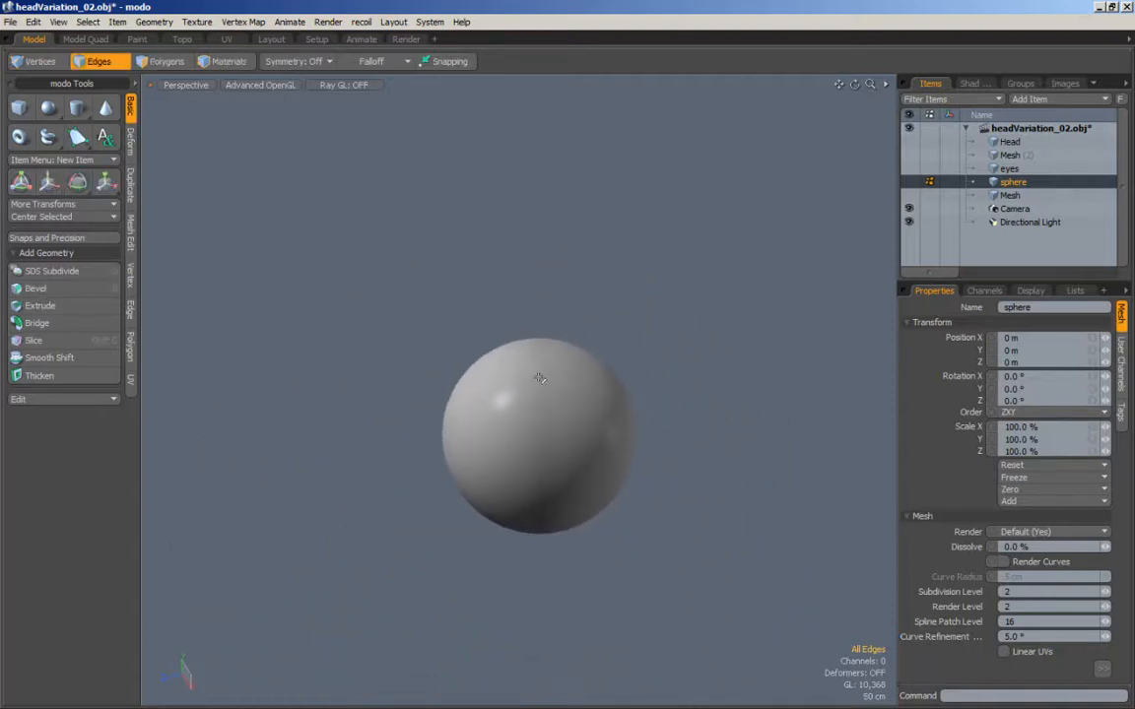
pyautogui.keyDown('ctrl'); pyautogui.keyDown('alt'); pyautogui.moveTo(524, 387); pyautogui.dragTo(625, 365); pyautogui.keyUp('alt'); pyautogui.keyUp('ctrl')
pyautogui.keyDown('alt'); pyautogui.moveTo(557, 358); pyautogui.dragTo(598, 366); pyautogui.keyUp('alt')
pyautogui.press('2')
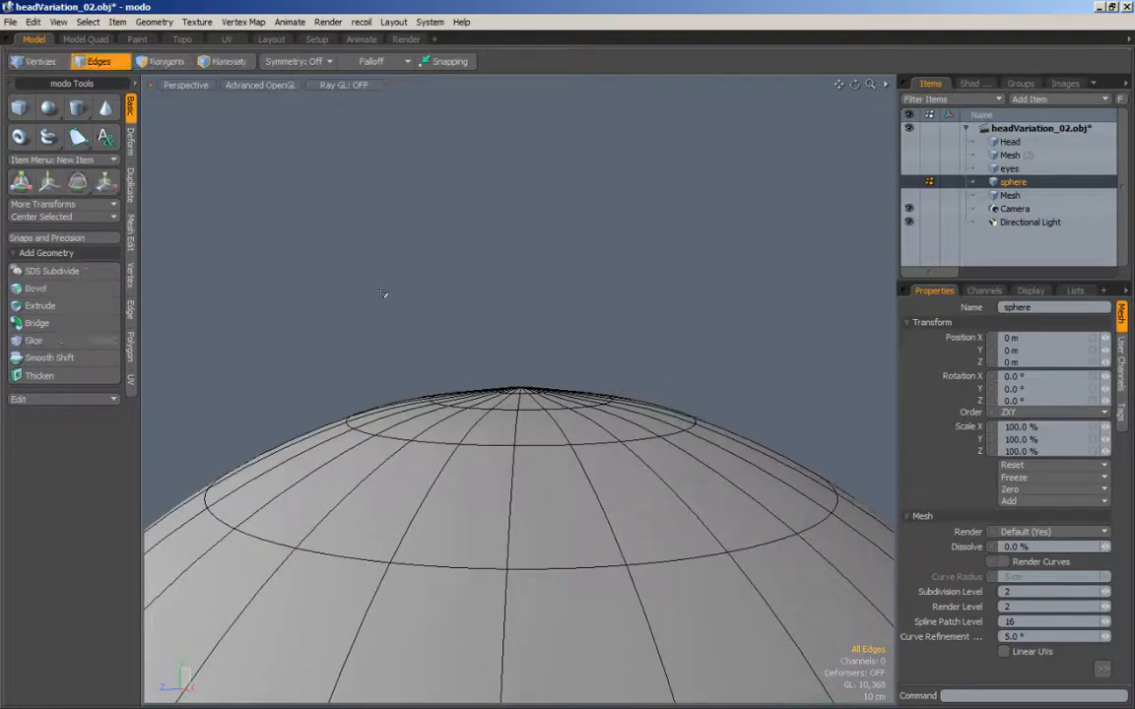
pyautogui.keyDown('alt'); pyautogui.moveTo(560, 454); pyautogui.dragTo(625, 448); pyautogui.keyUp('alt')
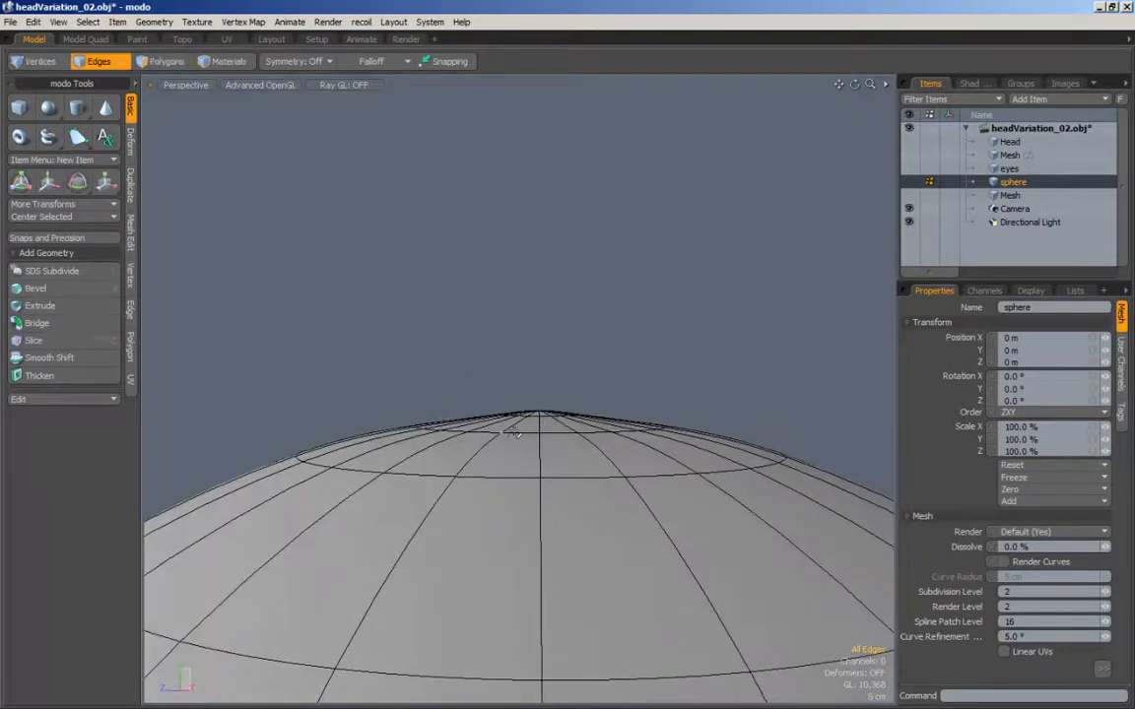
pyautogui.doubleClick(522, 433)
pyautogui.keyDown('alt'); pyautogui.moveTo(544, 445); pyautogui.dragTo(554, 435); pyautogui.keyUp('alt')
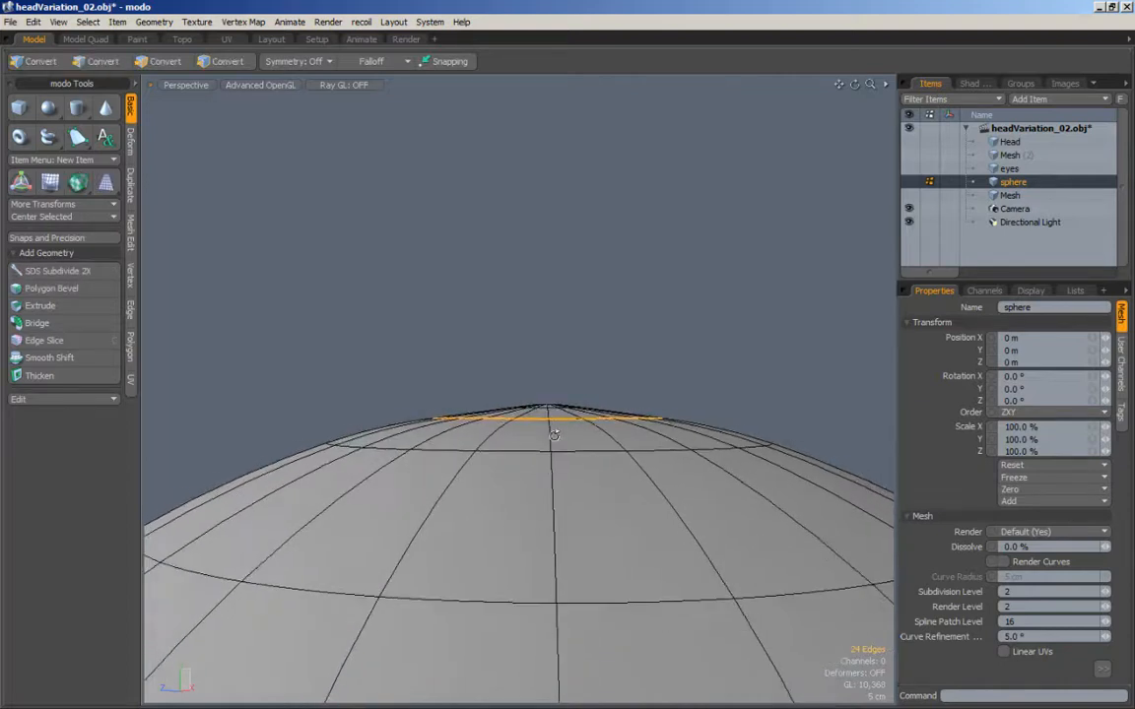
pyautogui.press('w')
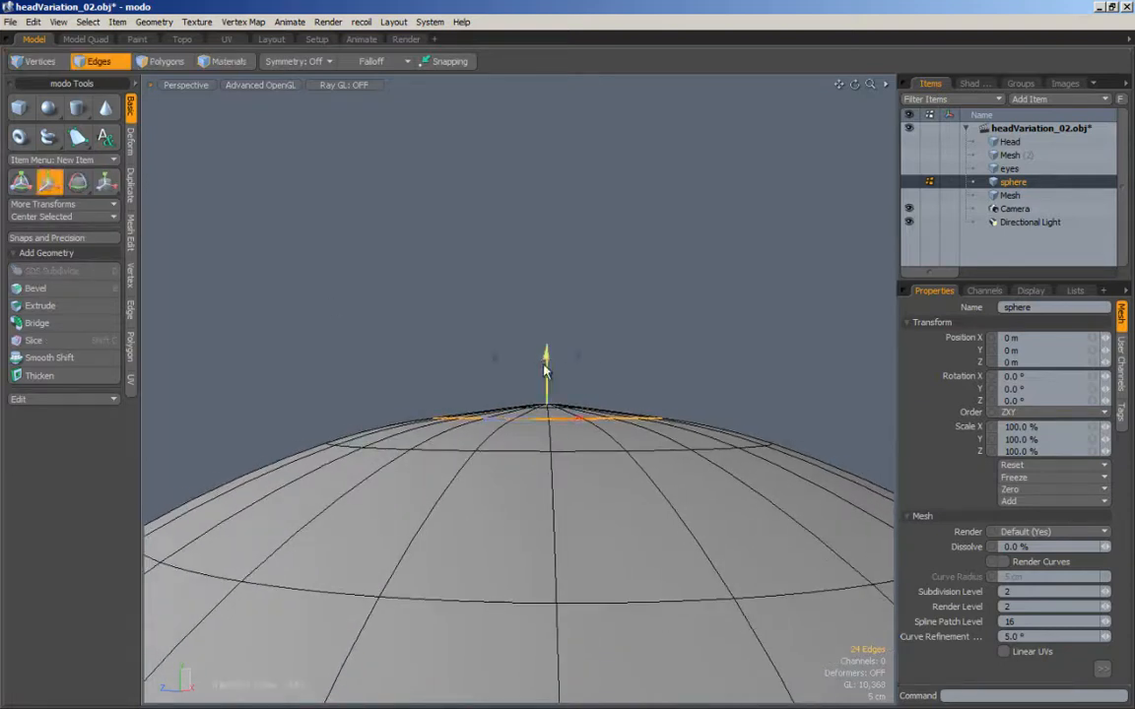
pyautogui.moveTo(545, 371); pyautogui.dragTo(609, 421)
pyautogui.press('space')
# Step: Select the tight inner edge loop at the pole and adjust its height to follow the sphere's curvature
pyautogui.keyDown('alt'); pyautogui.moveTo(527, 434); pyautogui.dragTo(548, 358); pyautogui.keyUp('alt')
pyautogui.press('w')
pyautogui.press('space')
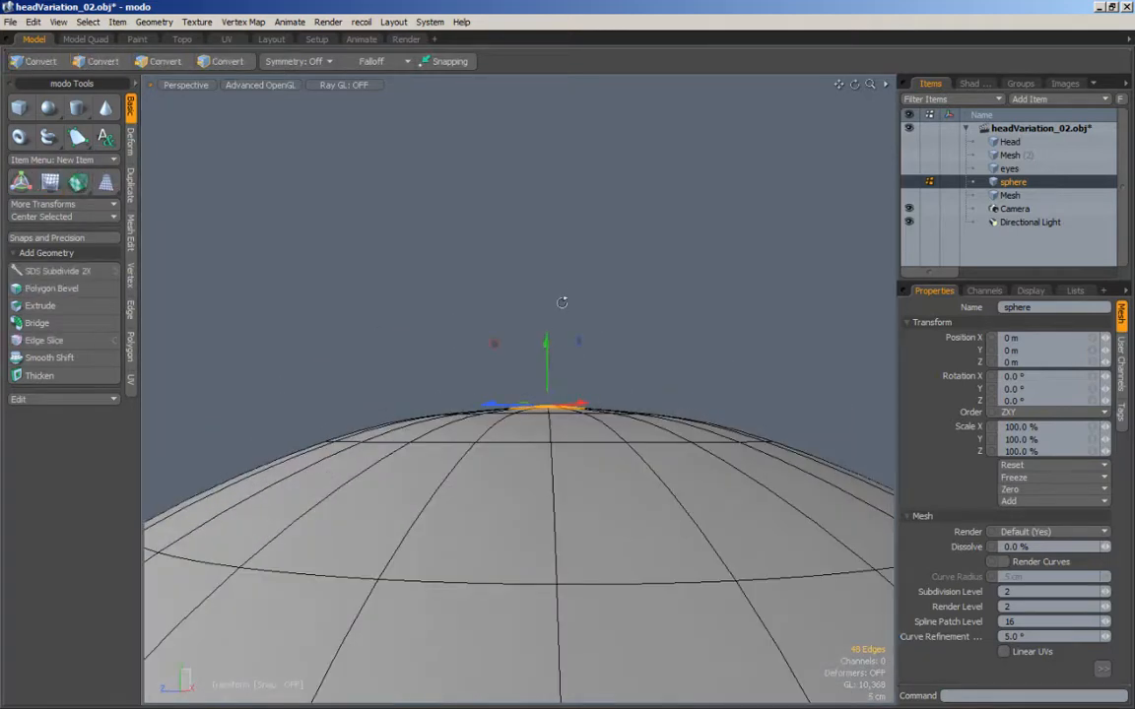
pyautogui.keyDown('alt'); pyautogui.moveTo(562, 302); pyautogui.dragTo(581, 352); pyautogui.keyUp('alt')
pyautogui.moveTo(603, 272); pyautogui.dragTo(635, 333)
pyautogui.doubleClick(435, 517)
pyautogui.keyDown('ctrl'); pyautogui.keyDown('alt'); pyautogui.moveTo(523, 509); pyautogui.dragTo(470, 452); pyautogui.keyUp('alt'); pyautogui.keyUp('ctrl')
pyautogui.click(569, 264)
# Step: Select the vertex at the sphere's top pole and adjust its height to round off the cap
pyautogui.keyDown('ctrl'); pyautogui.keyDown('alt'); pyautogui.moveTo(589, 308); pyautogui.dragTo(634, 351); pyautogui.keyUp('alt'); pyautogui.keyUp('ctrl')
pyautogui.press('KP_6')
pyautogui.keyDown('ctrl'); pyautogui.keyDown('alt'); pyautogui.moveTo(635, 350); pyautogui.dragTo(668, 347); pyautogui.keyUp('alt'); pyautogui.keyUp('ctrl')
pyautogui.keyDown('ctrl'); pyautogui.keyDown('alt'); pyautogui.moveTo(548, 348); pyautogui.dragTo(531, 326); pyautogui.keyUp('alt'); pyautogui.keyUp('ctrl')
pyautogui.press('KP_6')
pyautogui.press('space')
pyautogui.press('space')
pyautogui.click(534, 369)
pyautogui.press('w')
pyautogui.press('space')
pyautogui.click(628, 311)
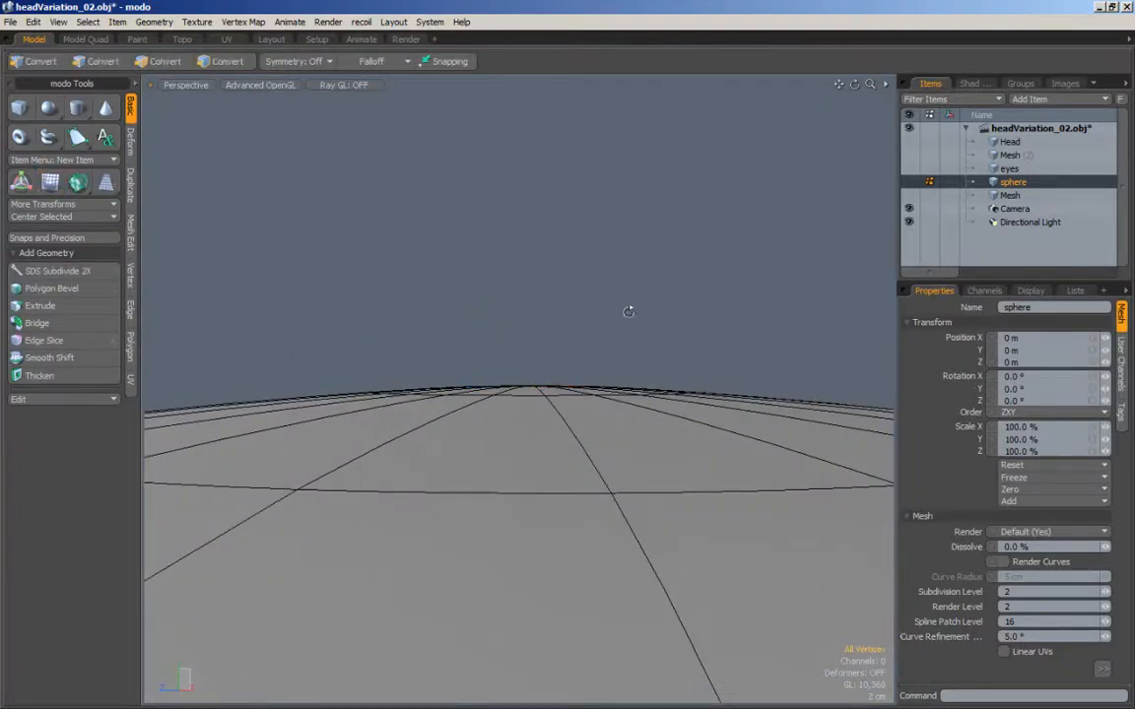
# Step: Examine the shading around the sphere's adjusted pole from several angles with the wireframe hidden
pyautogui.keyDown('ctrl'); pyautogui.keyDown('alt'); pyautogui.moveTo(628, 311); pyautogui.dragTo(354, 433); pyautogui.keyUp('alt'); pyautogui.keyUp('ctrl')
pyautogui.keyDown('alt'); pyautogui.keyDown('shift'); pyautogui.moveTo(463, 431); pyautogui.dragTo(478, 325); pyautogui.keyUp('shift'); pyautogui.keyUp('alt')
pyautogui.keyDown('alt'); pyautogui.moveTo(478, 340); pyautogui.dragTo(385, 433); pyautogui.keyUp('alt')
pyautogui.keyDown('ctrl'); pyautogui.keyDown('alt'); pyautogui.moveTo(474, 413); pyautogui.dragTo(592, 386); pyautogui.keyUp('alt'); pyautogui.keyUp('ctrl')
pyautogui.keyDown('alt'); pyautogui.moveTo(500, 367); pyautogui.dragTo(538, 373); pyautogui.keyUp('alt')
pyautogui.keyDown('alt'); pyautogui.keyDown('shift'); pyautogui.moveTo(537, 372); pyautogui.dragTo(563, 314); pyautogui.keyUp('shift'); pyautogui.keyUp('alt')
pyautogui.keyDown('alt'); pyautogui.moveTo(505, 281); pyautogui.dragTo(636, 200); pyautogui.keyUp('alt')
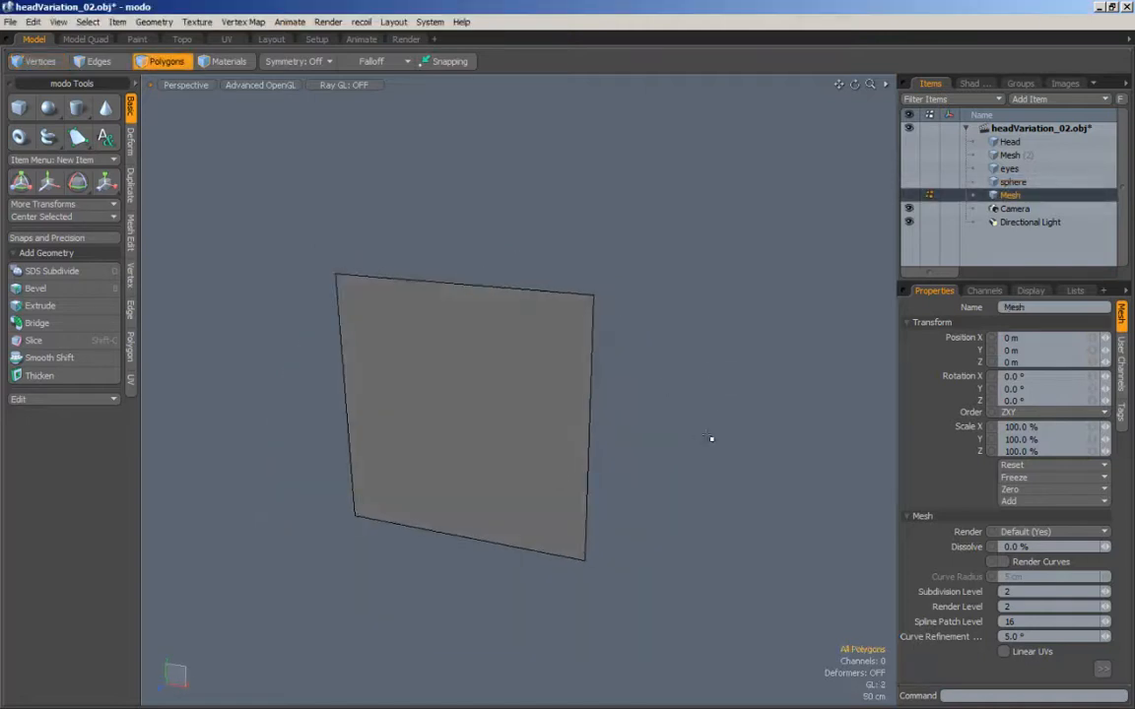
# Step: Switch to the Mesh item holding the flat square and select its polygon
pyautogui.keyDown('alt'); pyautogui.moveTo(711, 439); pyautogui.dragTo(400, 450); pyautogui.keyUp('alt')
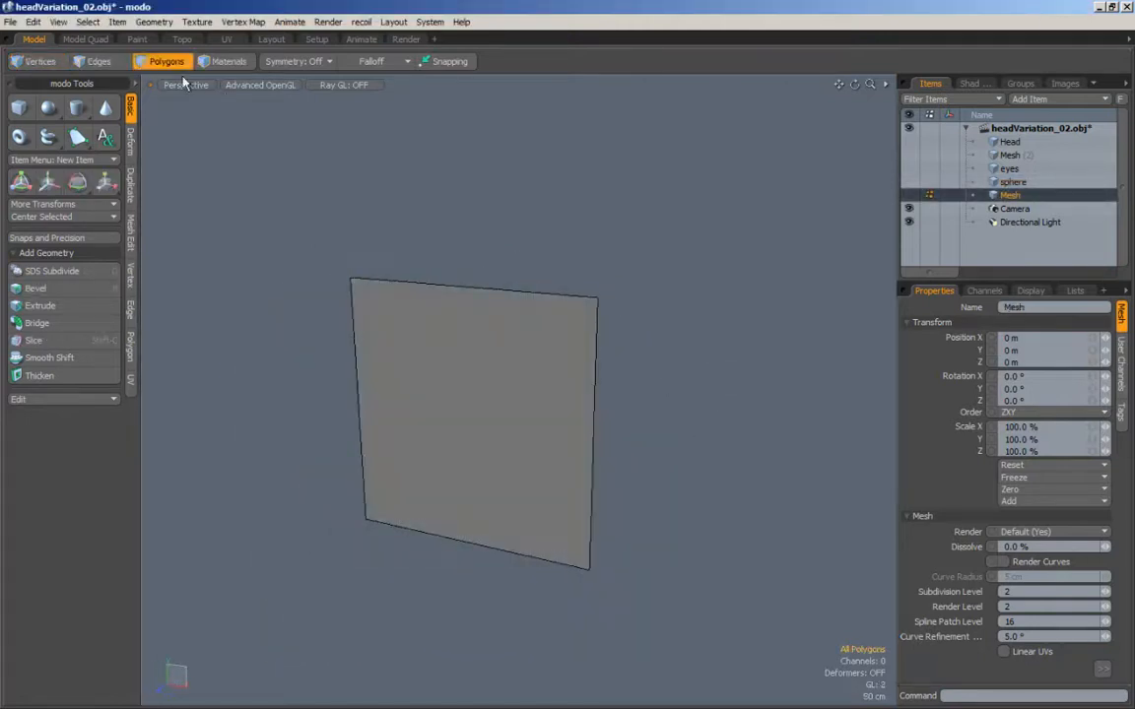
pyautogui.click(31, 61)
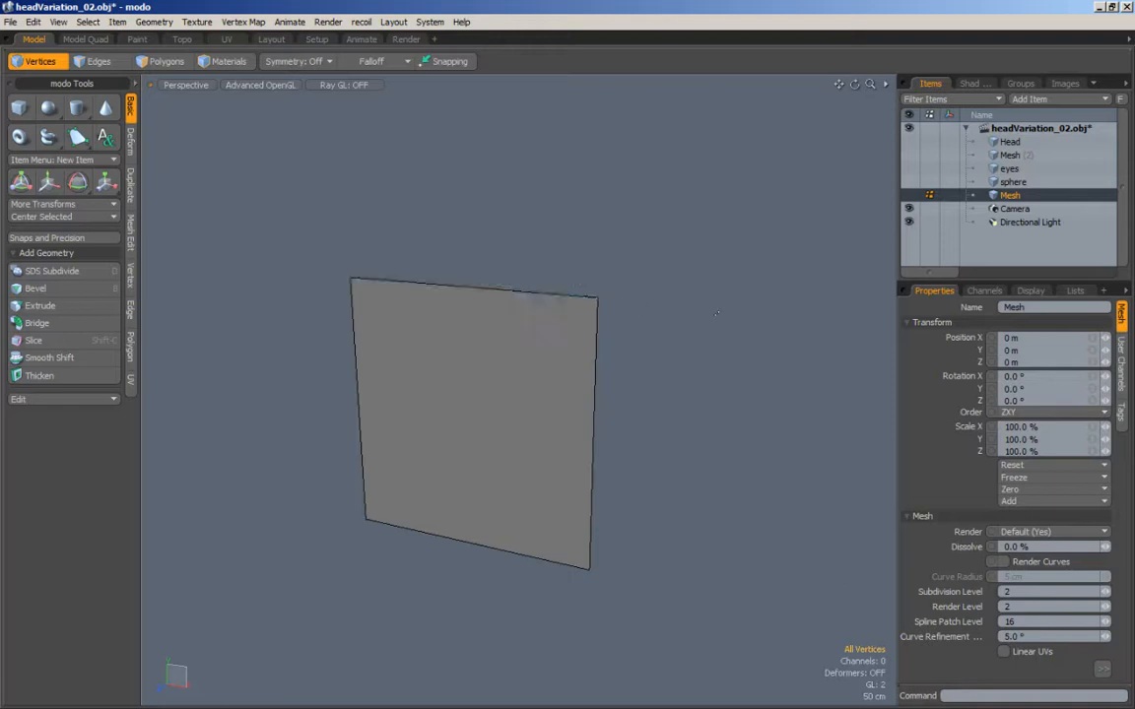
pyautogui.keyDown('alt'); pyautogui.moveTo(716, 313); pyautogui.dragTo(531, 288); pyautogui.keyUp('alt')
pyautogui.keyDown('alt'); pyautogui.moveTo(480, 475); pyautogui.dragTo(668, 249); pyautogui.keyUp('alt')
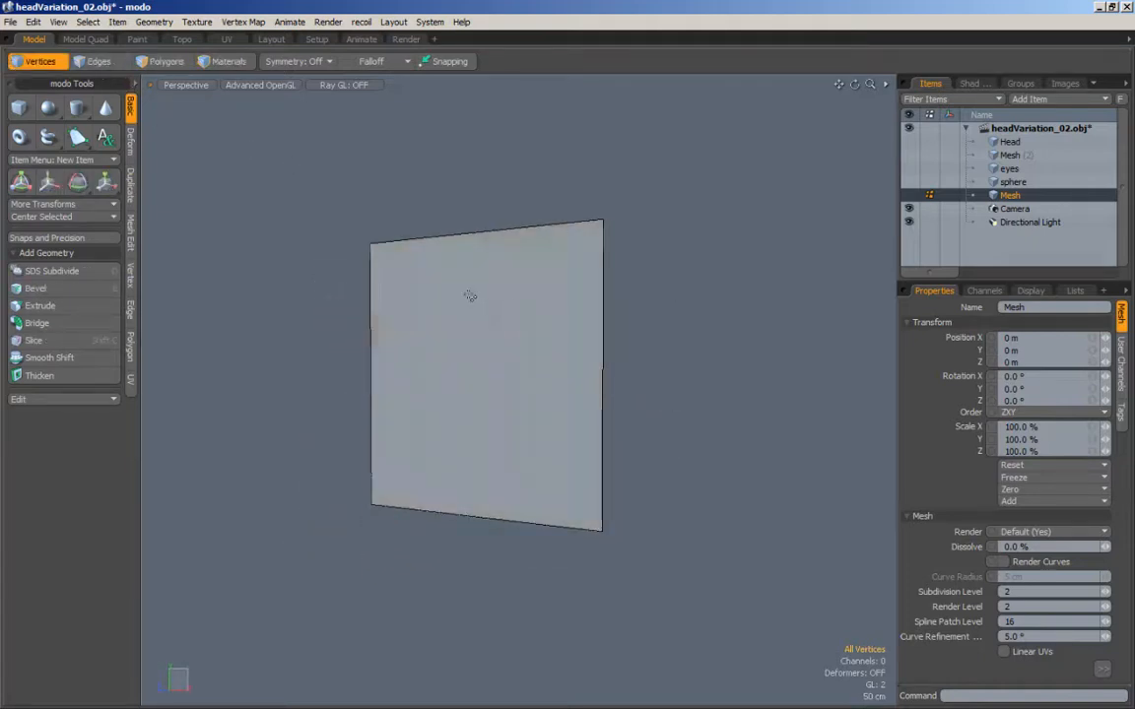
pyautogui.click(158, 63)
pyautogui.click(474, 393)
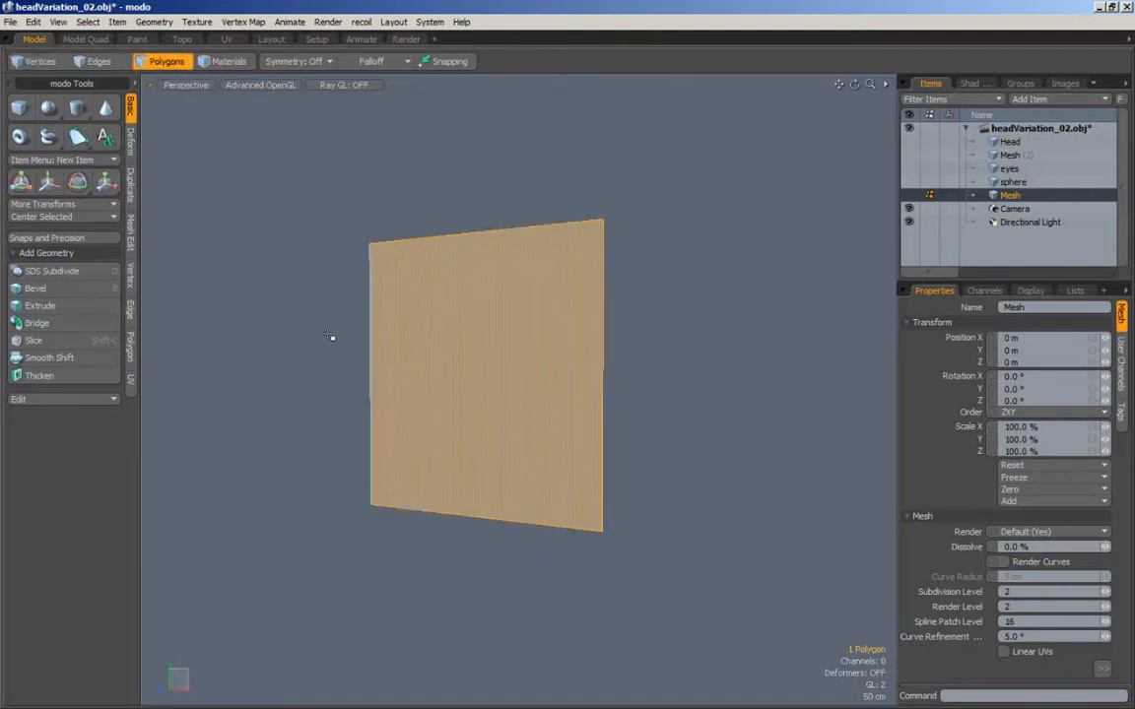
pyautogui.keyDown('alt'); pyautogui.moveTo(332, 337); pyautogui.dragTo(196, 252); pyautogui.keyUp('alt')
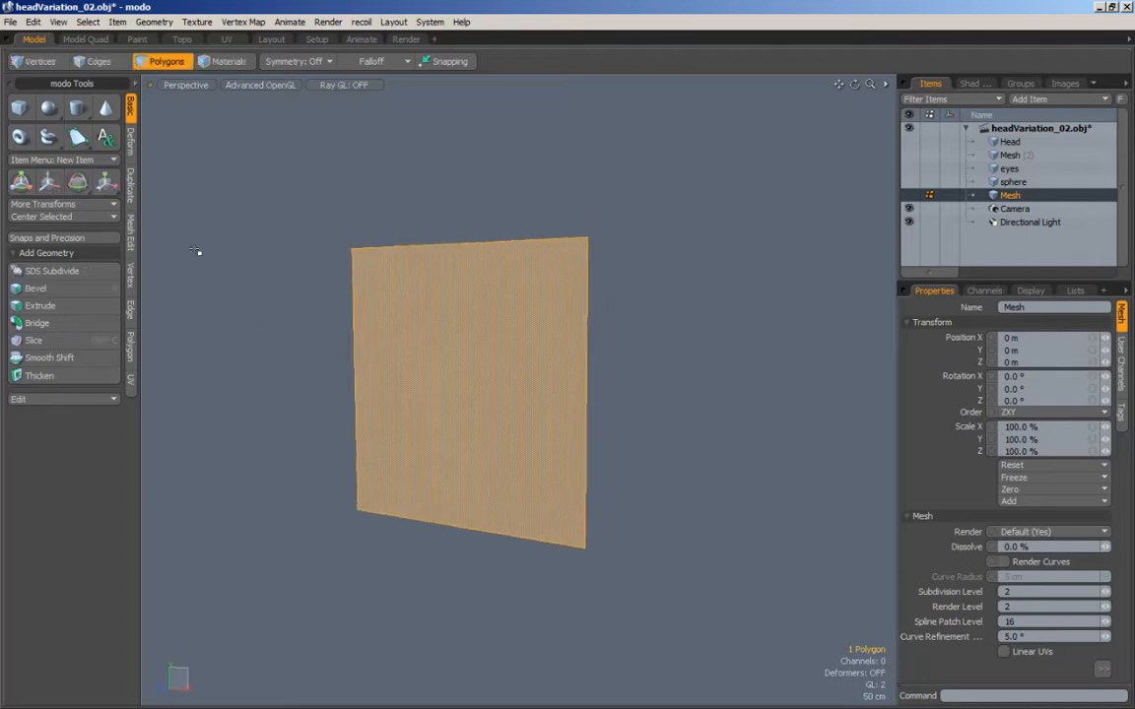
# Step: Subdivide the flat square three times with the Faceted method, and clear the selection
pyautogui.click(132, 236)
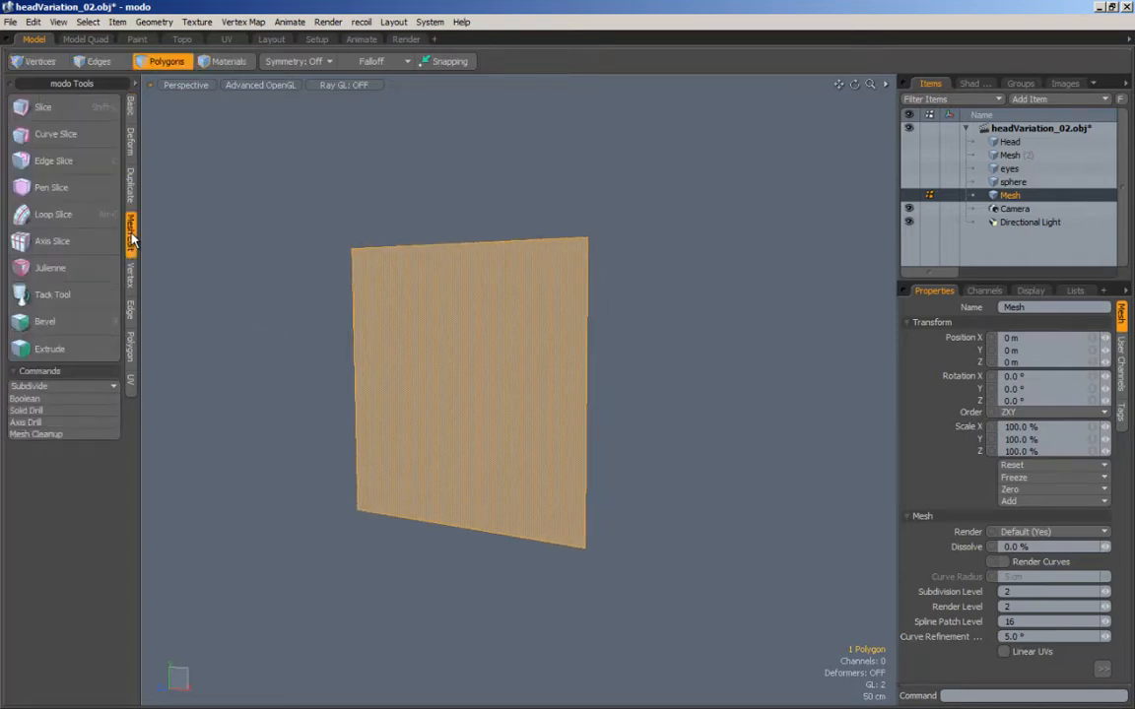
pyautogui.click(53, 389)
pyautogui.click(54, 396)
pyautogui.click(55, 389)
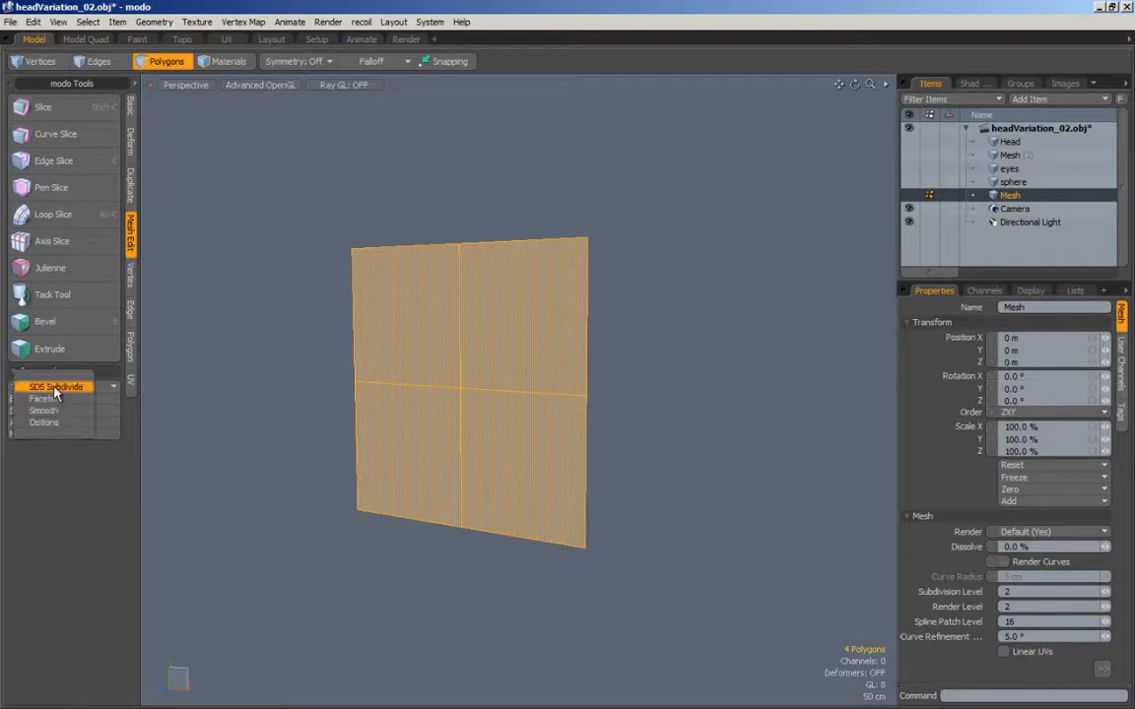
pyautogui.click(53, 398)
pyautogui.click(53, 388)
pyautogui.click(55, 398)
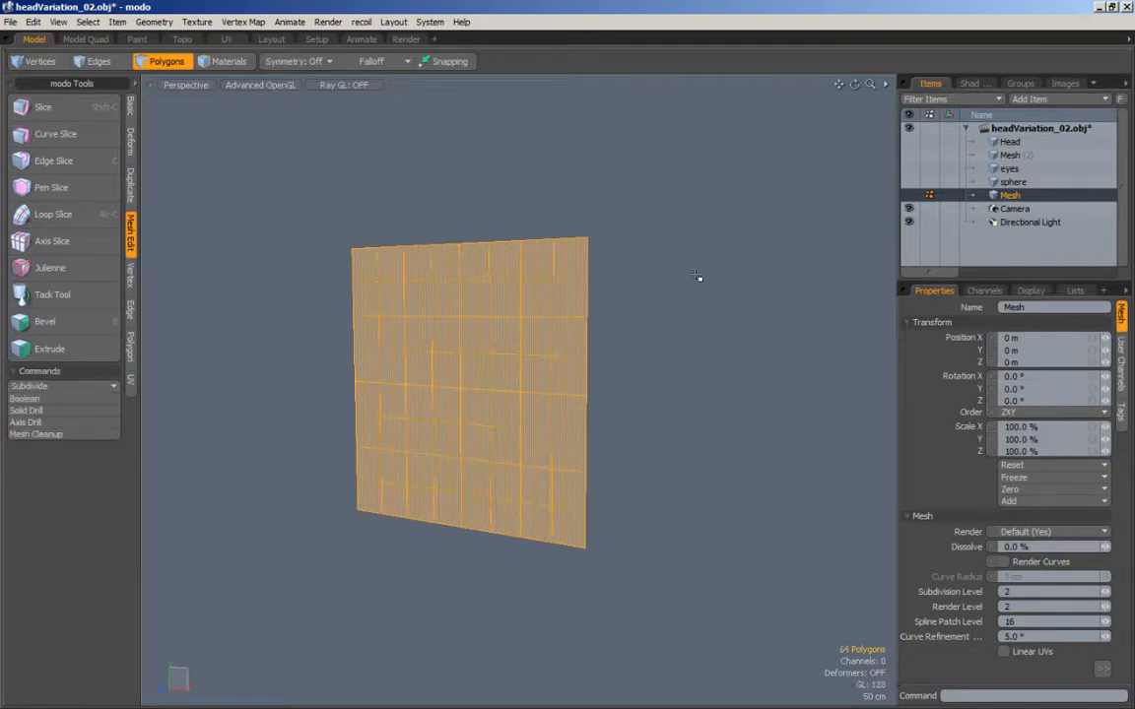
pyautogui.click(638, 410)
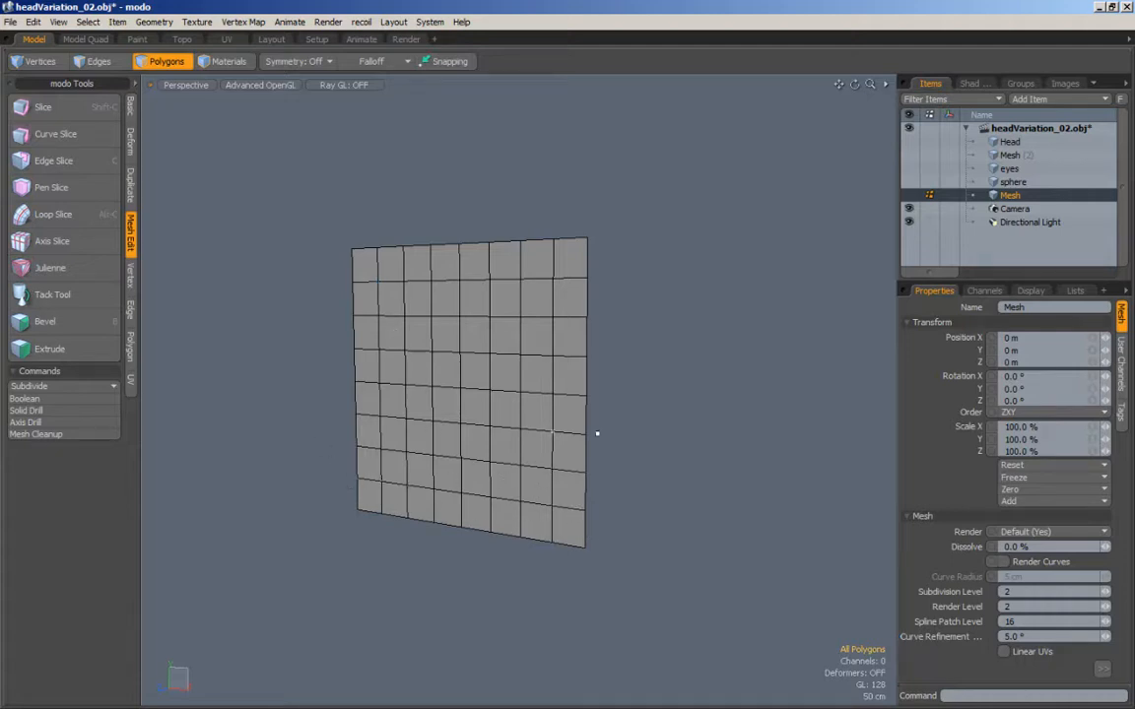
# Step: Examine the subdivided plane's shading from several angles, with and without the wireframe
pyautogui.keyDown('alt'); pyautogui.moveTo(670, 458); pyautogui.dragTo(673, 446); pyautogui.keyUp('alt')
pyautogui.keyDown('alt'); pyautogui.moveTo(626, 490); pyautogui.dragTo(640, 398); pyautogui.keyUp('alt')
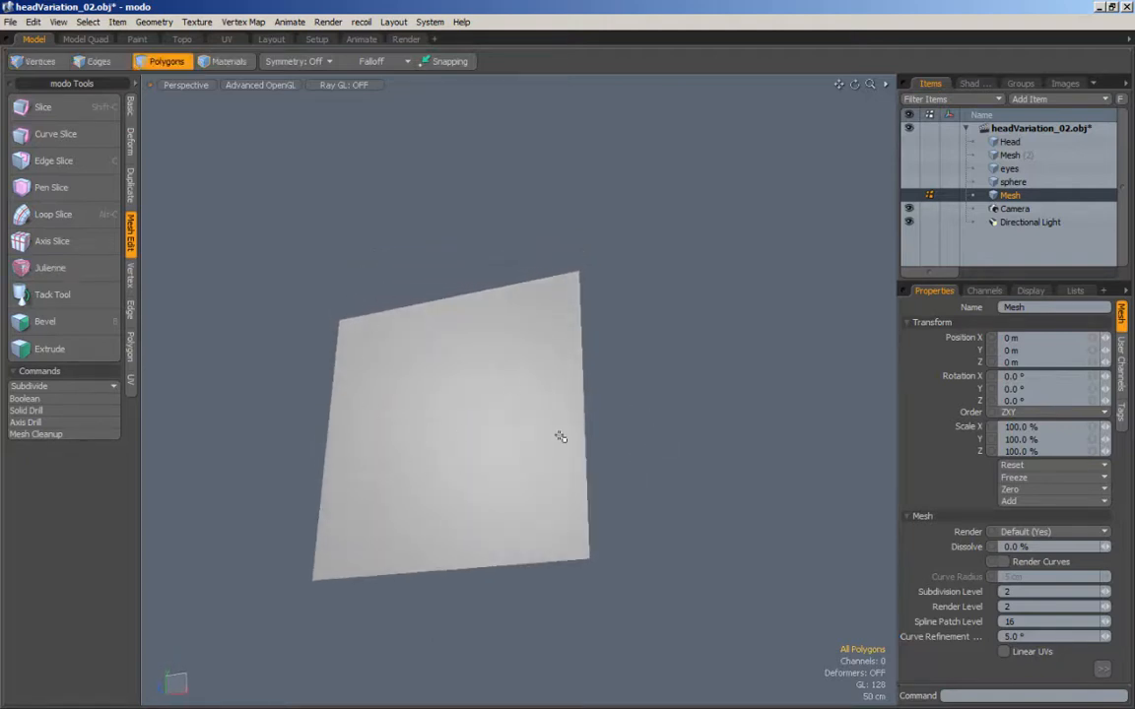
pyautogui.keyDown('alt'); pyautogui.moveTo(559, 436); pyautogui.dragTo(694, 421); pyautogui.keyUp('alt')
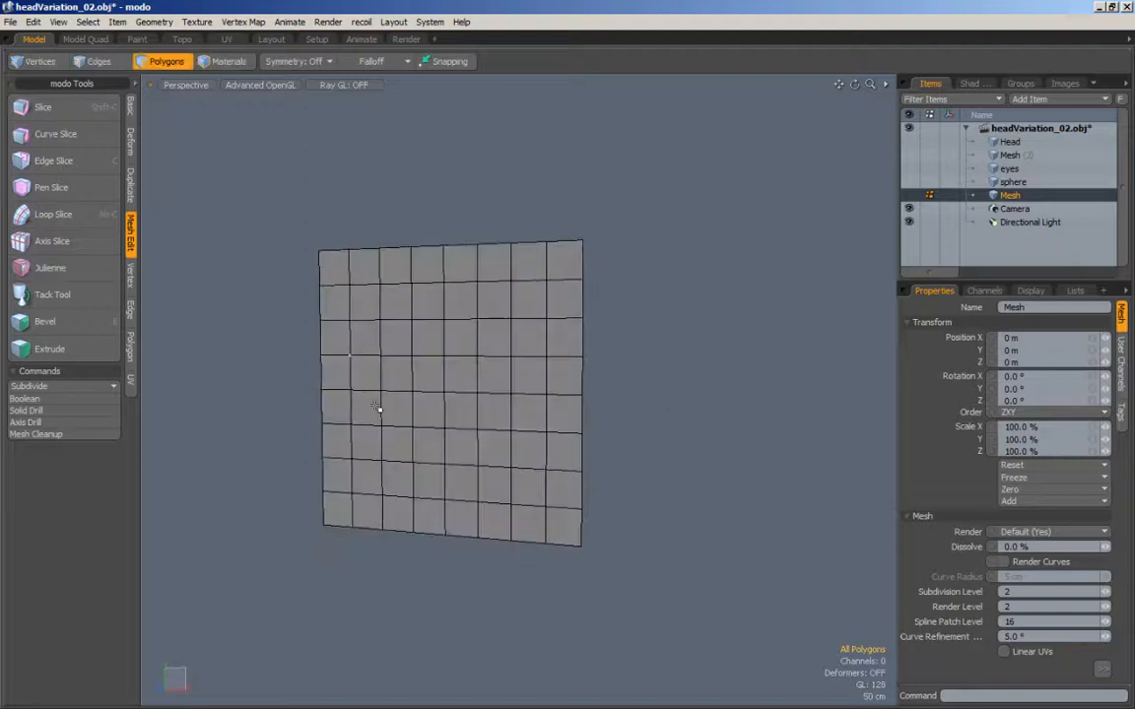
pyautogui.keyDown('alt'); pyautogui.moveTo(574, 464); pyautogui.dragTo(681, 328); pyautogui.keyUp('alt')
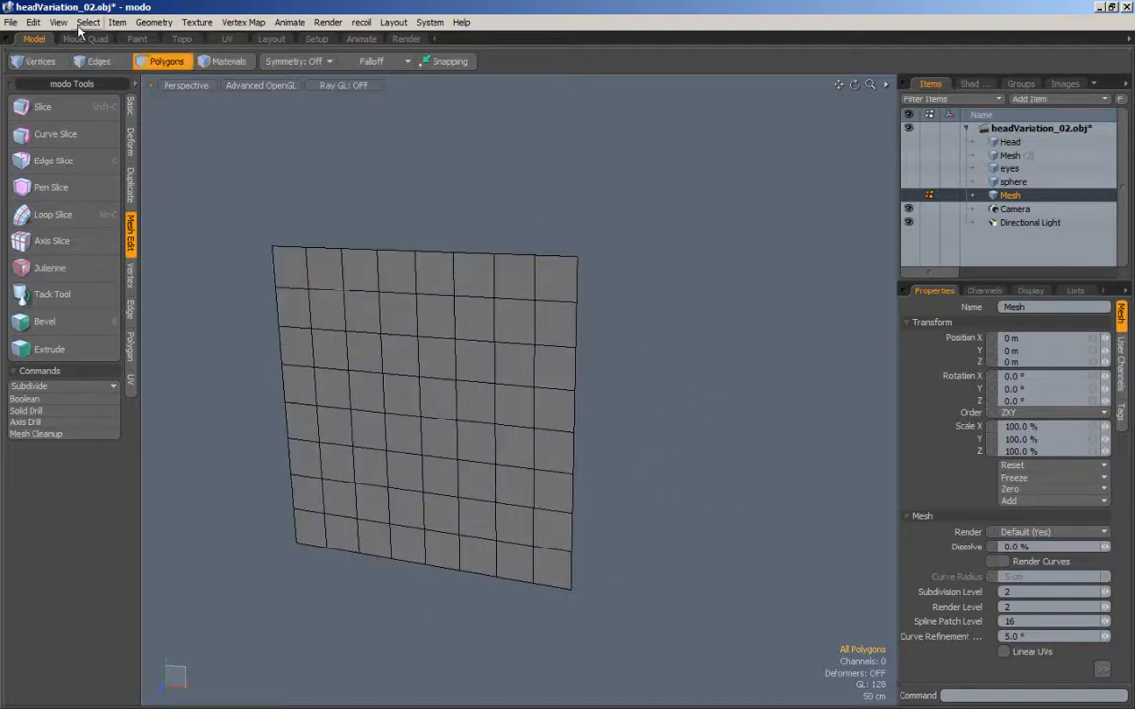
pyautogui.click(39, 61)
pyautogui.keyDown('alt'); pyautogui.moveTo(256, 171); pyautogui.dragTo(337, 182); pyautogui.keyUp('alt')
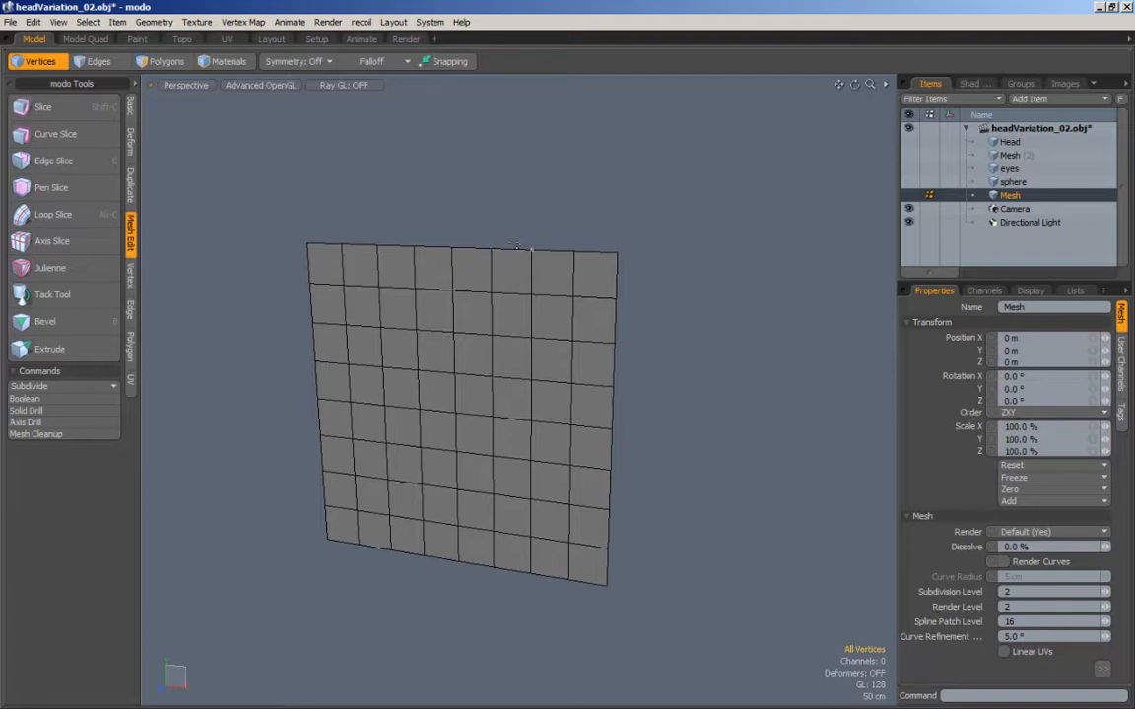
# Step: Loop-slice the upper seven horizontal edges in the plane's sixth column, placing the cut slightly left of the column's middle
pyautogui.press('c')
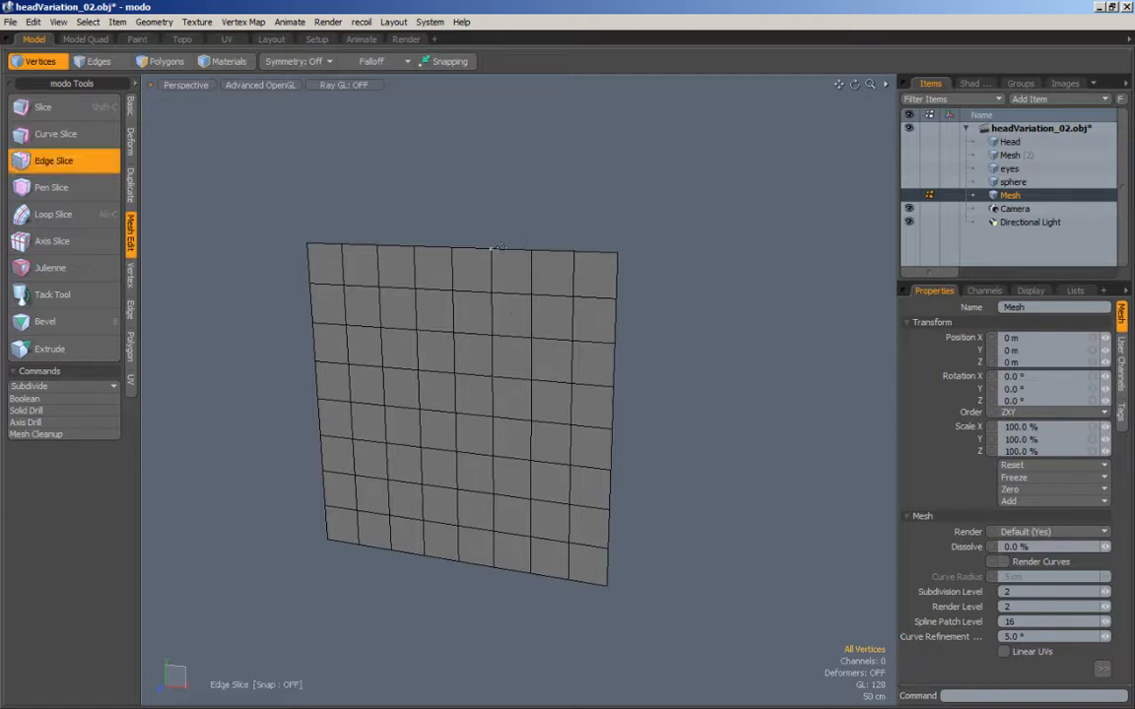
pyautogui.press('space')
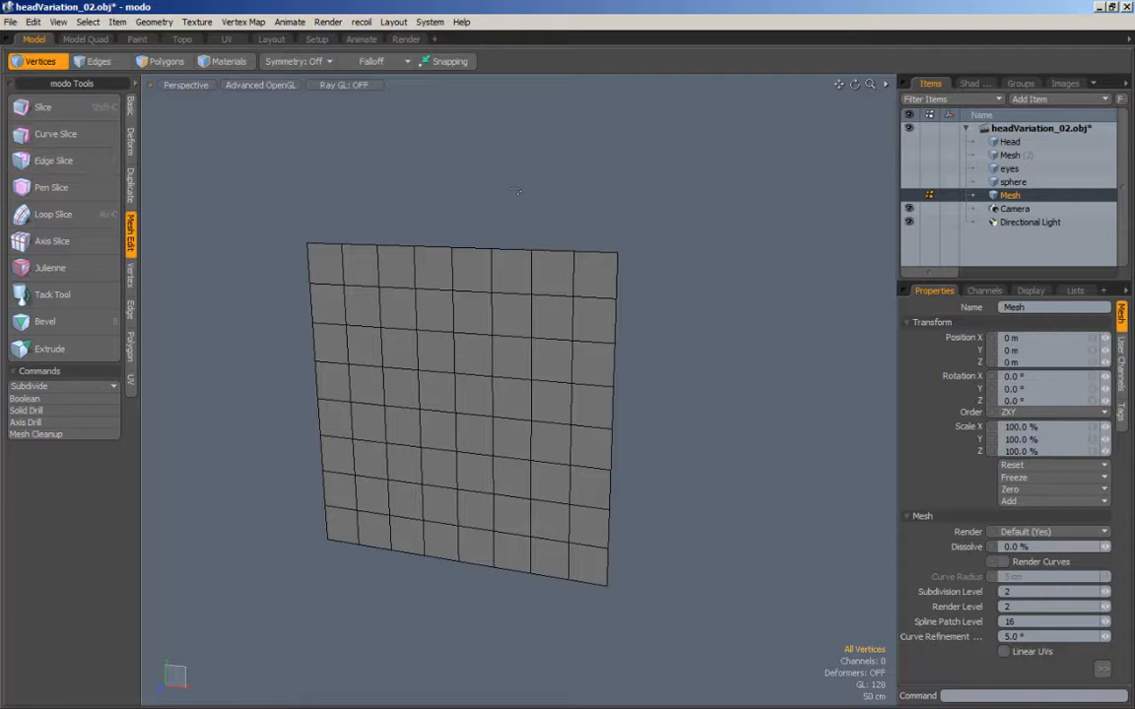
pyautogui.press('space')
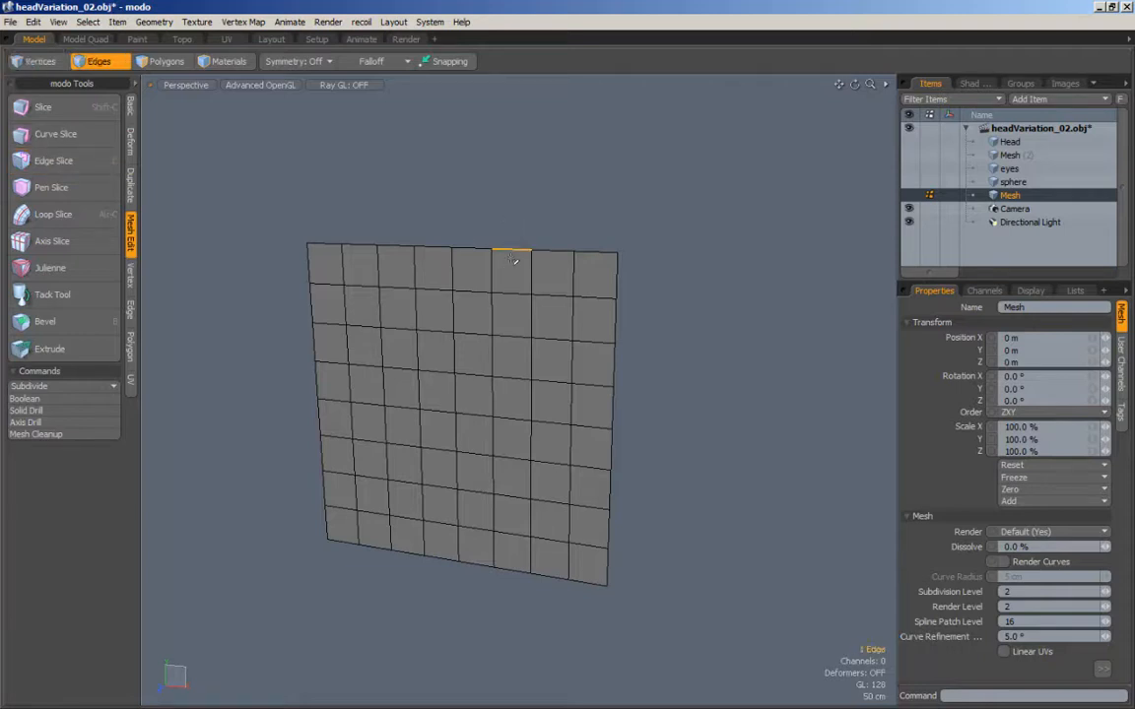
pyautogui.moveTo(513, 259); pyautogui.dragTo(509, 485)
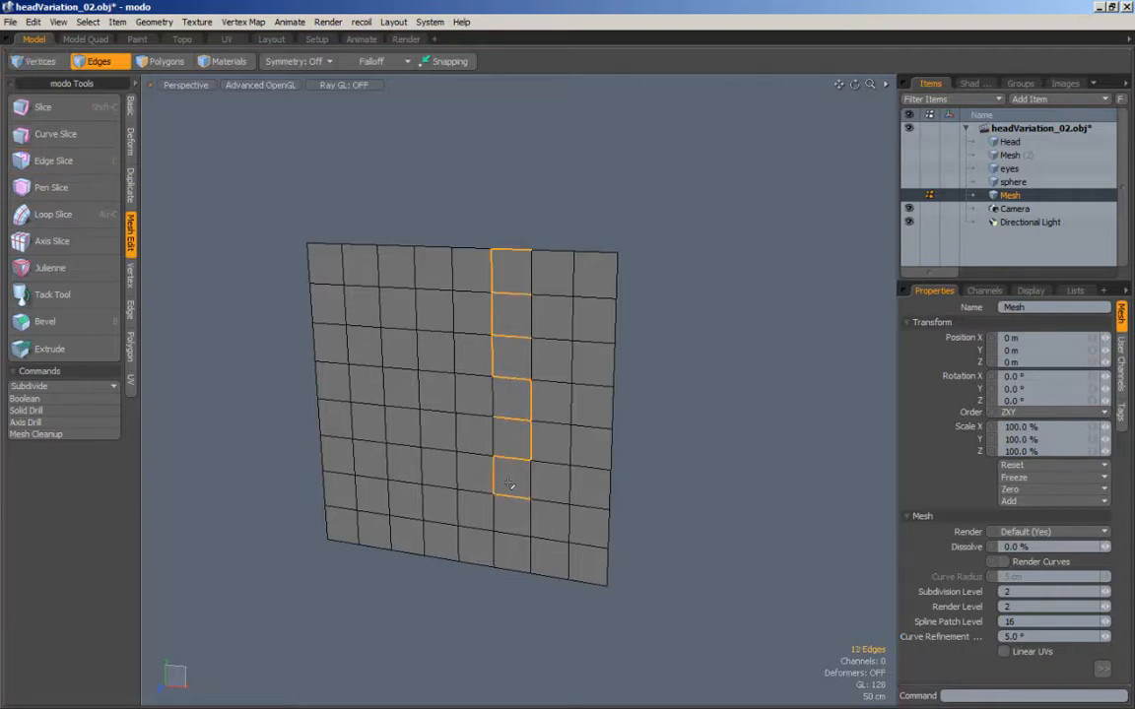
pyautogui.press('ctrl')
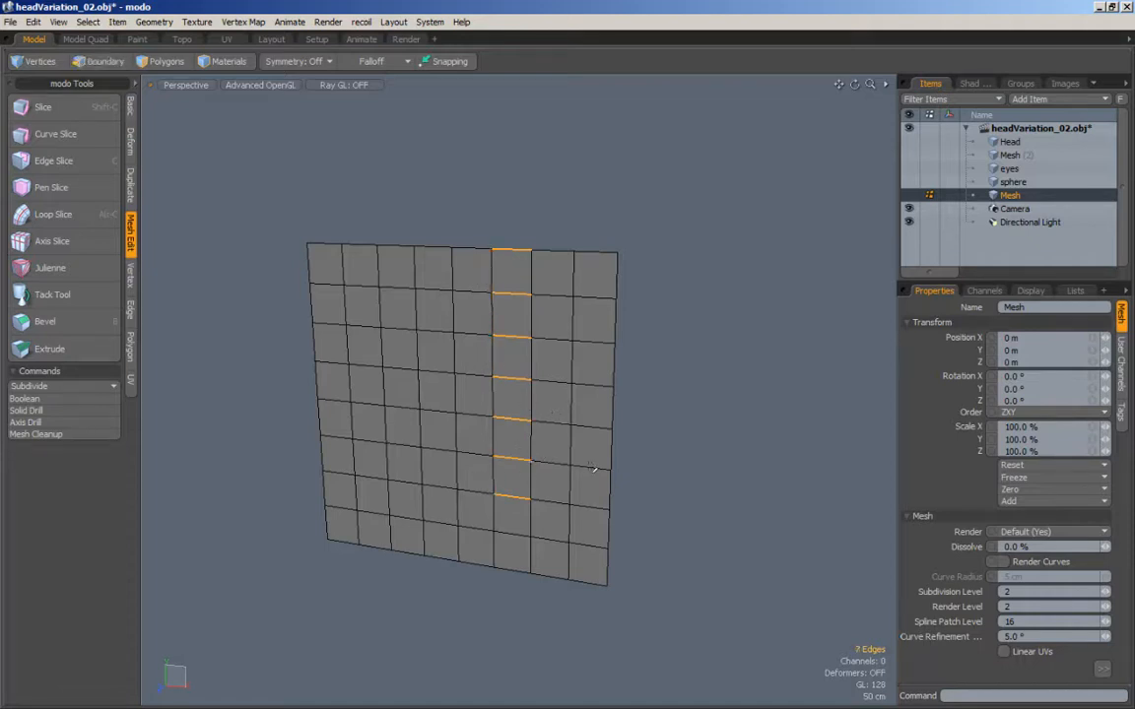
pyautogui.hotkey('alt', 'c')
pyautogui.moveTo(715, 363); pyautogui.dragTo(689, 355)
pyautogui.press('space')
pyautogui.click(709, 384)
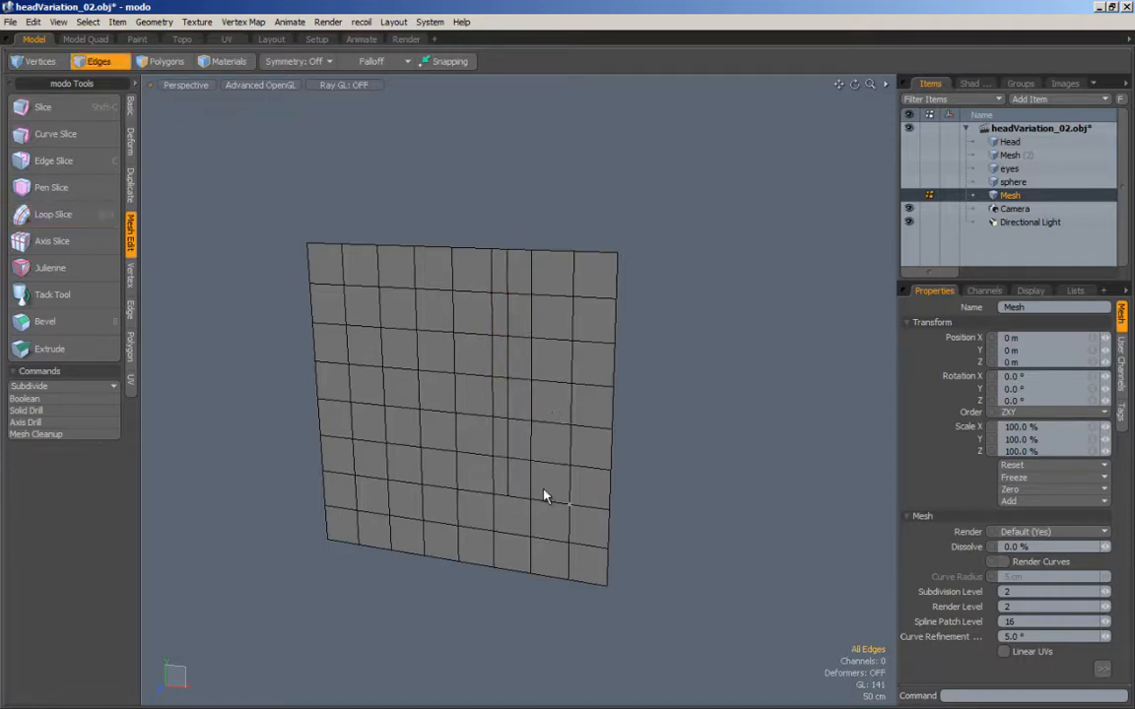
# Step: Edge-slice from the sixth-column cut's lower end diagonally to the column's left-hand vertex one row below
pyautogui.press('c')
pyautogui.press('space')
pyautogui.keyDown('alt'); pyautogui.keyDown('shift'); pyautogui.moveTo(473, 326); pyautogui.dragTo(497, 320); pyautogui.keyUp('shift'); pyautogui.keyUp('alt')
# Step: Loop-slice the upper seven horizontal edges in the fourth column and edge-slice the cut's lower end to the right-hand vertex one row below
pyautogui.moveTo(458, 234)
pyautogui.mouseDown()
pyautogui.moveTo(471, 493)
pyautogui.moveTo(413, 391)
pyautogui.moveTo(424, 382)
pyautogui.mouseUp()
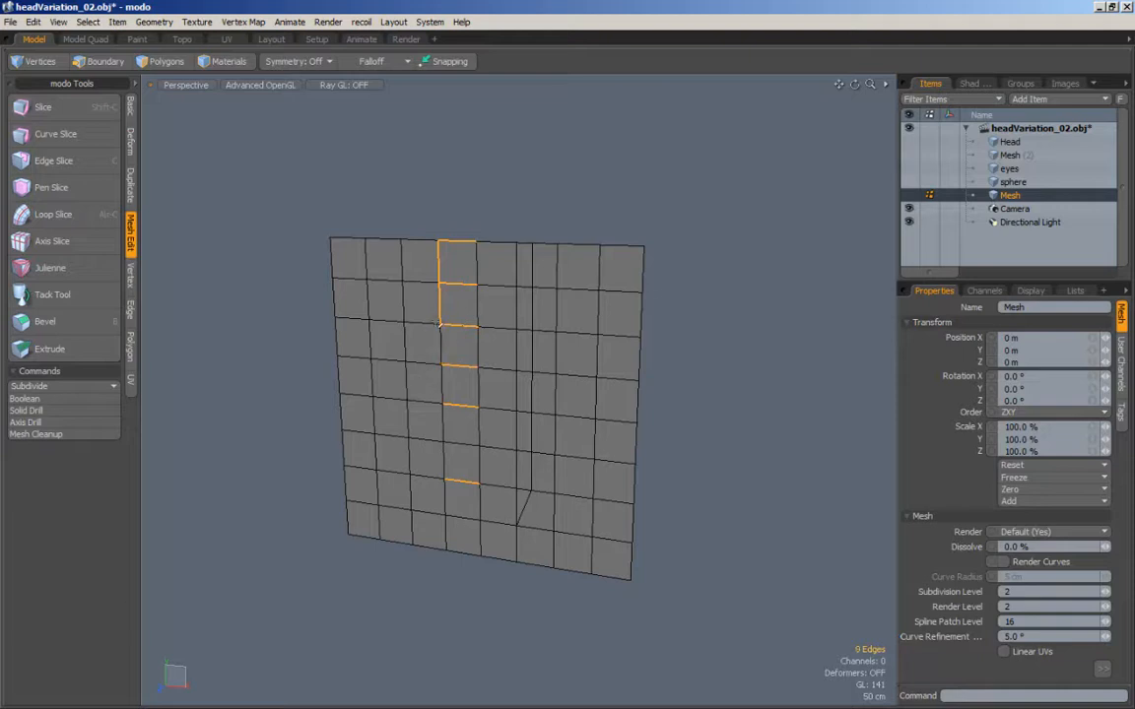
pyautogui.keyDown('ctrl'); pyautogui.moveTo(443, 255); pyautogui.dragTo(428, 295); pyautogui.keyUp('ctrl')
pyautogui.hotkey('alt', 'c')
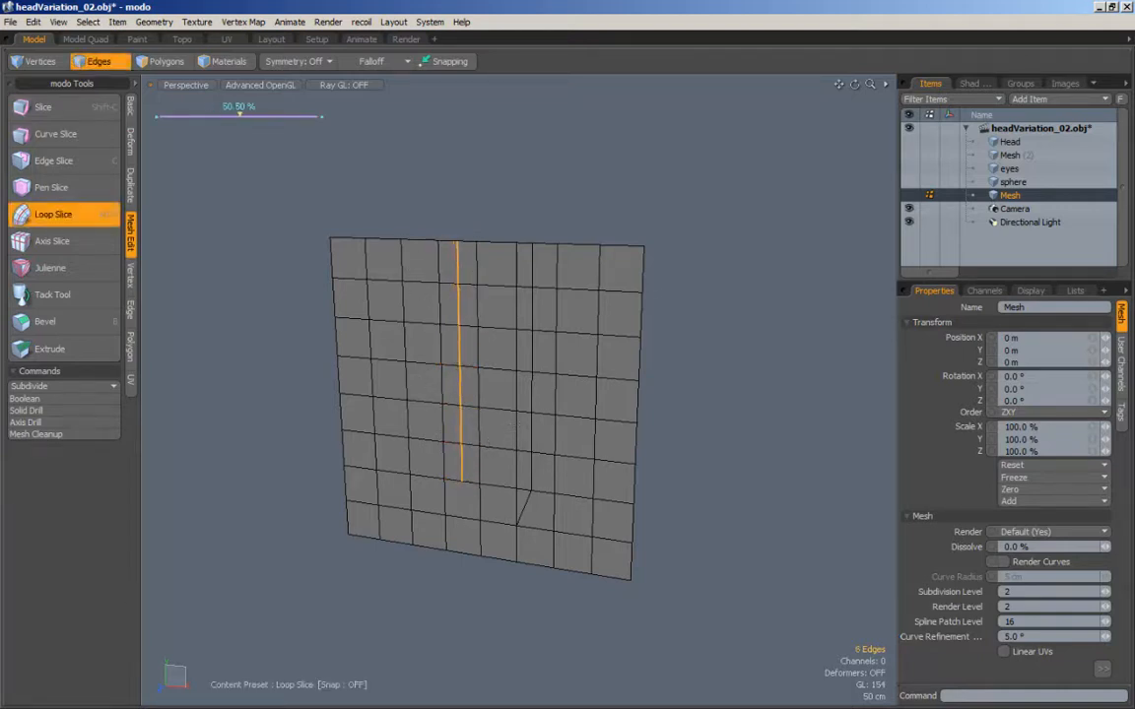
pyautogui.press('space')
pyautogui.press('c')
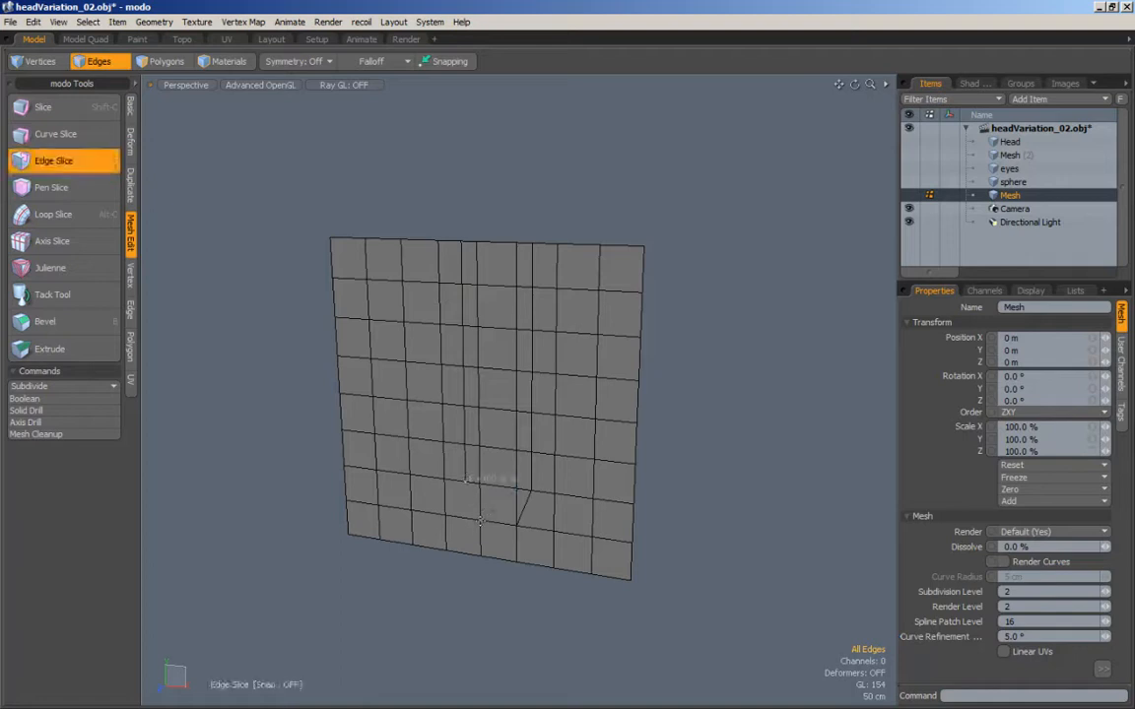
pyautogui.click(479, 520)
pyautogui.press('space')
# Step: Loop-slice the upper four horizontal edges in the plane's fifth column, placing the cut close to the column's right-hand side
pyautogui.moveTo(492, 217); pyautogui.dragTo(503, 379)
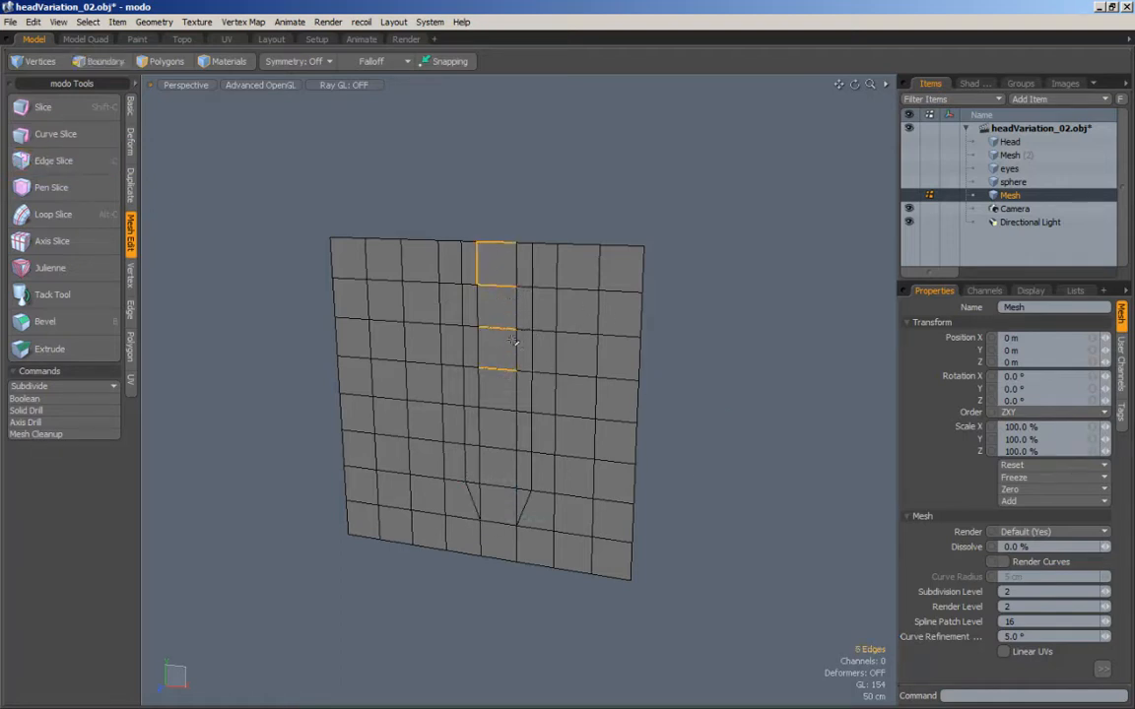
pyautogui.keyDown('ctrl'); pyautogui.moveTo(492, 250); pyautogui.dragTo(464, 256); pyautogui.keyUp('ctrl')
pyautogui.keyDown('shift'); pyautogui.click(507, 244); pyautogui.keyUp('shift')
pyautogui.hotkey('alt', 'c')
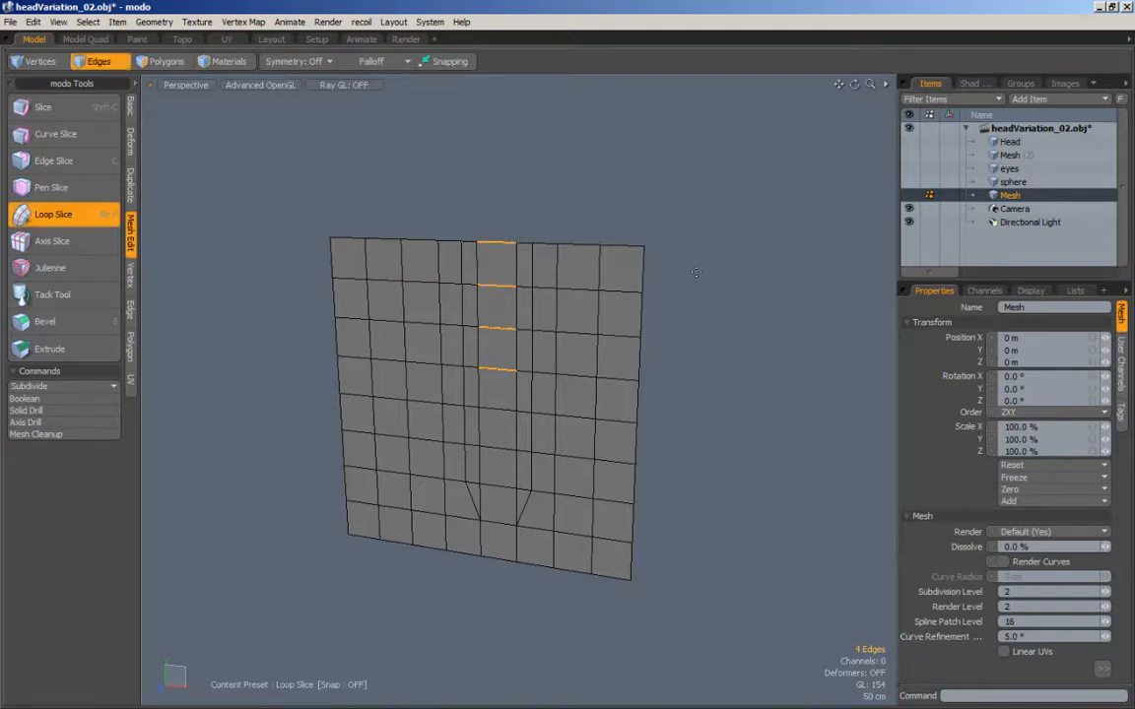
pyautogui.moveTo(697, 272)
pyautogui.mouseDown()
pyautogui.moveTo(714, 272)
pyautogui.moveTo(676, 271)
pyautogui.mouseUp()
pyautogui.press('space')
pyautogui.moveTo(717, 253); pyautogui.dragTo(727, 356)
# Step: Edge-slice from the fifth-column cut's lower end diagonally to the column's right-hand vertex one row below
pyautogui.press('c')
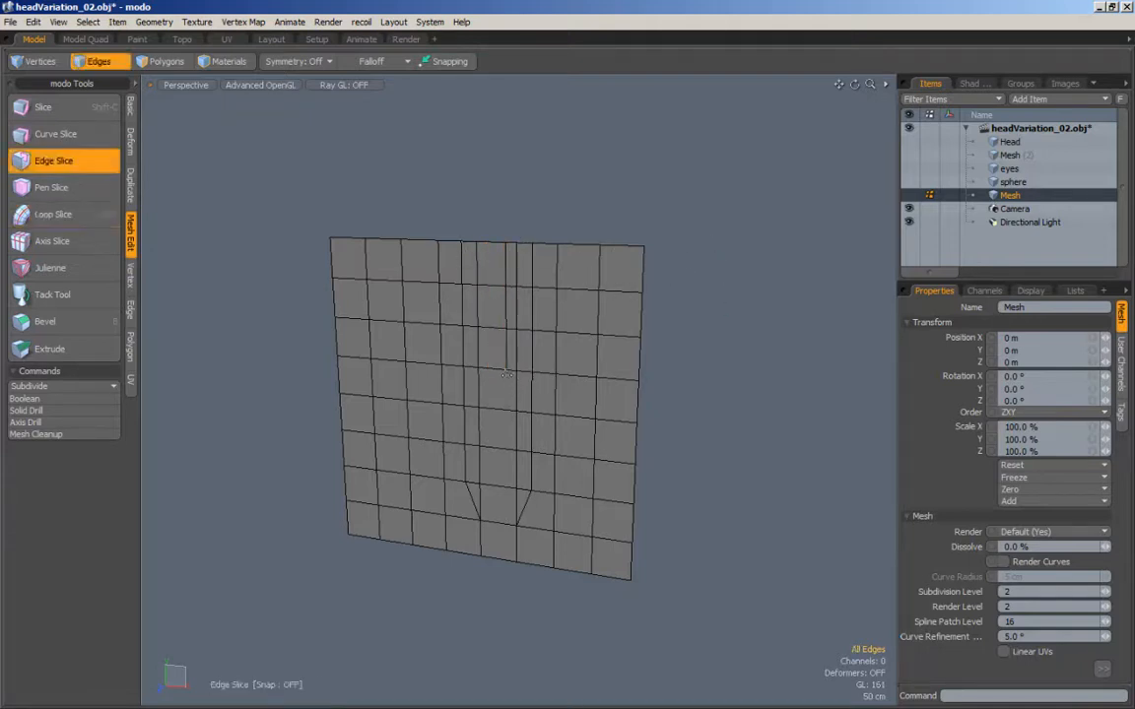
pyautogui.press('space')
pyautogui.keyDown('alt'); pyautogui.moveTo(660, 440); pyautogui.dragTo(567, 376); pyautogui.keyUp('alt')
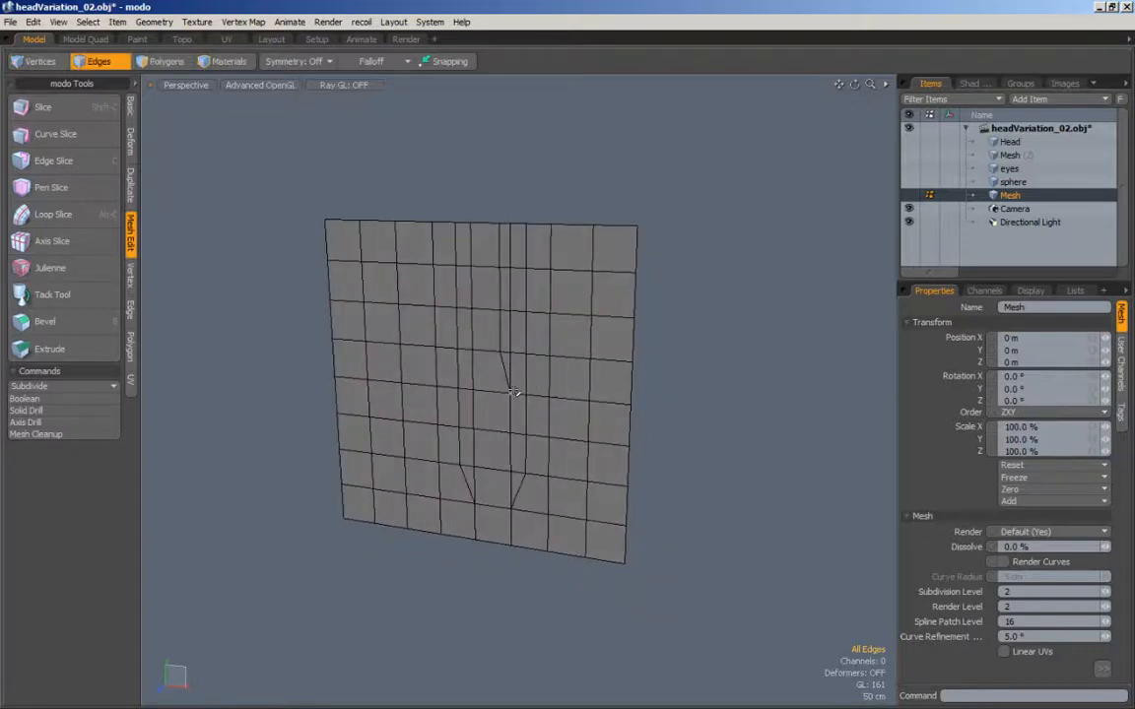
# Step: Switch to vertex selection and turn on subdivision-surface smoothing for the sliced plane
pyautogui.click(518, 427)
pyautogui.click(34, 62)
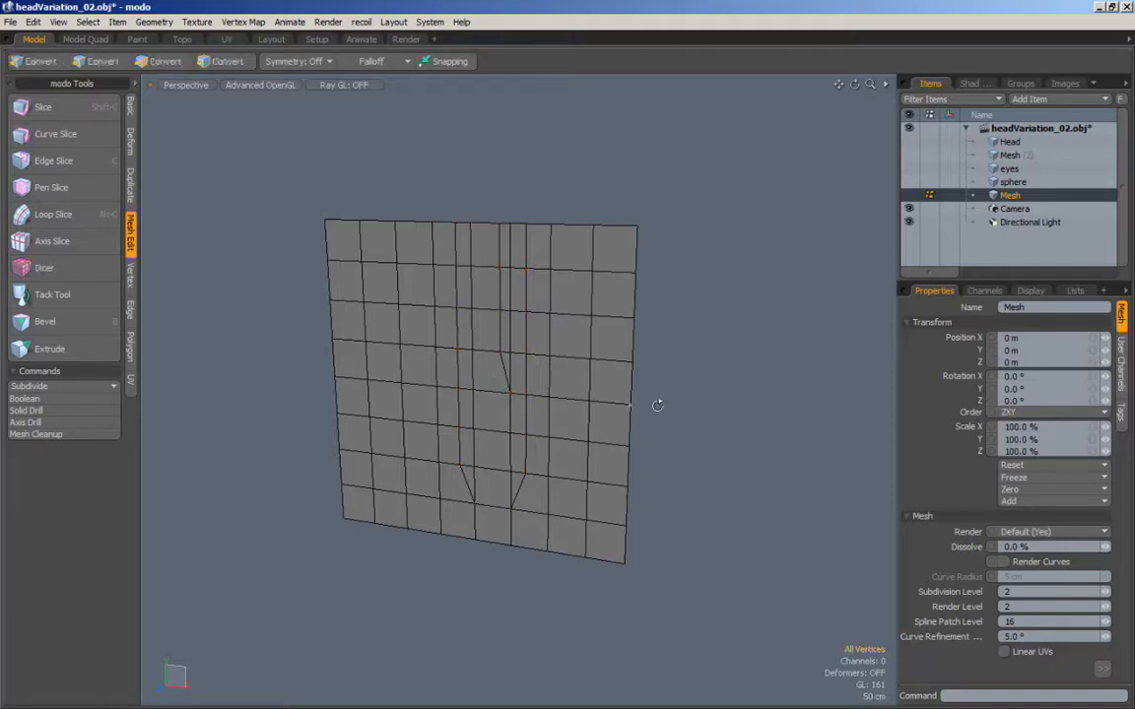
pyautogui.press('alt')
pyautogui.moveTo(657, 404)
pyautogui.keyDown('alt'); pyautogui.mouseDown()
pyautogui.moveTo(628, 413)
pyautogui.moveTo(656, 314)
pyautogui.moveTo(653, 347)
pyautogui.moveTo(664, 319)
pyautogui.moveTo(624, 337)
pyautogui.moveTo(664, 323)
pyautogui.moveTo(628, 286)
pyautogui.moveTo(623, 296)
pyautogui.moveTo(624, 247)
pyautogui.moveTo(657, 330)
pyautogui.moveTo(645, 325)
pyautogui.moveTo(653, 349)
pyautogui.moveTo(653, 281)
pyautogui.moveTo(641, 398)
pyautogui.moveTo(691, 465)
pyautogui.moveTo(671, 426)
pyautogui.moveTo(630, 479)
pyautogui.mouseUp(); pyautogui.keyUp('alt')
pyautogui.press('1')
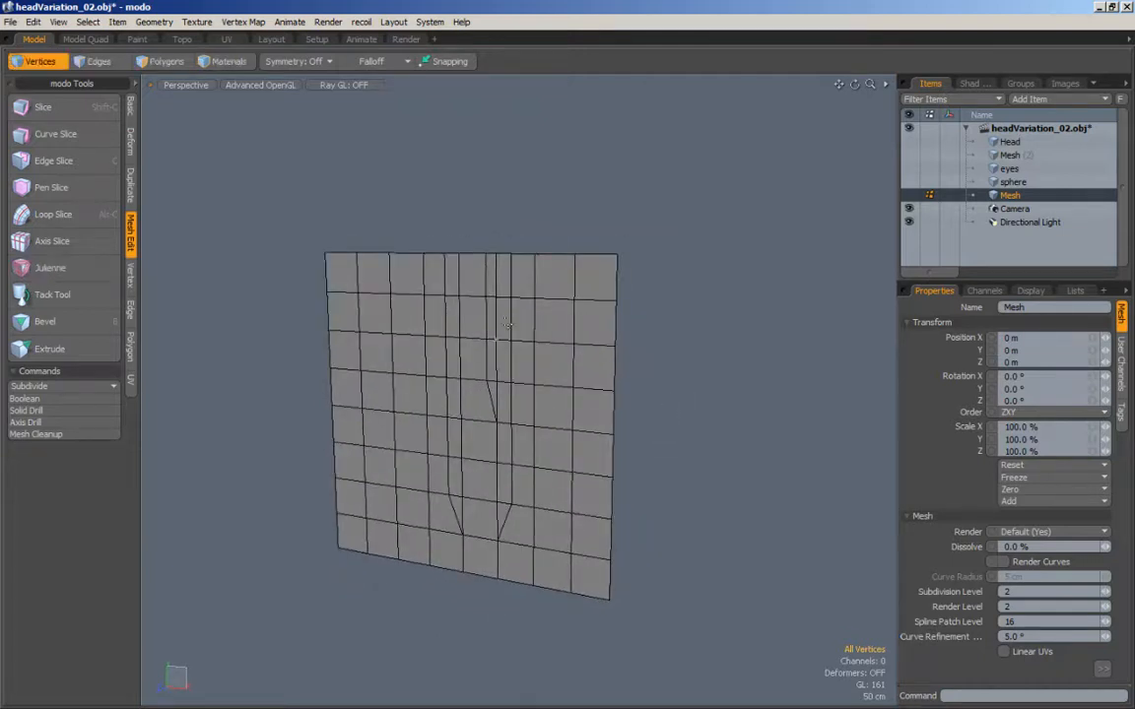
pyautogui.hotkey('shift', 'Tab')
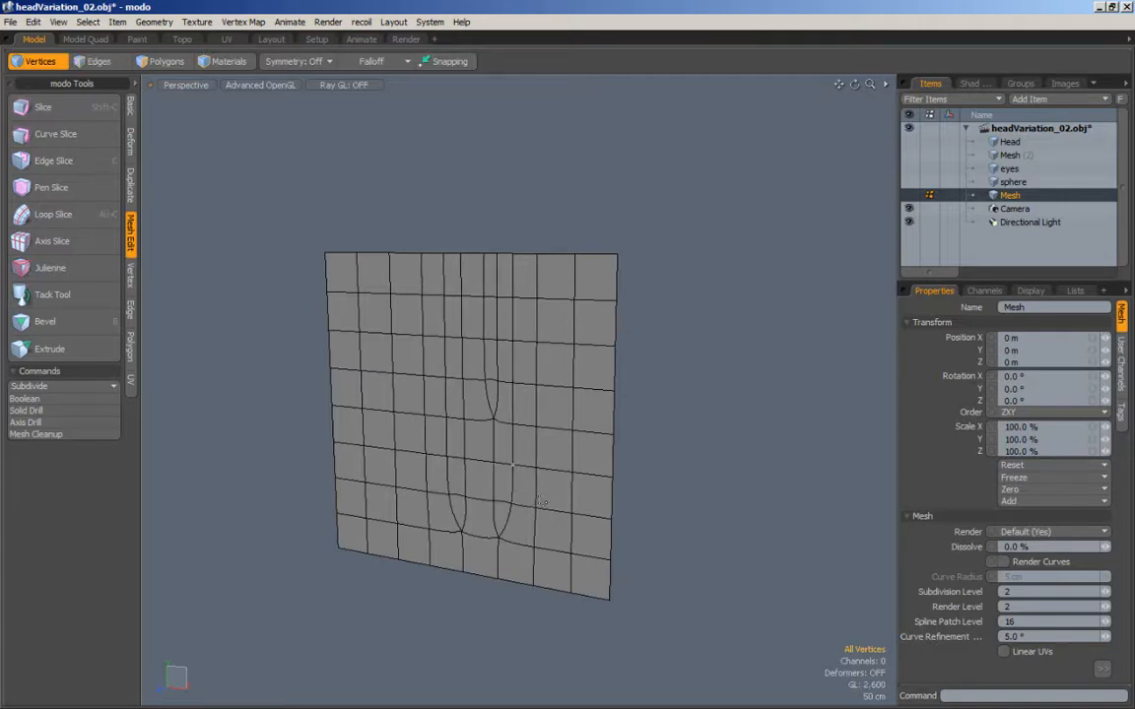
# Step: Examine the smoothed flat plane from several angles for distortion around the triangle ends of the partial cuts
pyautogui.press('ctrl')
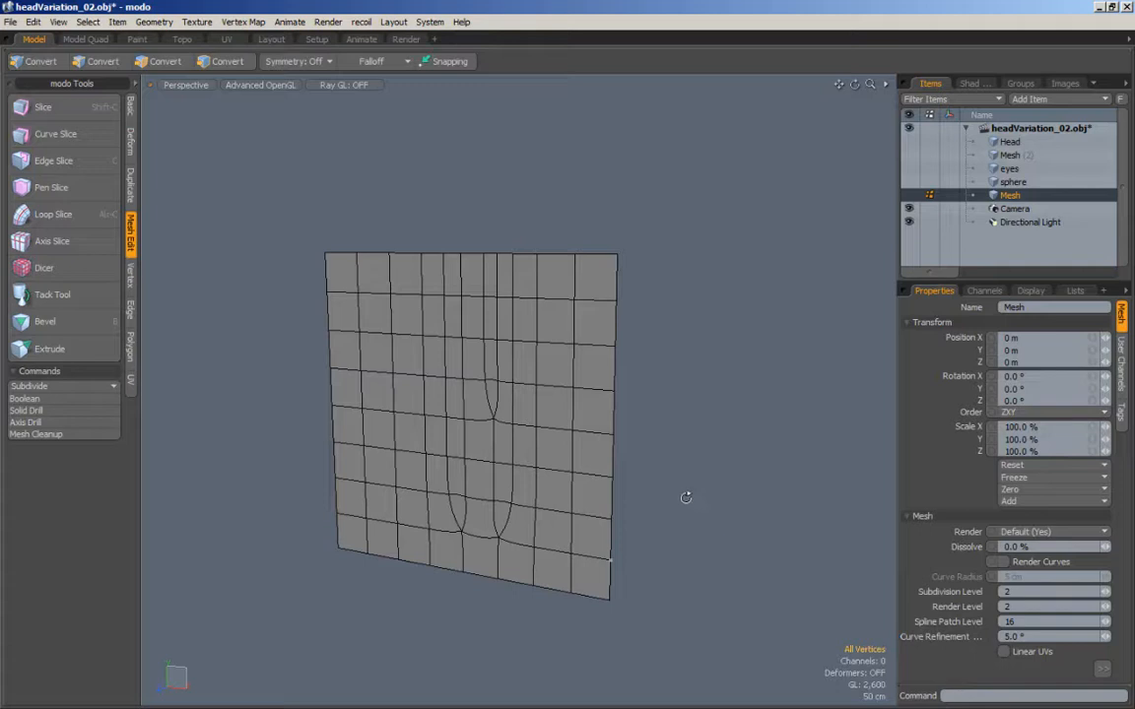
pyautogui.moveTo(676, 493)
pyautogui.keyDown('alt'); pyautogui.mouseDown()
pyautogui.moveTo(669, 537)
pyautogui.moveTo(664, 484)
pyautogui.moveTo(683, 435)
pyautogui.moveTo(671, 413)
pyautogui.moveTo(673, 456)
pyautogui.moveTo(706, 413)
pyautogui.moveTo(673, 435)
pyautogui.moveTo(689, 466)
pyautogui.moveTo(678, 430)
pyautogui.moveTo(697, 433)
pyautogui.moveTo(683, 495)
pyautogui.mouseUp(); pyautogui.keyUp('alt')
pyautogui.keyDown('alt'); pyautogui.moveTo(630, 370); pyautogui.dragTo(657, 457); pyautogui.keyUp('alt')
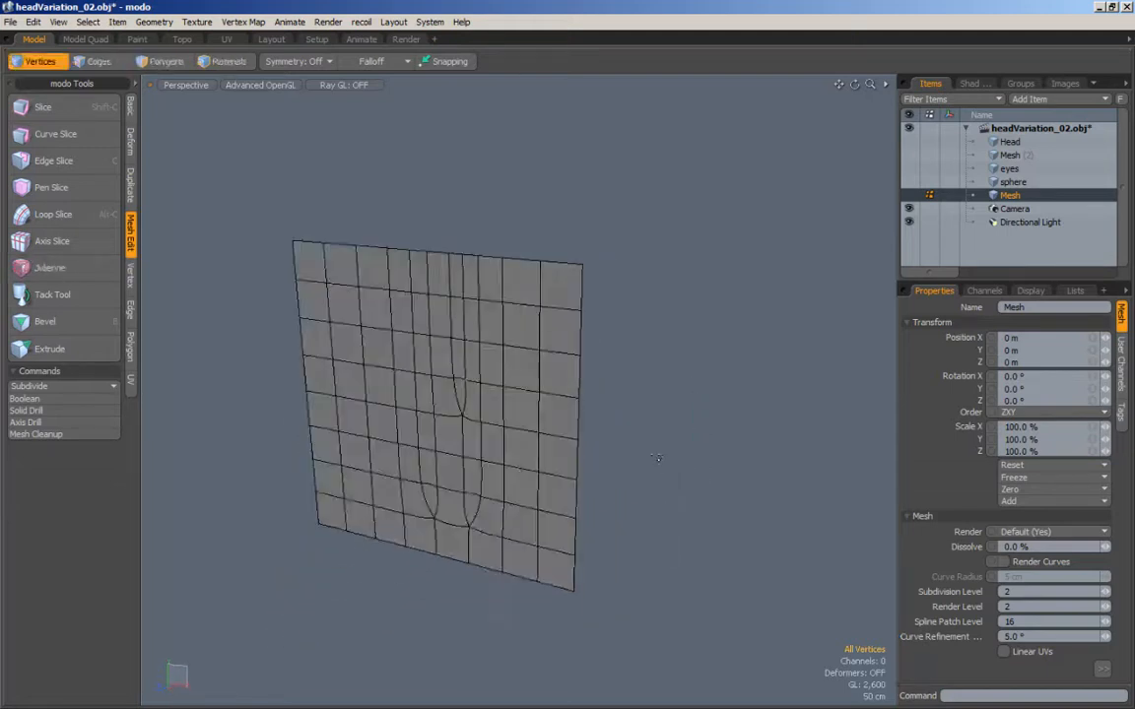
pyautogui.keyDown('alt'); pyautogui.moveTo(603, 358); pyautogui.dragTo(532, 342); pyautogui.keyUp('alt')
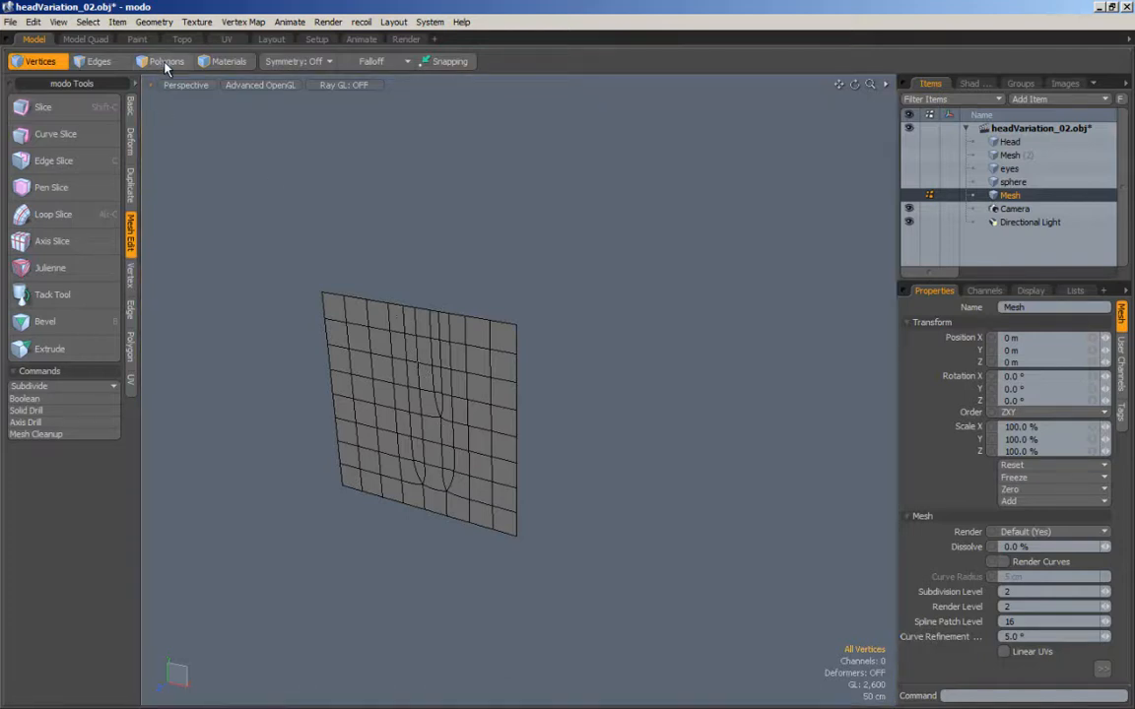
pyautogui.keyDown('alt'); pyautogui.moveTo(442, 373); pyautogui.dragTo(430, 412); pyautogui.keyUp('alt')
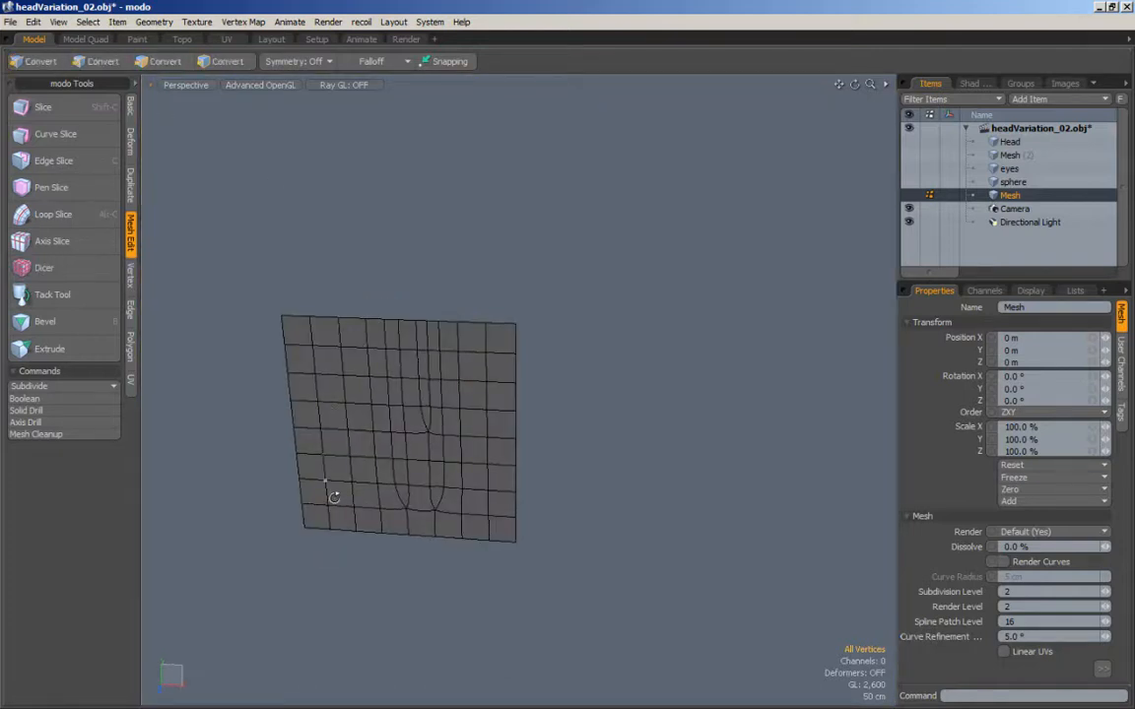
pyautogui.keyDown('alt'); pyautogui.moveTo(334, 488); pyautogui.dragTo(455, 299); pyautogui.keyUp('alt')
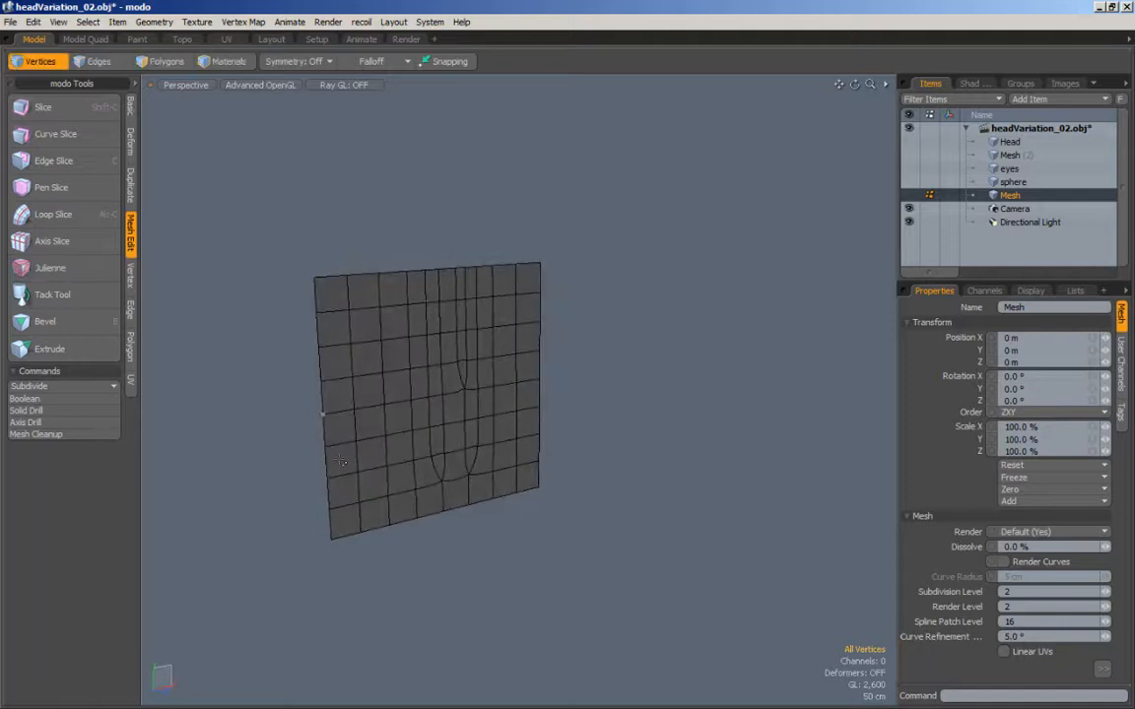
pyautogui.keyDown('alt'); pyautogui.moveTo(339, 461); pyautogui.dragTo(460, 361); pyautogui.keyUp('alt')
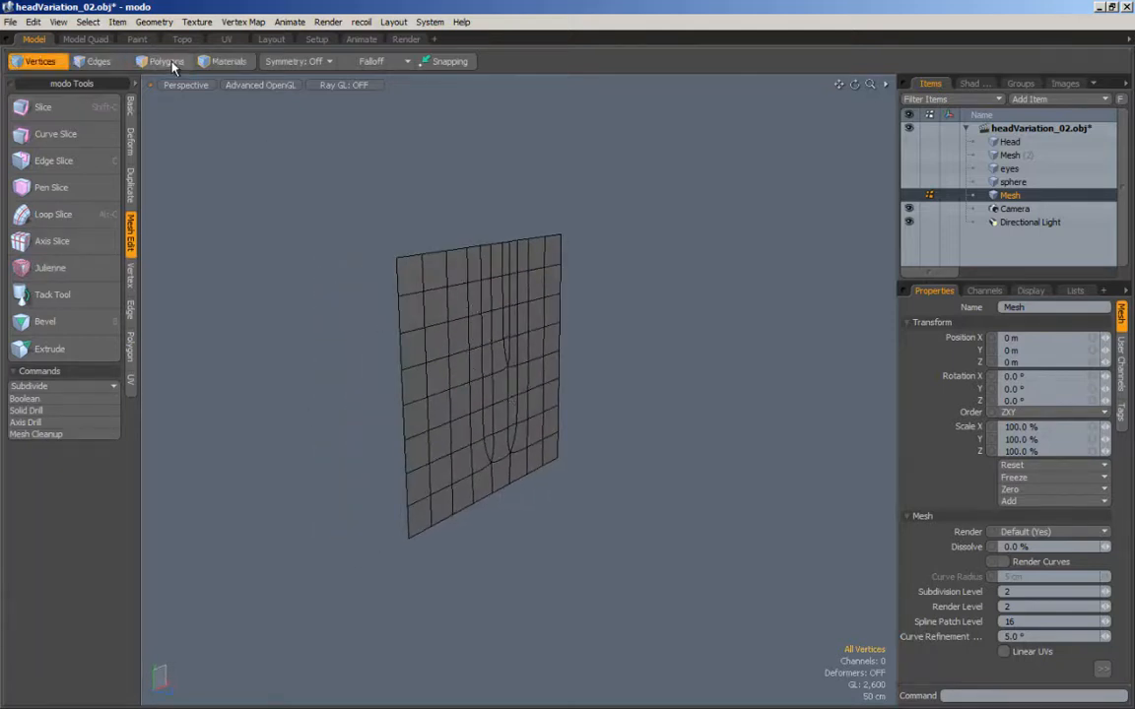
# Step: Select all of the plane's polygons and show them edge-on in the Left view
pyautogui.click(155, 60)
pyautogui.doubleClick(468, 382)
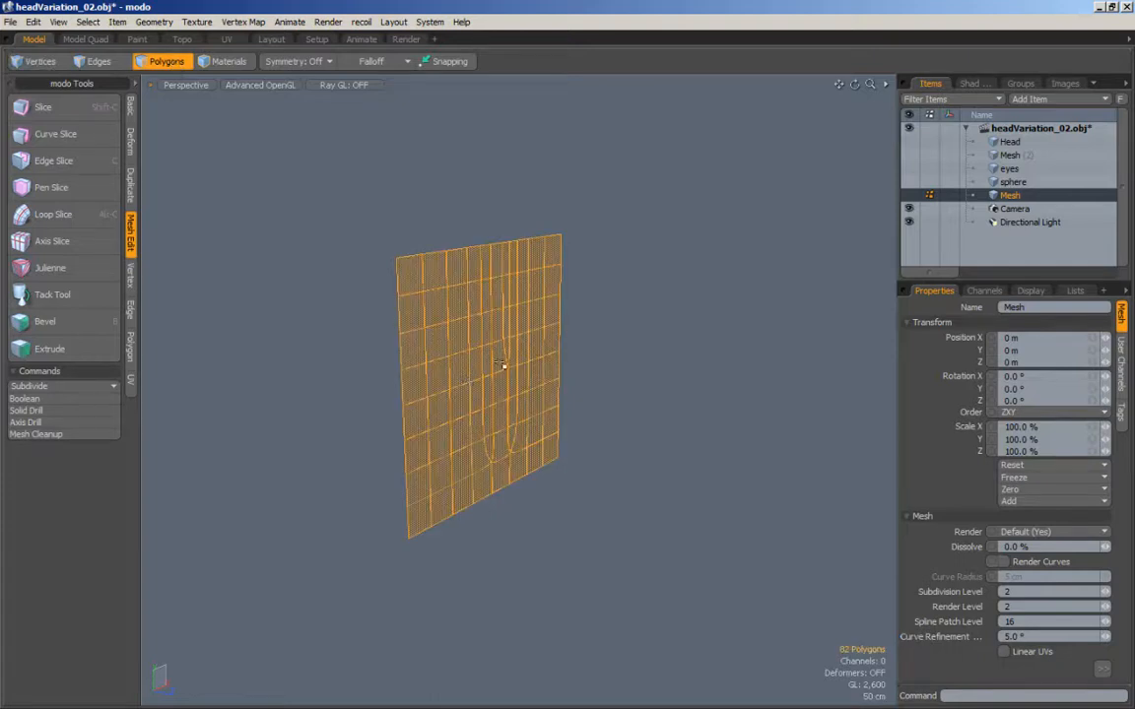
pyautogui.click(659, 413)
pyautogui.doubleClick(502, 341)
pyautogui.press('KP_2')
pyautogui.press('KP_3')
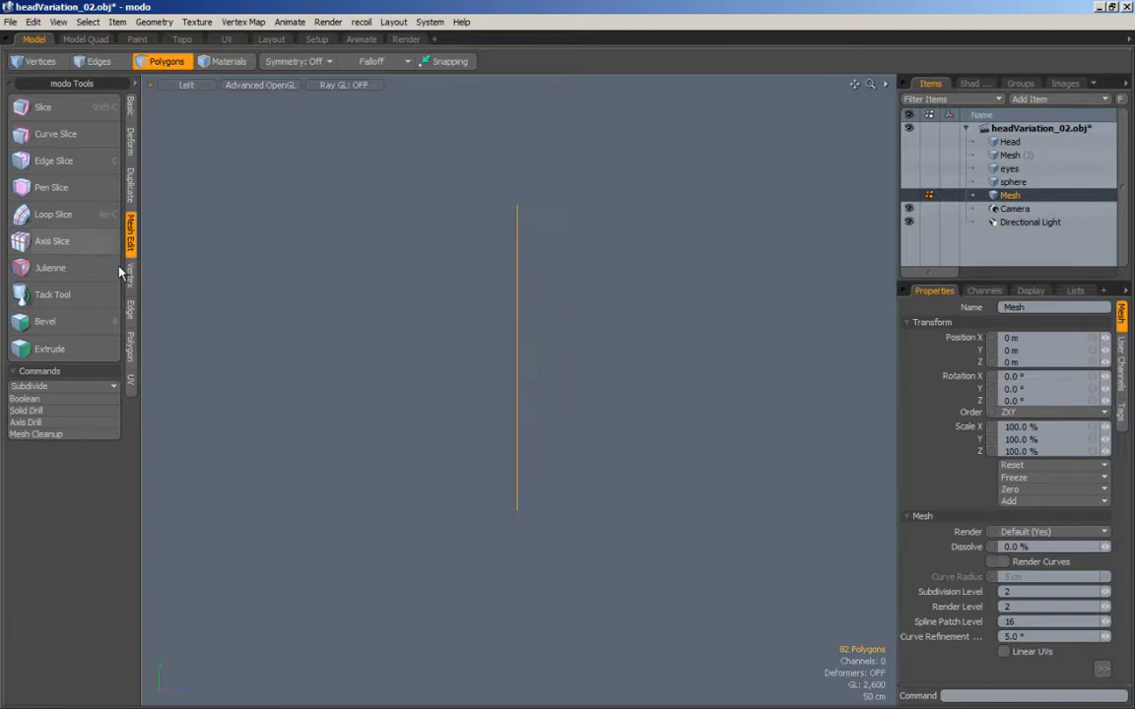
# Step: Bend the selected plane from its lower end into a curved arch with the Bend tool
pyautogui.keyDown('alt'); pyautogui.moveTo(247, 248); pyautogui.dragTo(215, 262); pyautogui.keyUp('alt')
pyautogui.click(132, 146)
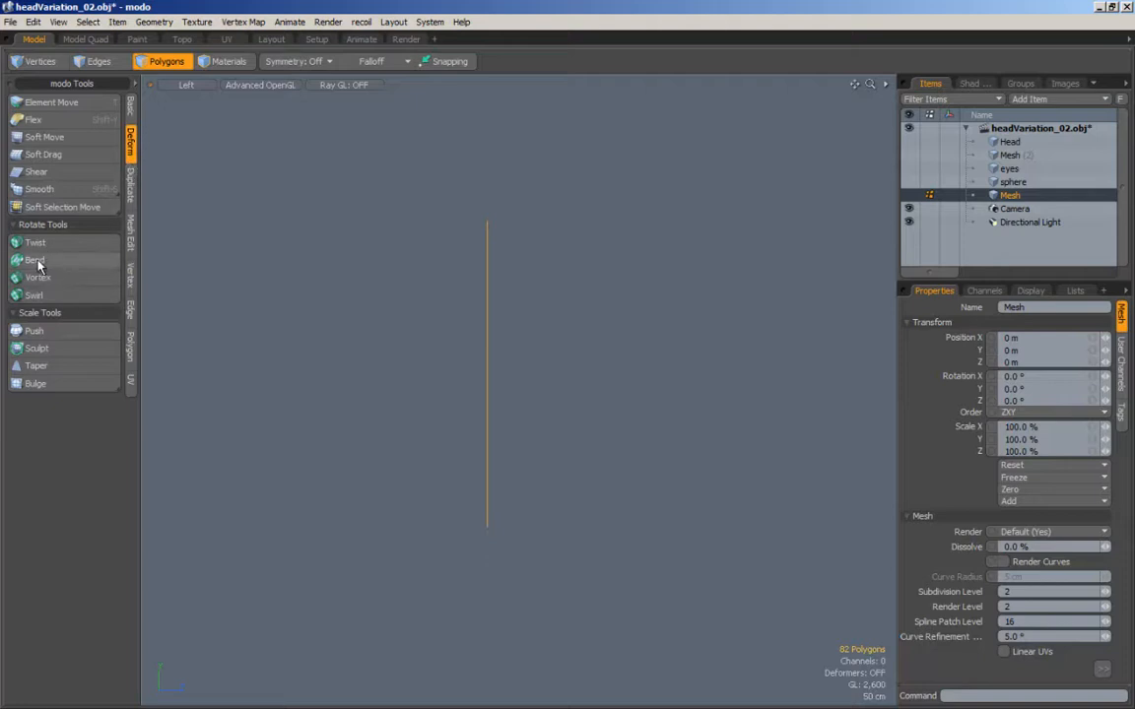
pyautogui.click(37, 261)
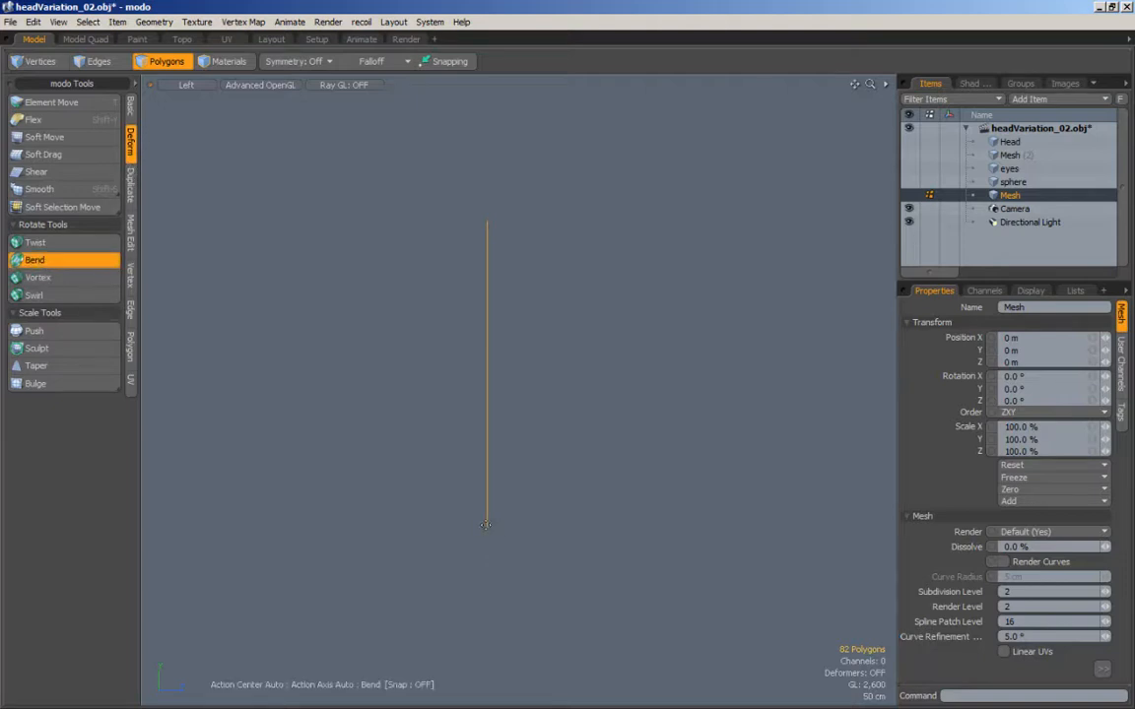
pyautogui.click(486, 524)
pyautogui.moveTo(497, 475); pyautogui.dragTo(445, 490)
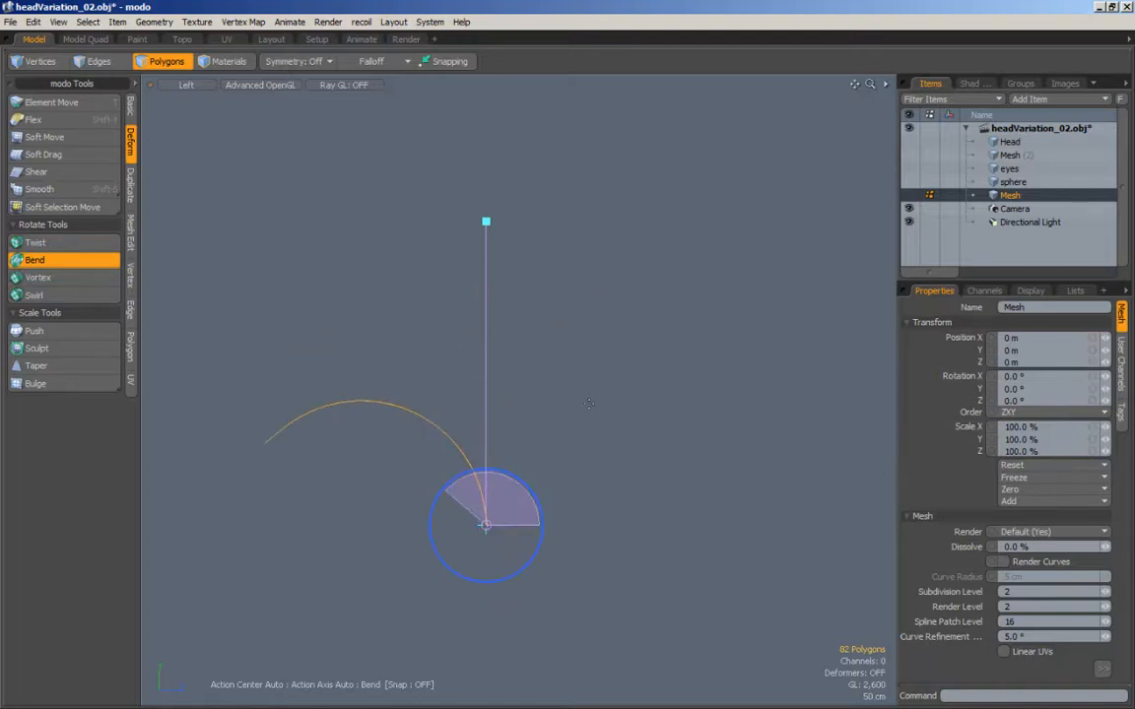
pyautogui.press('space')
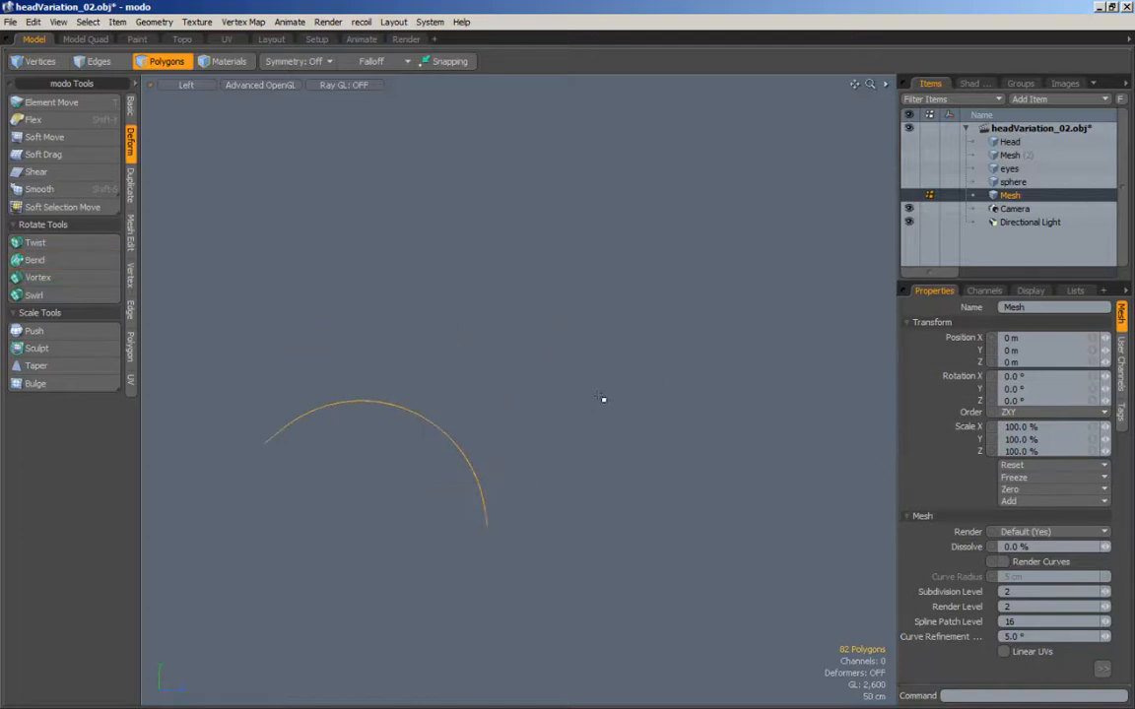
# Step: Deselect the polygons and examine the arch's shading in the Perspective view, with the wireframe hidden and shown
pyautogui.press('KP_Decimal')
pyautogui.keyDown('alt'); pyautogui.moveTo(603, 405); pyautogui.dragTo(504, 461); pyautogui.keyUp('alt')
pyautogui.click(654, 446)
pyautogui.moveTo(654, 445)
pyautogui.keyDown('alt'); pyautogui.mouseDown()
pyautogui.moveTo(498, 463)
pyautogui.moveTo(648, 429)
pyautogui.moveTo(426, 458)
pyautogui.moveTo(630, 398)
pyautogui.moveTo(551, 317)
pyautogui.moveTo(483, 399)
pyautogui.moveTo(504, 421)
pyautogui.moveTo(270, 458)
pyautogui.moveTo(512, 433)
pyautogui.moveTo(492, 433)
pyautogui.moveTo(564, 434)
pyautogui.moveTo(564, 445)
pyautogui.mouseUp(); pyautogui.keyUp('alt')
pyautogui.hotkey('alt', '8')
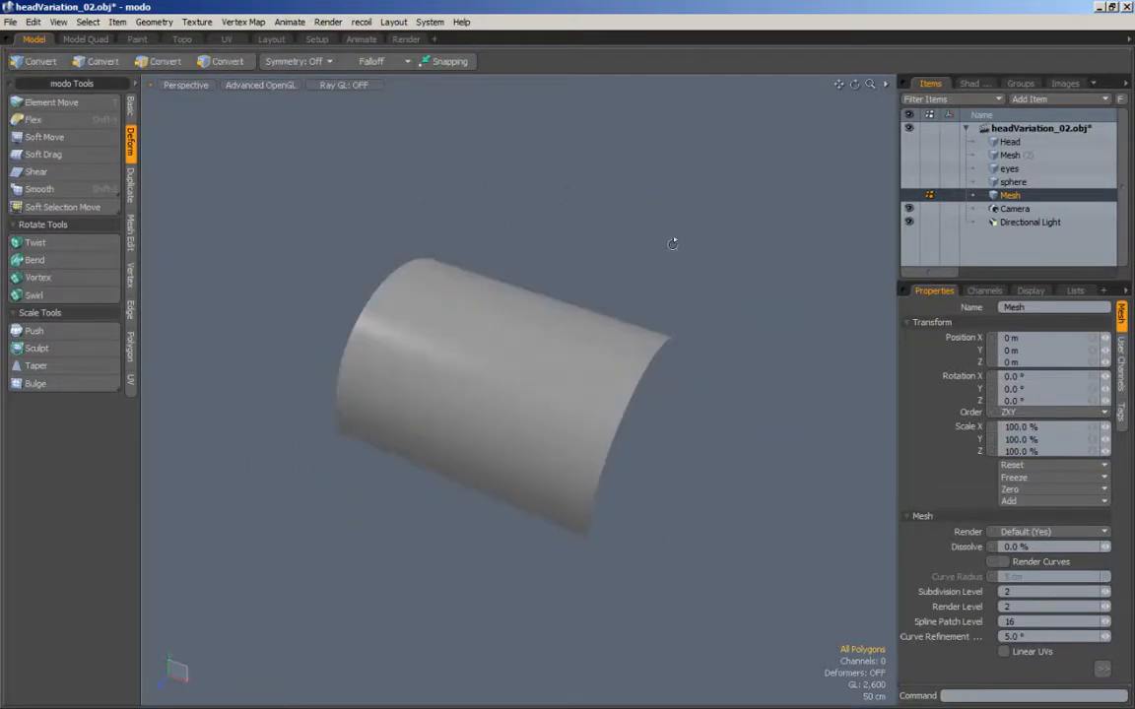
pyautogui.keyDown('alt'); pyautogui.moveTo(733, 334); pyautogui.dragTo(616, 332); pyautogui.keyUp('alt')
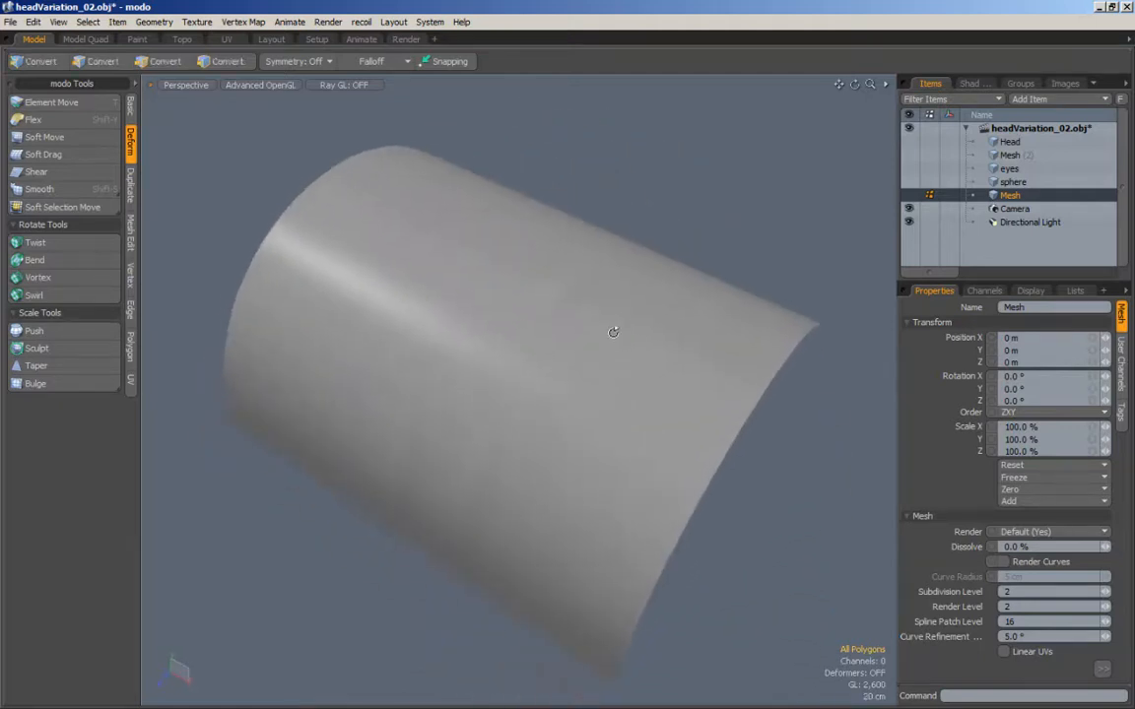
pyautogui.press('3')
pyautogui.hotkey('alt', 'w')
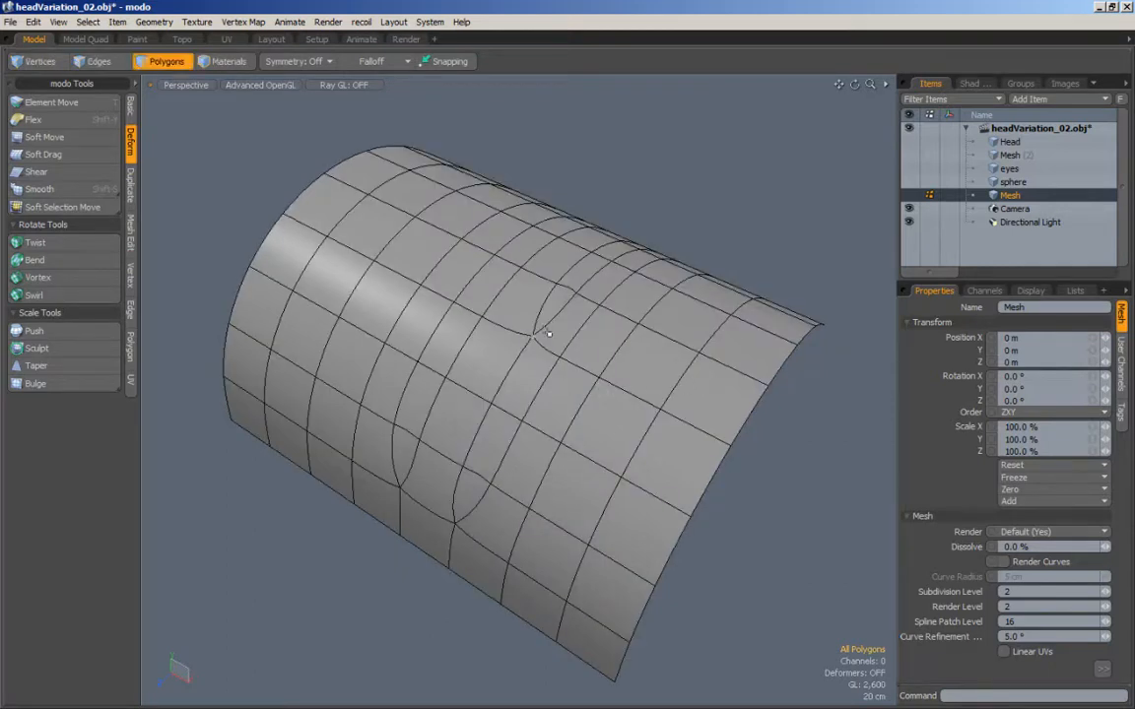
pyautogui.hotkey('alt', 'w')
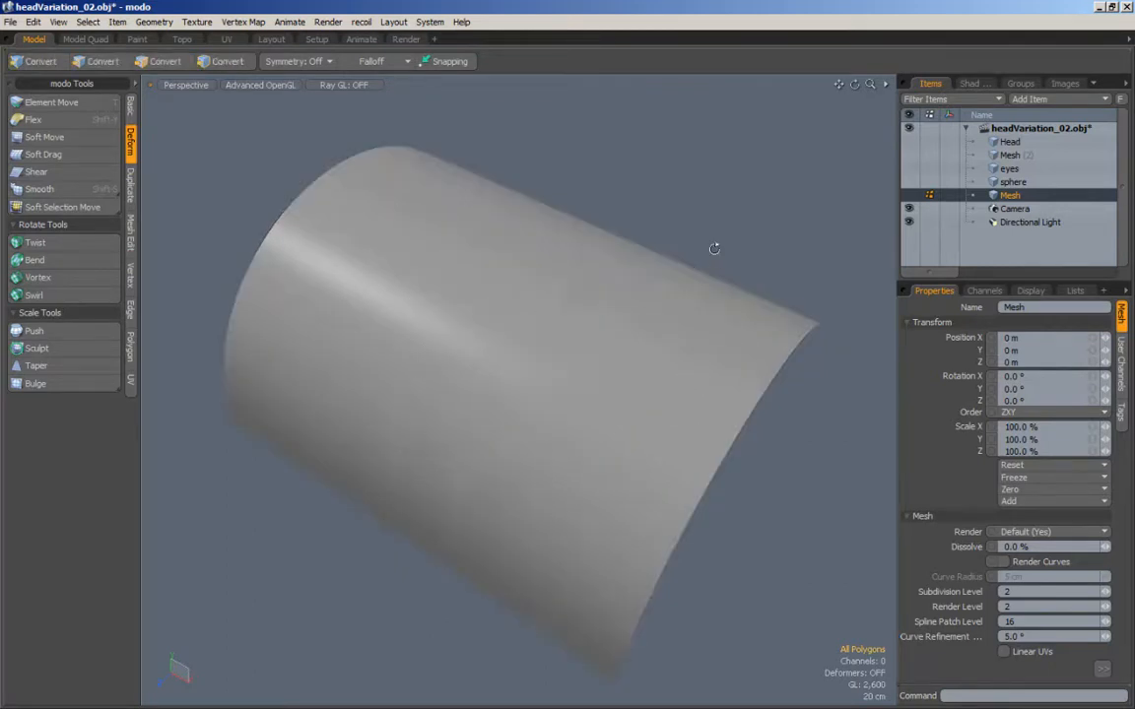
pyautogui.hotkey('alt', 'w')
pyautogui.keyDown('alt'); pyautogui.moveTo(716, 356); pyautogui.dragTo(583, 355); pyautogui.keyUp('alt')
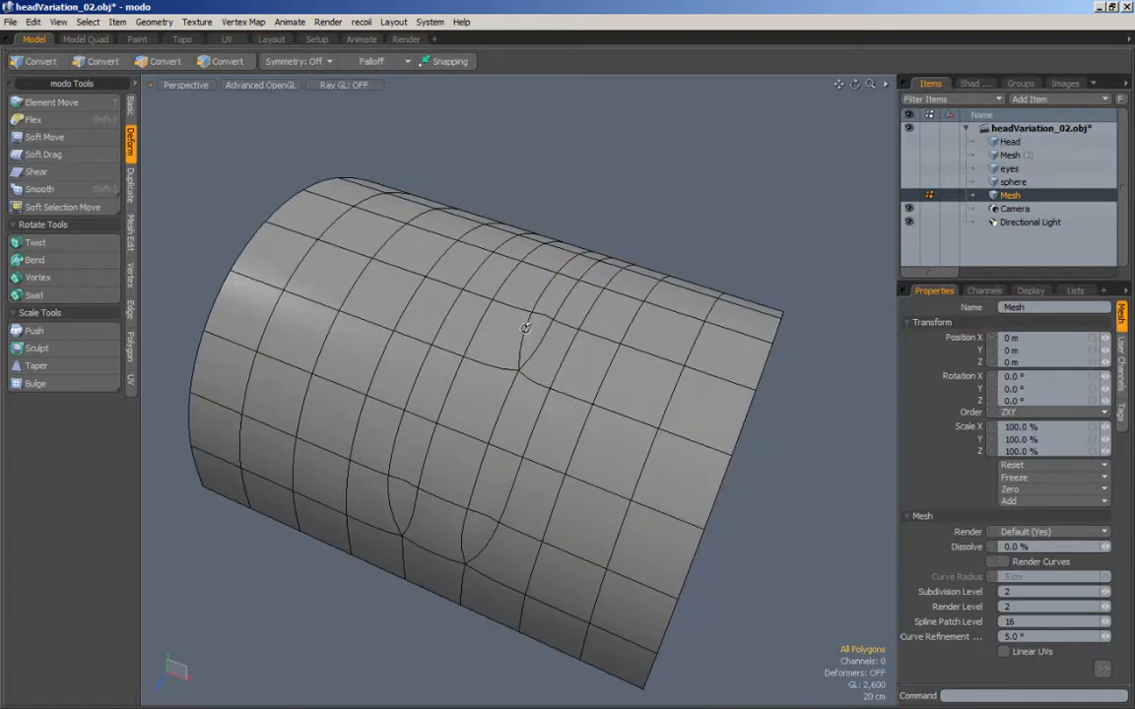
# Step: Loop-slice the upper three polygons of the strip immediately left of the shortest cut at 70%
pyautogui.moveTo(525, 327)
pyautogui.keyDown('alt'); pyautogui.mouseDown()
pyautogui.moveTo(532, 383)
pyautogui.moveTo(522, 453)
pyautogui.moveTo(463, 476)
pyautogui.moveTo(483, 348)
pyautogui.mouseUp(); pyautogui.keyUp('alt')
pyautogui.press('3')
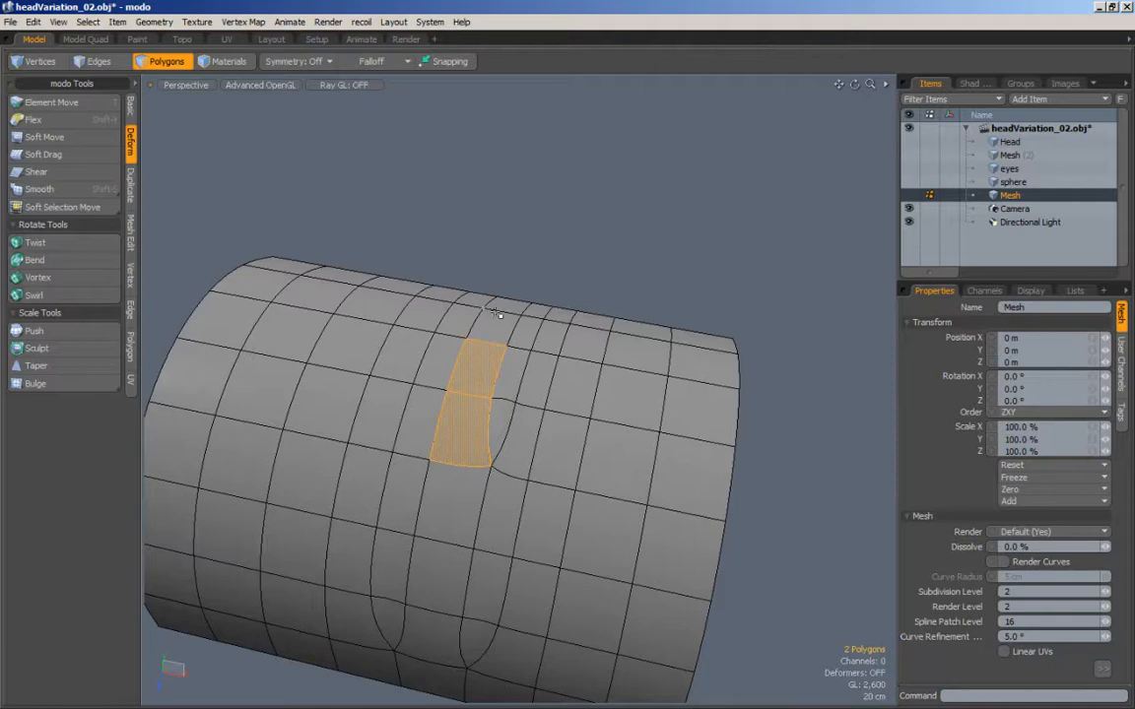
pyautogui.moveTo(522, 286)
pyautogui.keyDown('alt'); pyautogui.mouseDown()
pyautogui.moveTo(516, 212)
pyautogui.moveTo(471, 399)
pyautogui.moveTo(570, 426)
pyautogui.moveTo(557, 386)
pyautogui.mouseUp(); pyautogui.keyUp('alt')
pyautogui.hotkey('alt', 'c')
pyautogui.moveTo(497, 386); pyautogui.dragTo(560, 385)
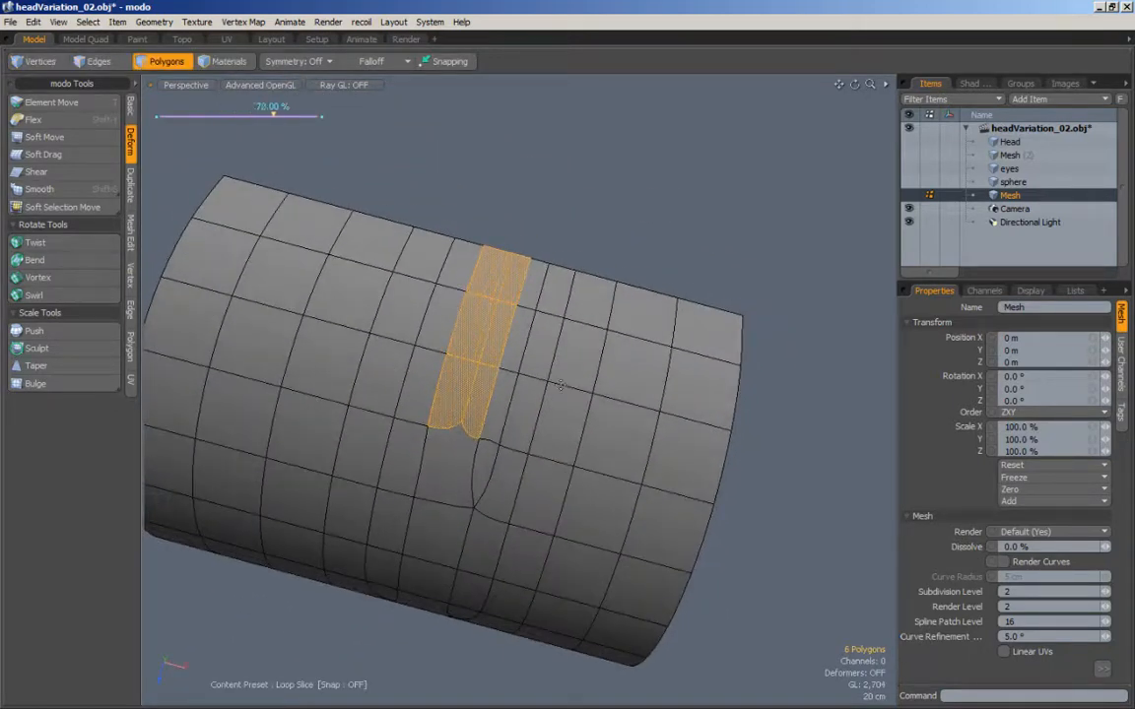
pyautogui.press('Escape')
pyautogui.press('Escape')
# Step: Loop-slice the upper three polygons of the narrow strip on the right-hand side of the shortest cut
pyautogui.moveTo(560, 278); pyautogui.dragTo(531, 426)
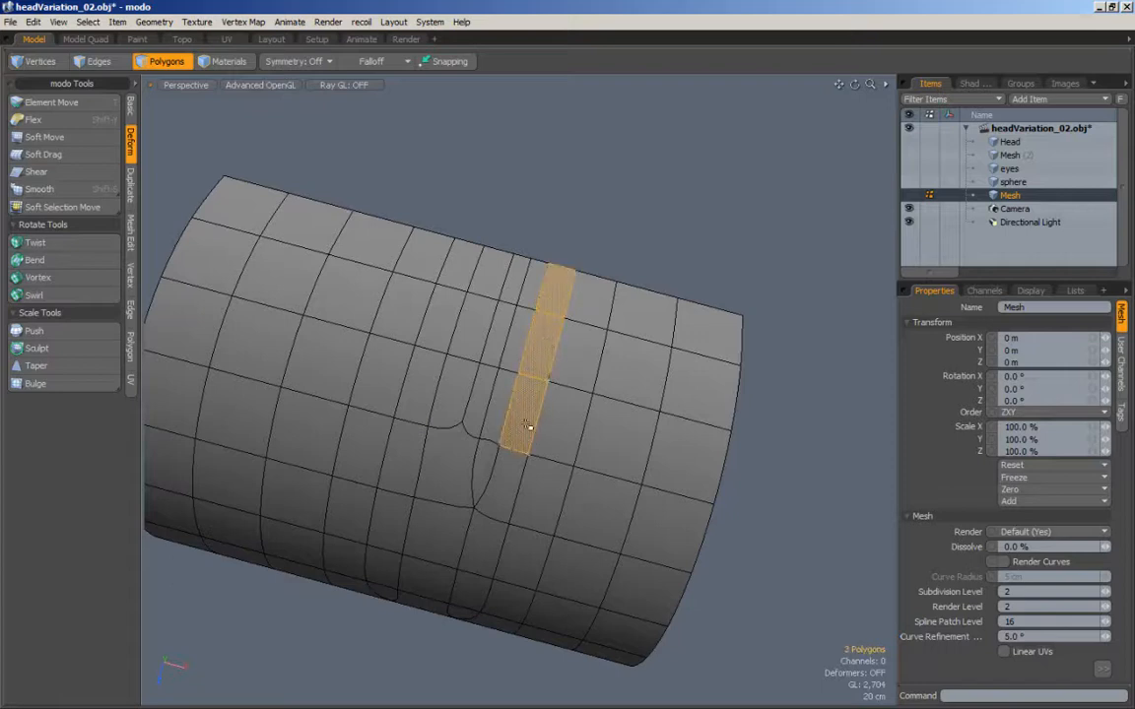
pyautogui.hotkey('alt', 'c')
pyautogui.moveTo(605, 258); pyautogui.dragTo(647, 252)
pyautogui.press('Escape')
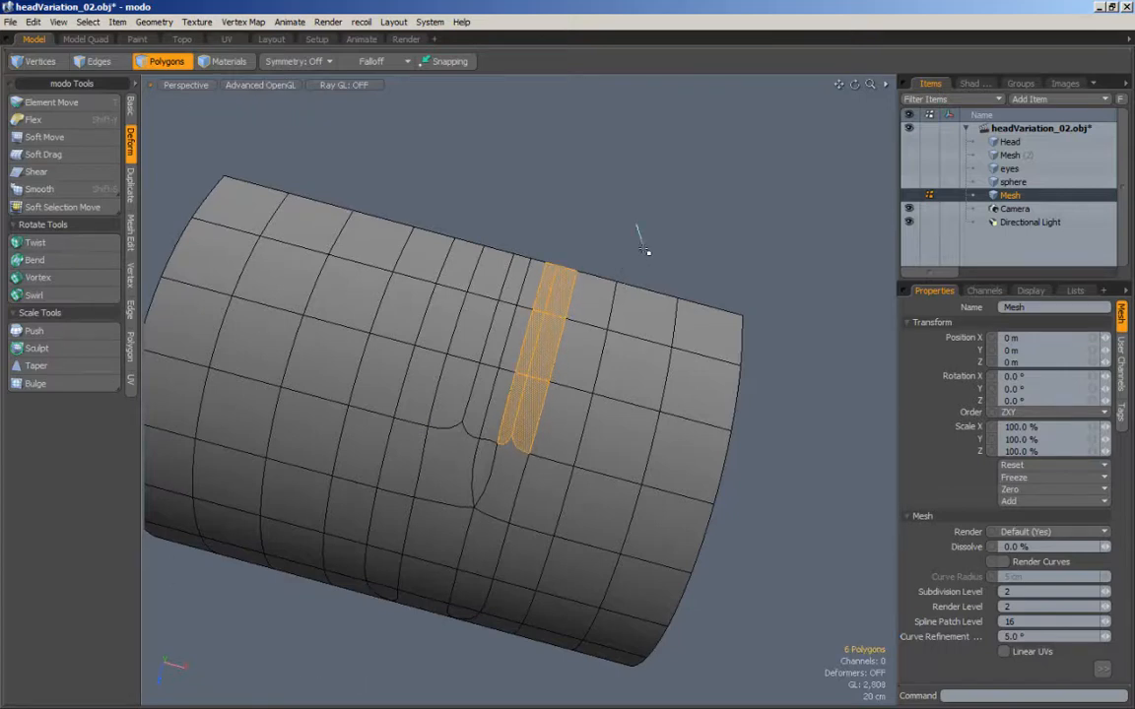
# Step: Loop-slice the upper four polygons of the next wider strip to the right at 30%
pyautogui.moveTo(597, 288)
pyautogui.mouseDown()
pyautogui.moveTo(590, 349)
pyautogui.moveTo(542, 492)
pyautogui.mouseUp()
pyautogui.hotkey('alt', 'c')
pyautogui.click(654, 295)
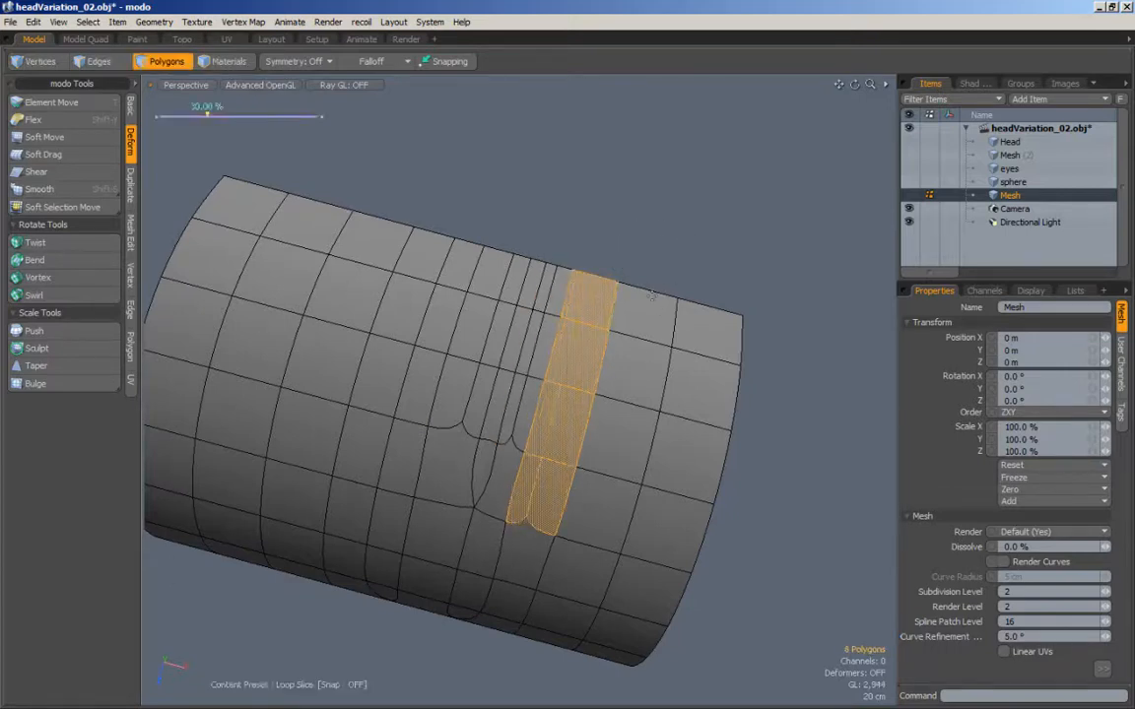
pyautogui.press('Escape')
pyautogui.press('Escape')
# Step: Edge-slice the two shorter new cuts' ends to the existing triangle's tip, and the longer cut's end to the left-hand vertex one row below
pyautogui.keyDown('alt'); pyautogui.keyDown('shift'); pyautogui.moveTo(589, 365); pyautogui.dragTo(615, 307); pyautogui.keyUp('shift'); pyautogui.keyUp('alt')
pyautogui.press('c')
pyautogui.click(552, 385)
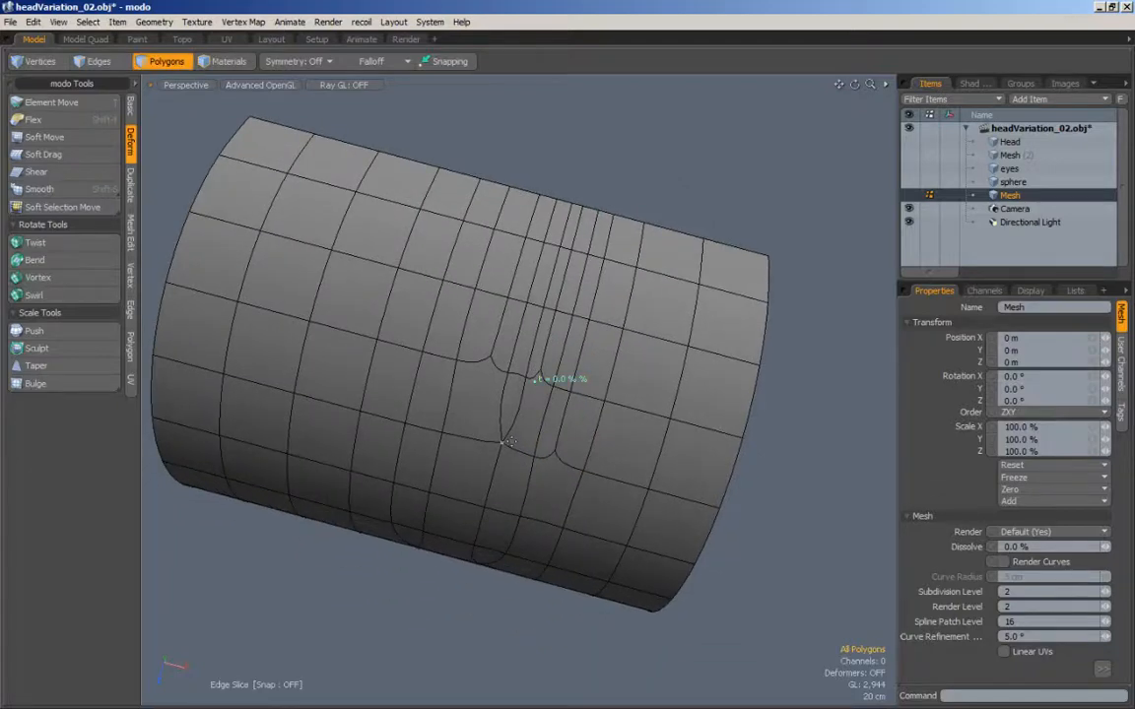
pyautogui.click(509, 442)
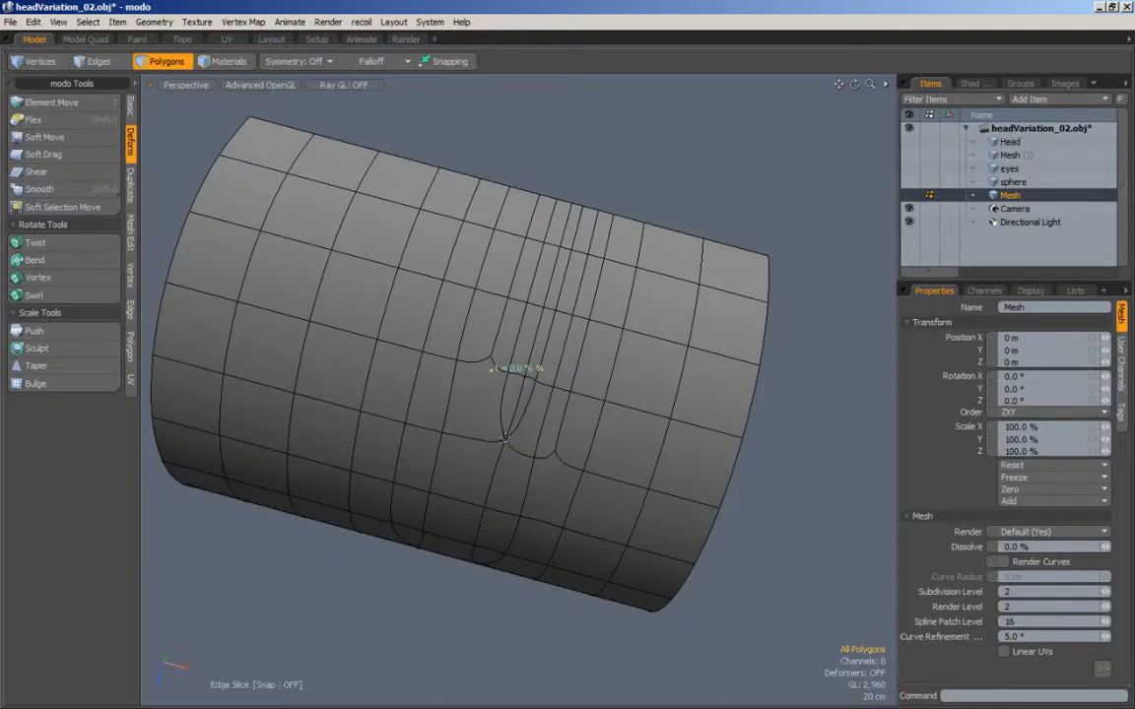
pyautogui.click(553, 453)
pyautogui.click(520, 513)
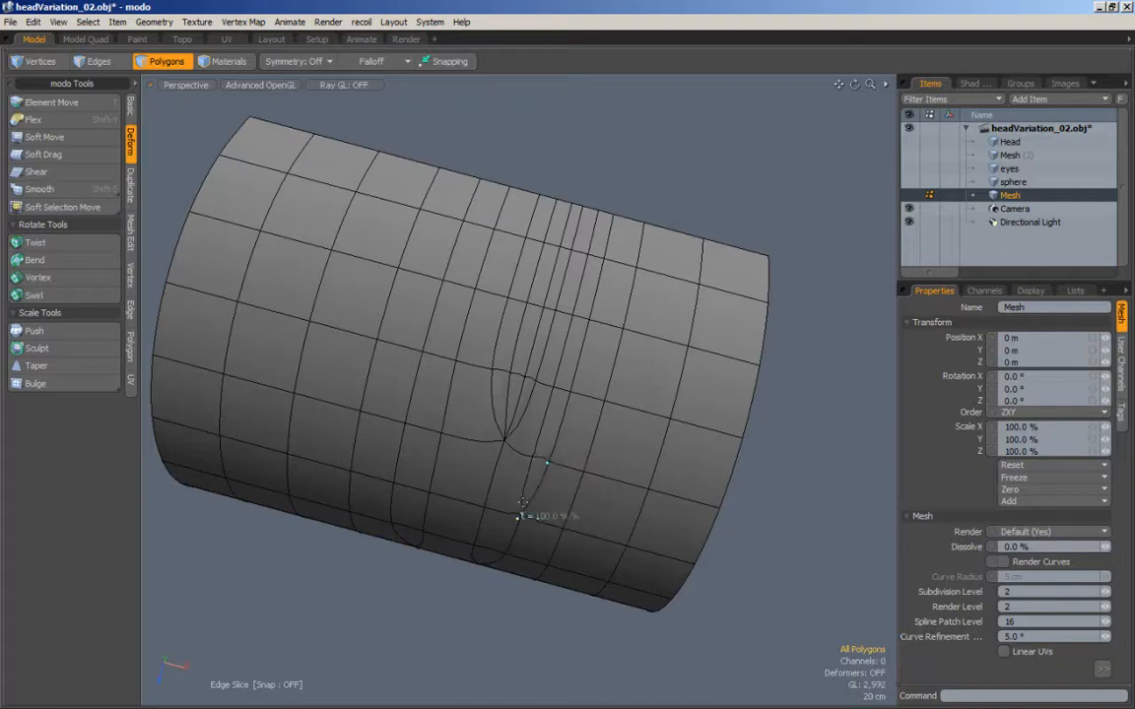
pyautogui.press('space')
# Step: Examine the arch's shading around the new triangles from several angles, with the wireframe hidden and shown
pyautogui.moveTo(635, 145); pyautogui.dragTo(667, 208)
pyautogui.keyDown('alt'); pyautogui.moveTo(646, 258); pyautogui.dragTo(562, 236); pyautogui.keyUp('alt')
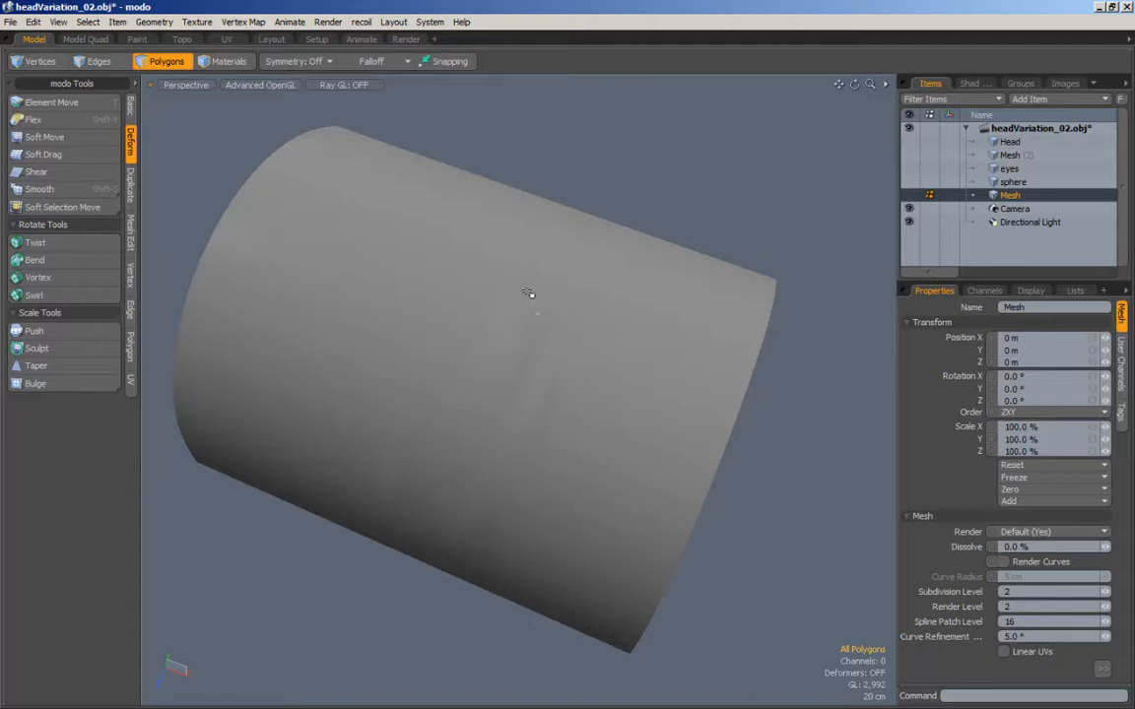
pyautogui.keyDown('alt'); pyautogui.moveTo(525, 383); pyautogui.dragTo(502, 444); pyautogui.keyUp('alt')
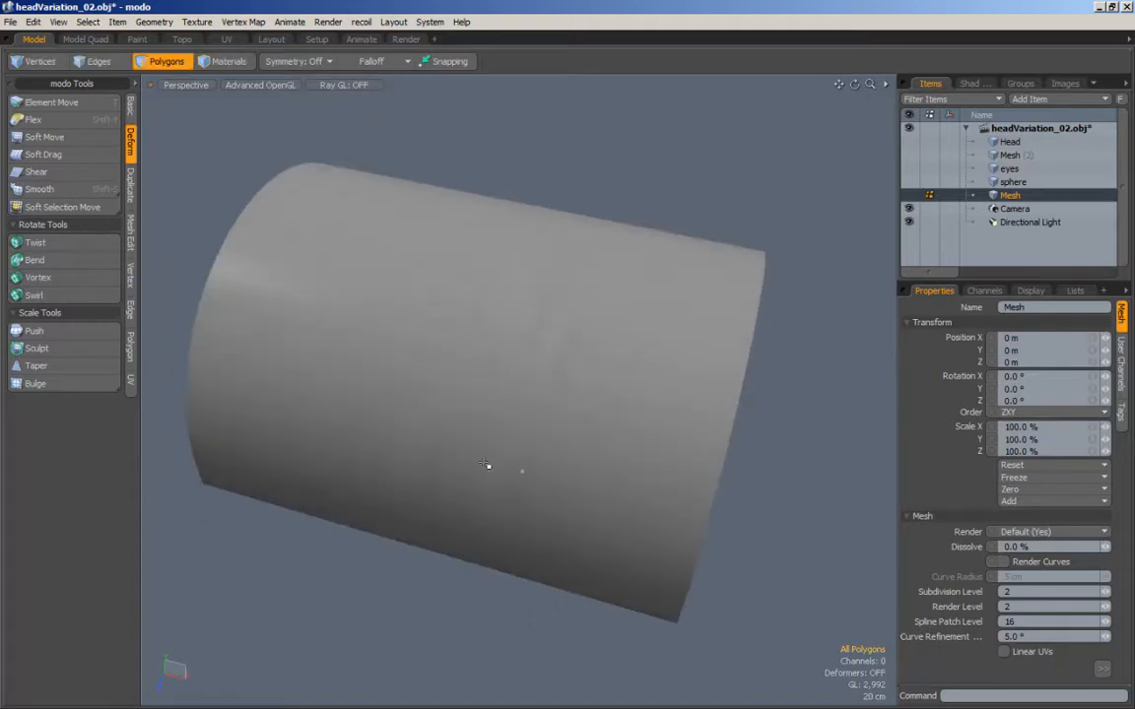
pyautogui.keyDown('alt'); pyautogui.moveTo(570, 218); pyautogui.dragTo(547, 216); pyautogui.keyUp('alt')
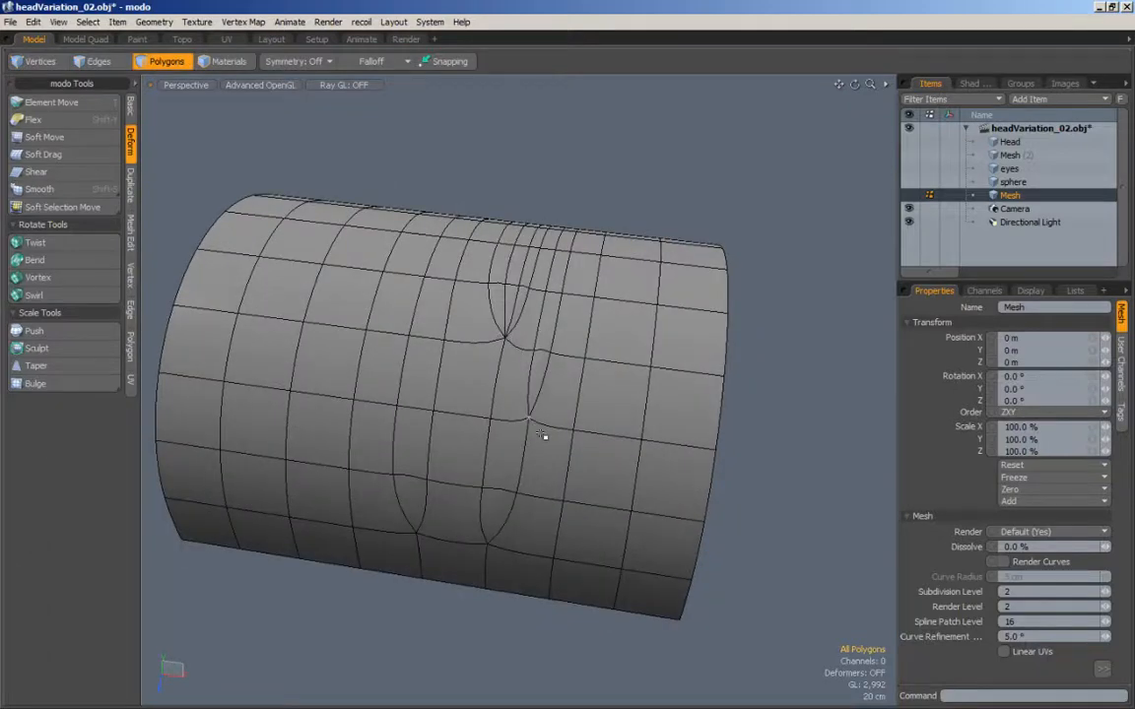
pyautogui.moveTo(494, 379)
pyautogui.keyDown('alt'); pyautogui.mouseDown()
pyautogui.moveTo(427, 335)
pyautogui.moveTo(579, 381)
pyautogui.moveTo(455, 365)
pyautogui.moveTo(508, 366)
pyautogui.mouseUp(); pyautogui.keyUp('alt')
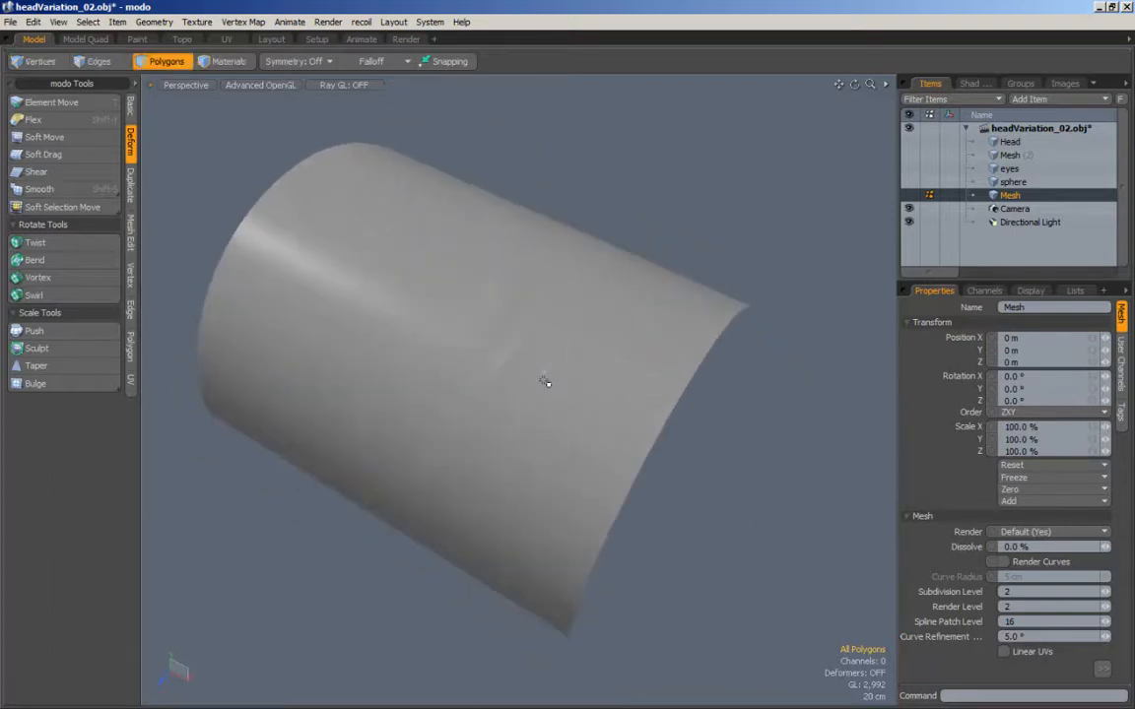
pyautogui.keyDown('alt'); pyautogui.moveTo(658, 324); pyautogui.dragTo(660, 151); pyautogui.keyUp('alt')
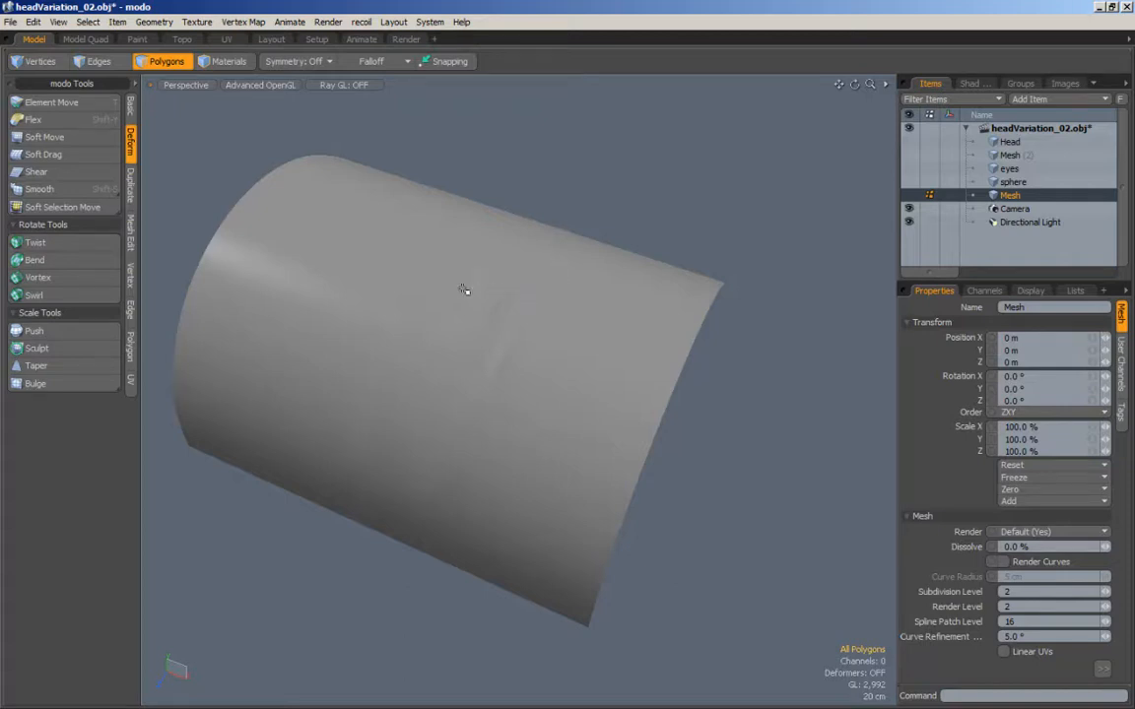
# Step: Try a loop slice along the row of polygons from the upper triangle's tip to the arch's right-hand edge and check the shading
pyautogui.hotkey('ctrl', '3')
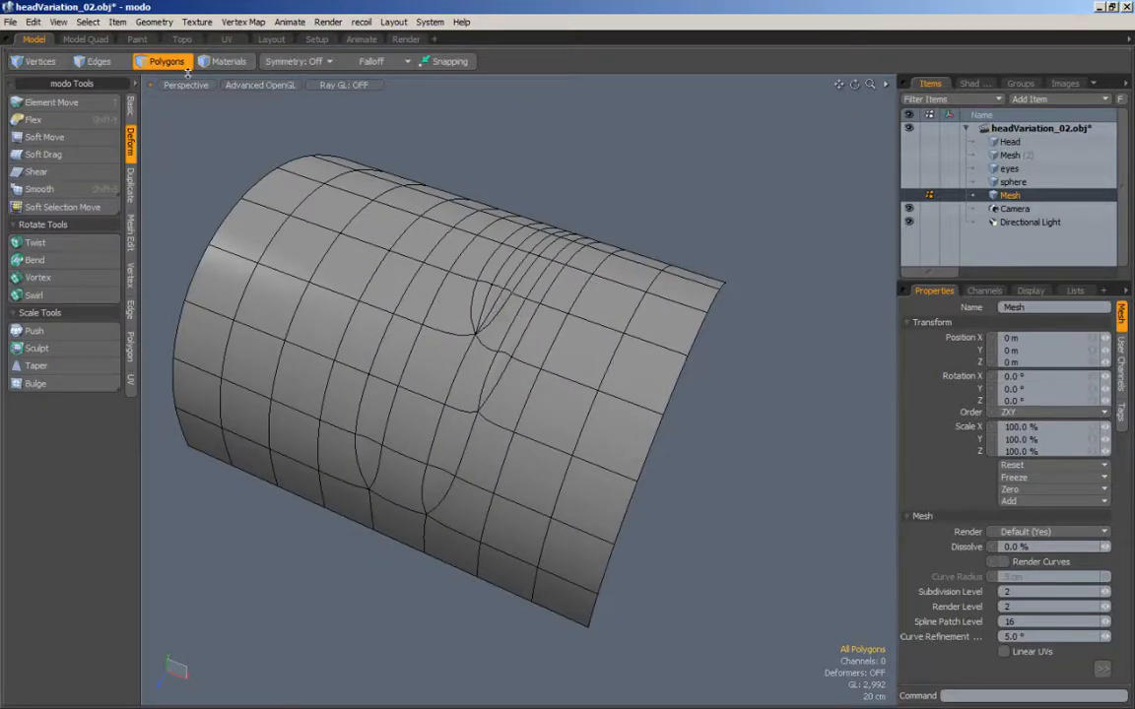
pyautogui.click(97, 61)
pyautogui.moveTo(505, 309)
pyautogui.mouseDown()
pyautogui.moveTo(517, 330)
pyautogui.moveTo(682, 396)
pyautogui.mouseUp()
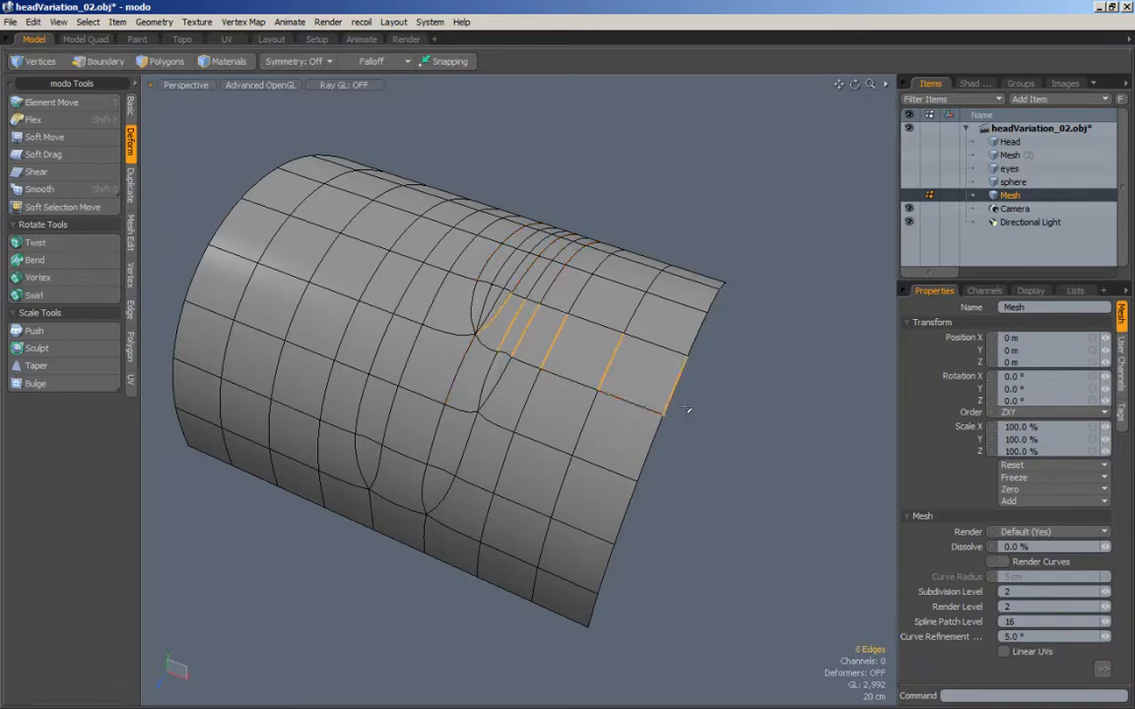
pyautogui.hotkey('alt', 'c')
pyautogui.moveTo(519, 325); pyautogui.dragTo(466, 333)
pyautogui.scroll(4, 535, 325)
pyautogui.scroll(-4, 368, 323)
pyautogui.keyDown('alt'); pyautogui.moveTo(367, 323); pyautogui.dragTo(501, 367); pyautogui.keyUp('alt')
pyautogui.press('q')
pyautogui.scroll(-3, 492, 322)
pyautogui.hotkey('ctrl', 'z')
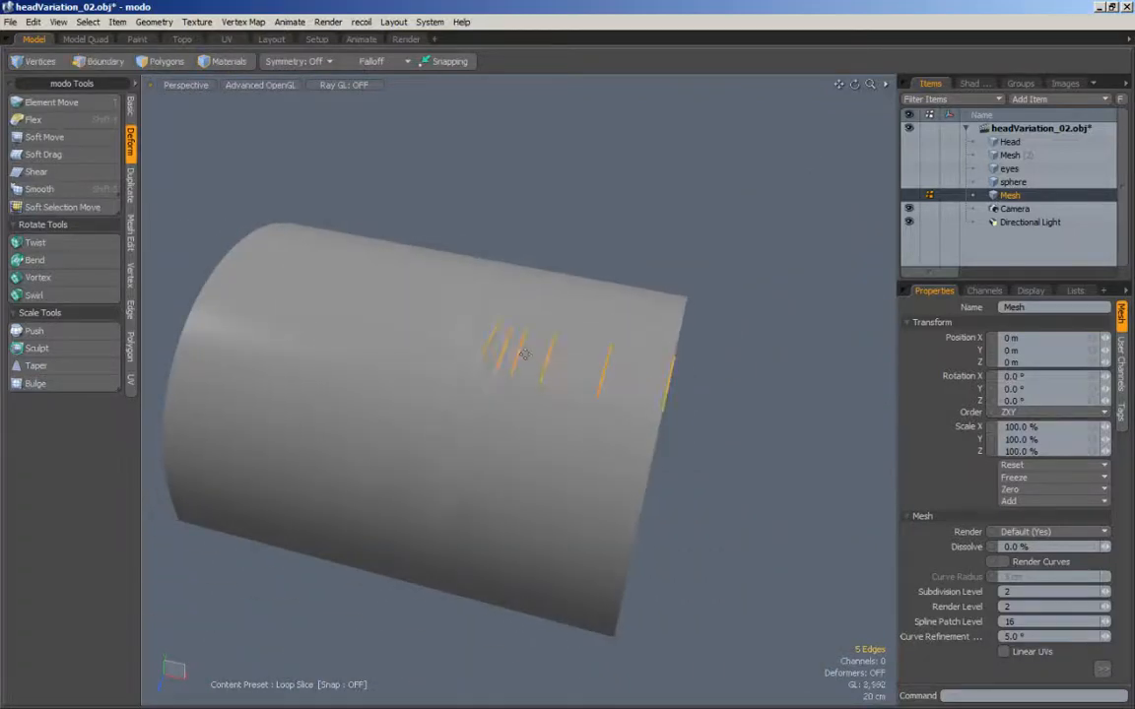
pyautogui.click(580, 175)
pyautogui.hotkey('alt', 'w')
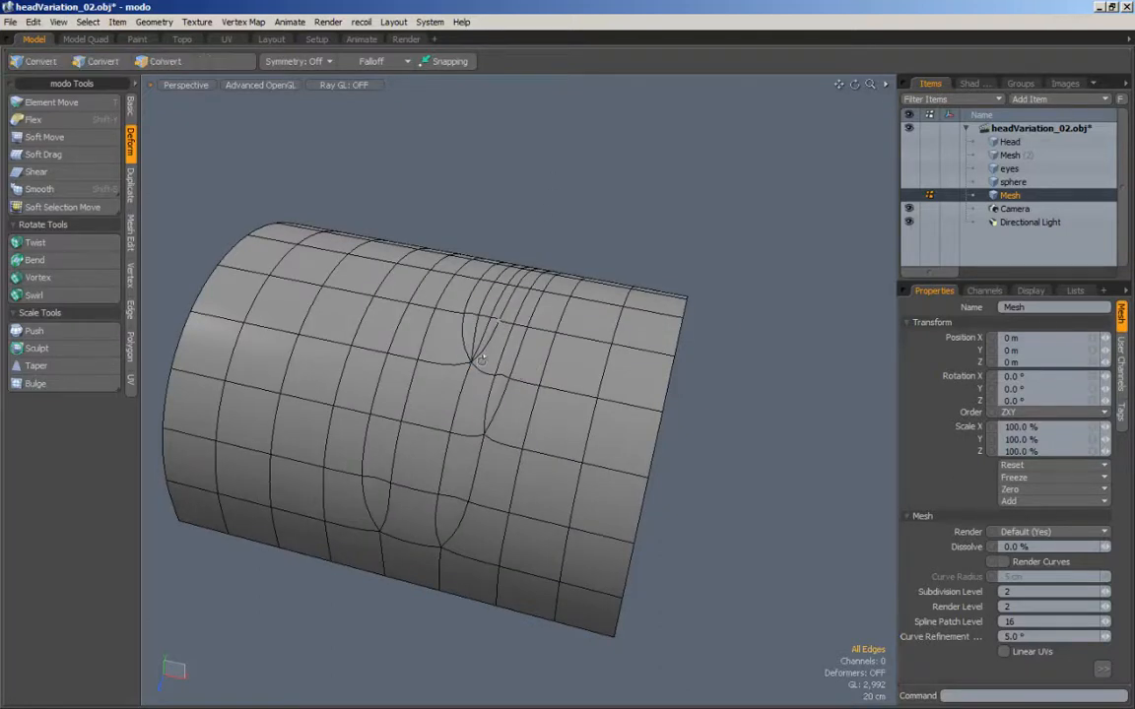
# Step: Delete the slanted edge that forms the right side of the single triangle one row below the upper triangles
pyautogui.moveTo(509, 434)
pyautogui.keyDown('alt'); pyautogui.mouseDown()
pyautogui.moveTo(526, 389)
pyautogui.moveTo(514, 418)
pyautogui.mouseUp(); pyautogui.keyUp('alt')
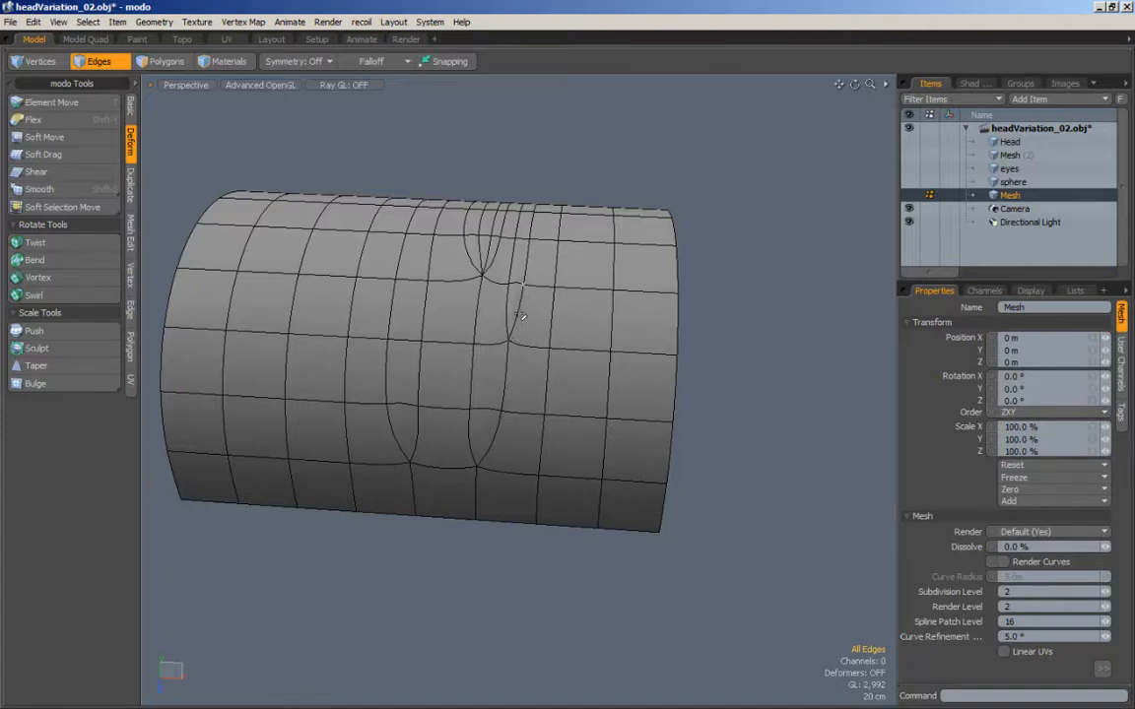
pyautogui.press('1')
pyautogui.rightClick(521, 316)
pyautogui.click(532, 234)
pyautogui.press('2')
pyautogui.click(519, 306)
pyautogui.press('BackSpace')
pyautogui.moveTo(577, 139); pyautogui.dragTo(610, 189)
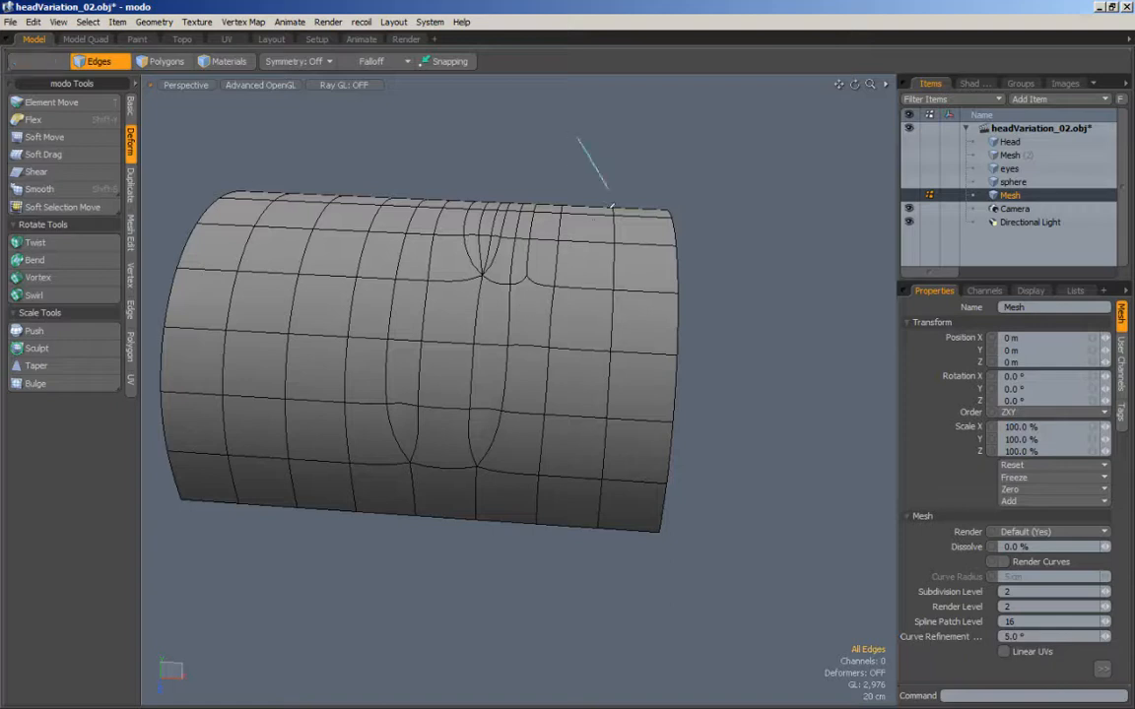
# Step: Loop-slice the lowest three polygons of the strip running from below the removed edge to the arch's lower border
pyautogui.moveTo(522, 328)
pyautogui.mouseDown()
pyautogui.moveTo(528, 375)
pyautogui.moveTo(505, 513)
pyautogui.mouseUp()
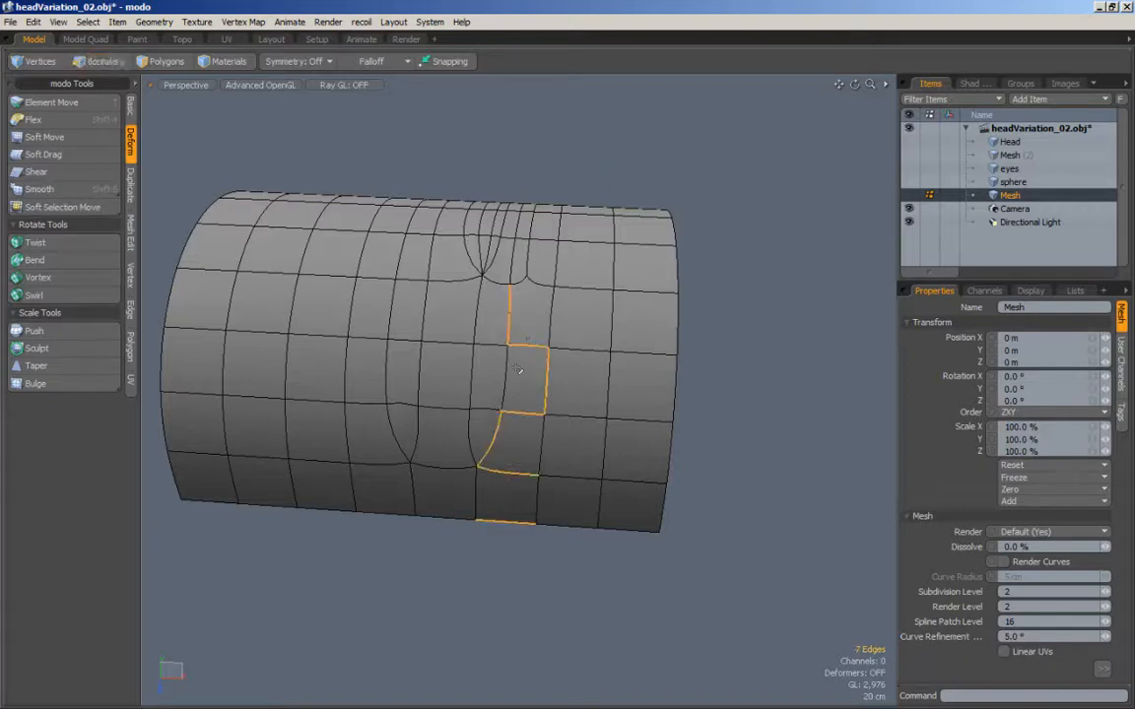
pyautogui.keyDown('ctrl'); pyautogui.click(508, 313); pyautogui.keyUp('ctrl')
pyautogui.keyDown('ctrl'); pyautogui.click(546, 374); pyautogui.keyUp('ctrl')
pyautogui.keyDown('ctrl'); pyautogui.click(488, 445); pyautogui.keyUp('ctrl')
pyautogui.hotkey('alt', 'c')
pyautogui.moveTo(717, 380); pyautogui.dragTo(756, 368)
pyautogui.press('space')
pyautogui.moveTo(754, 292); pyautogui.dragTo(759, 391)
# Step: Edge-slice the new cut's upper end to the open end of the partial cut above it
pyautogui.press('c')
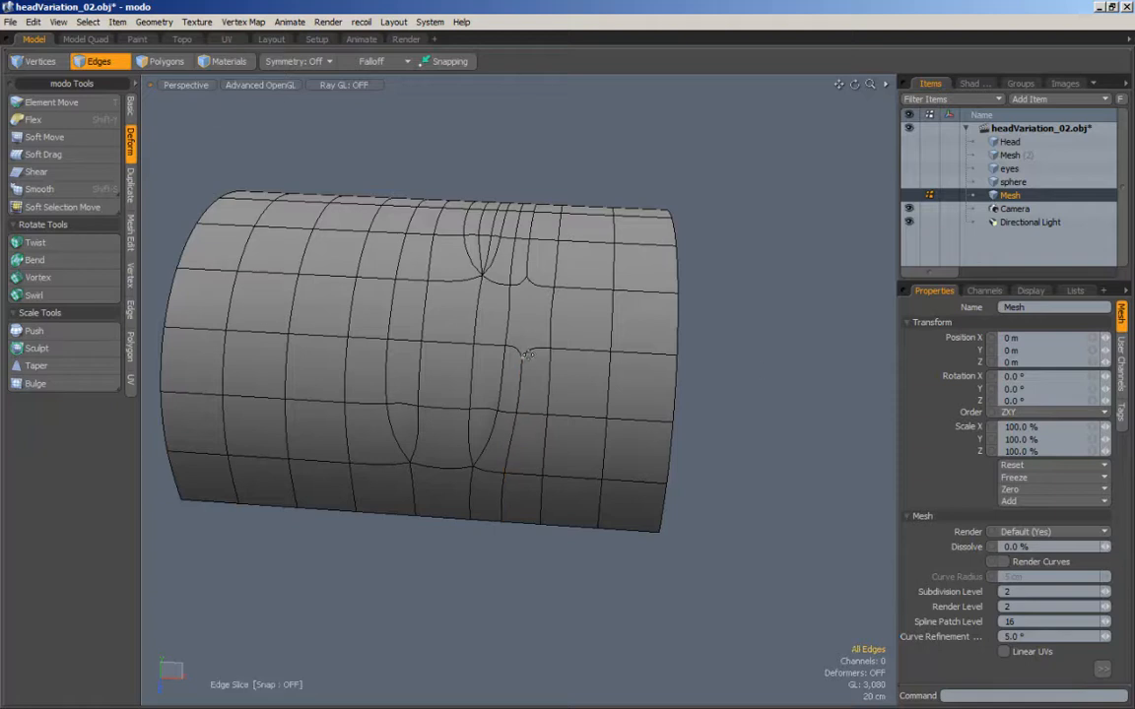
pyautogui.click(525, 354)
pyautogui.click(528, 278)
pyautogui.press('space')
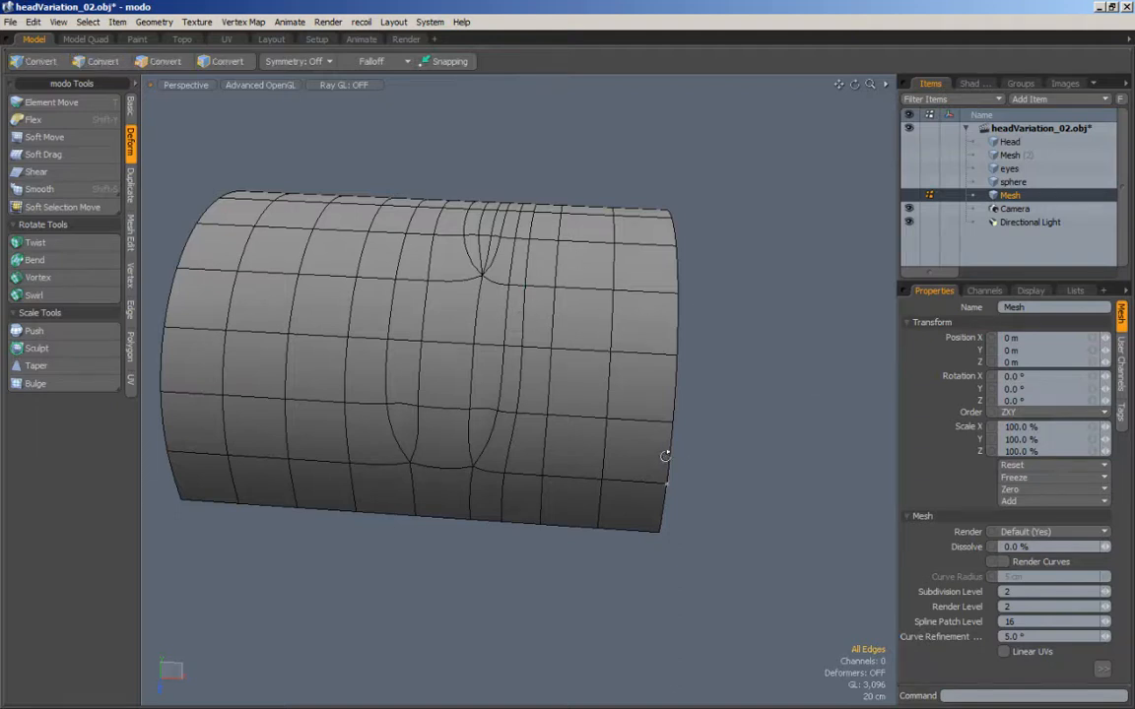
# Step: Loop-slice the bottom-row polygon on the right-hand side of the right lower triangle's tip at 40%
pyautogui.keyDown('alt'); pyautogui.keyDown('shift'); pyautogui.moveTo(665, 459); pyautogui.dragTo(682, 444); pyautogui.keyUp('shift'); pyautogui.keyUp('alt')
pyautogui.moveTo(502, 459)
pyautogui.mouseDown()
pyautogui.moveTo(505, 502)
pyautogui.moveTo(549, 463)
pyautogui.mouseUp()
pyautogui.hotkey('alt', 'c')
pyautogui.click(548, 463)
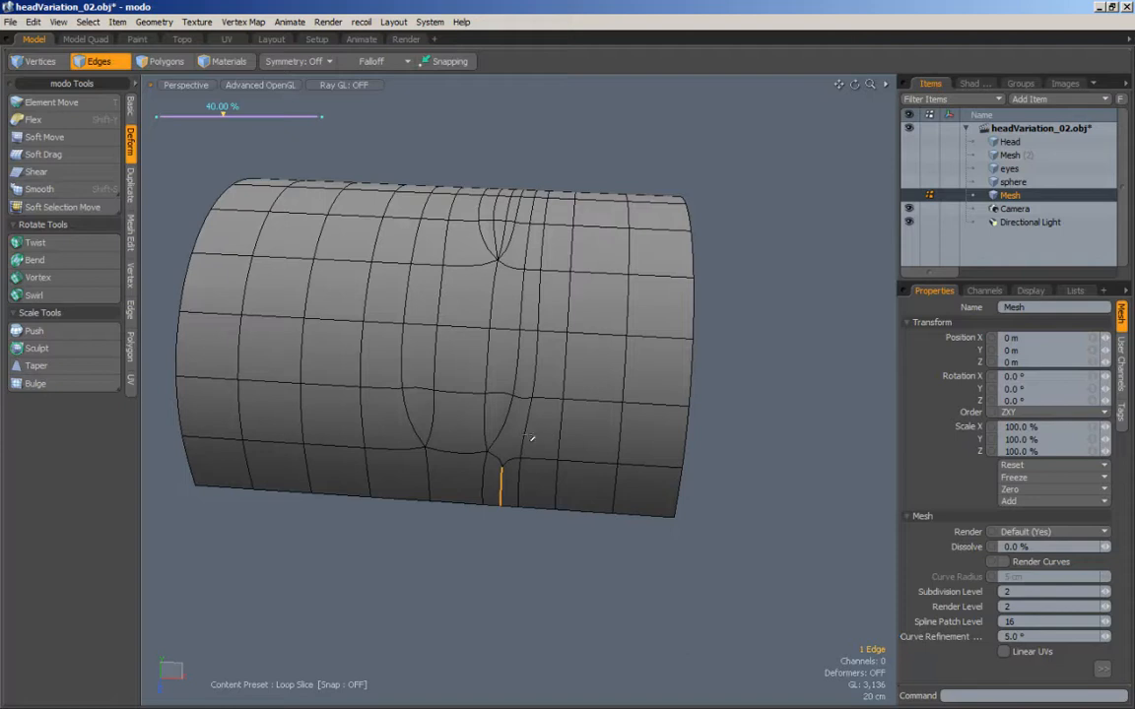
pyautogui.press('Escape')
pyautogui.press('Escape')
# Step: Edge-slice that cut's upper end to the right lower triangle's right base vertex and delete the triangle's old slanted edge
pyautogui.press('c')
pyautogui.click(501, 460)
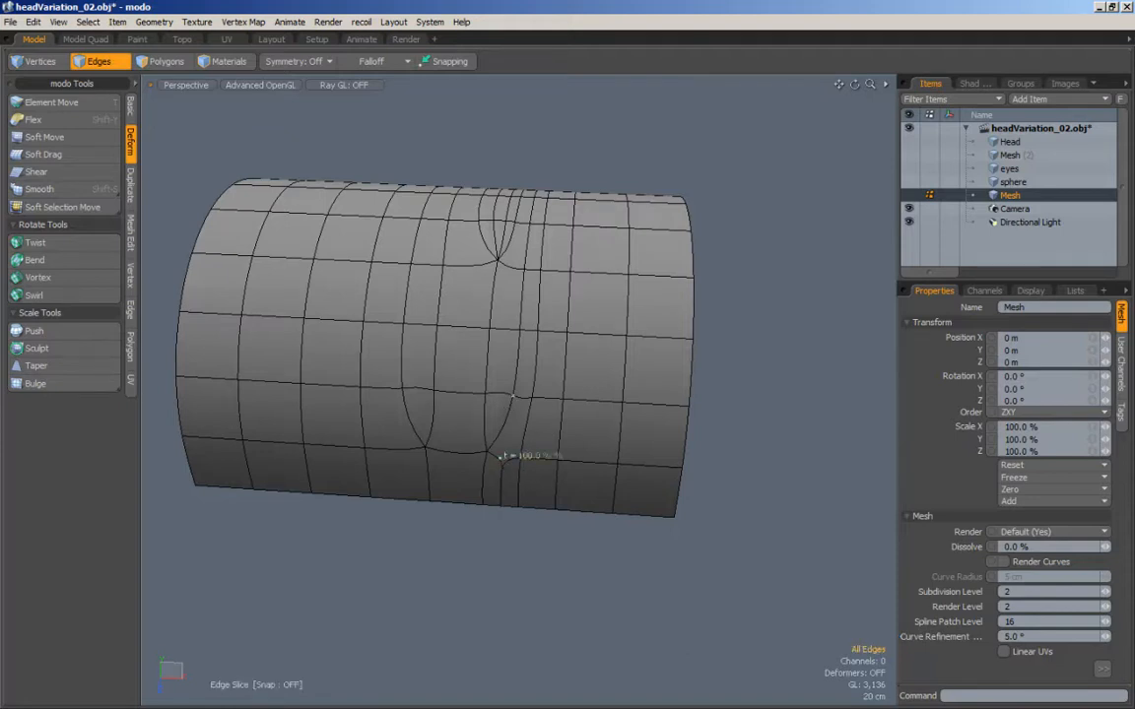
pyautogui.press('Escape')
pyautogui.moveTo(748, 328); pyautogui.dragTo(780, 404, button='right')
pyautogui.keyDown('alt'); pyautogui.keyDown('shift'); pyautogui.moveTo(780, 405); pyautogui.dragTo(806, 401); pyautogui.keyUp('shift'); pyautogui.keyUp('alt')
pyautogui.click(529, 425)
pyautogui.press('BackSpace')
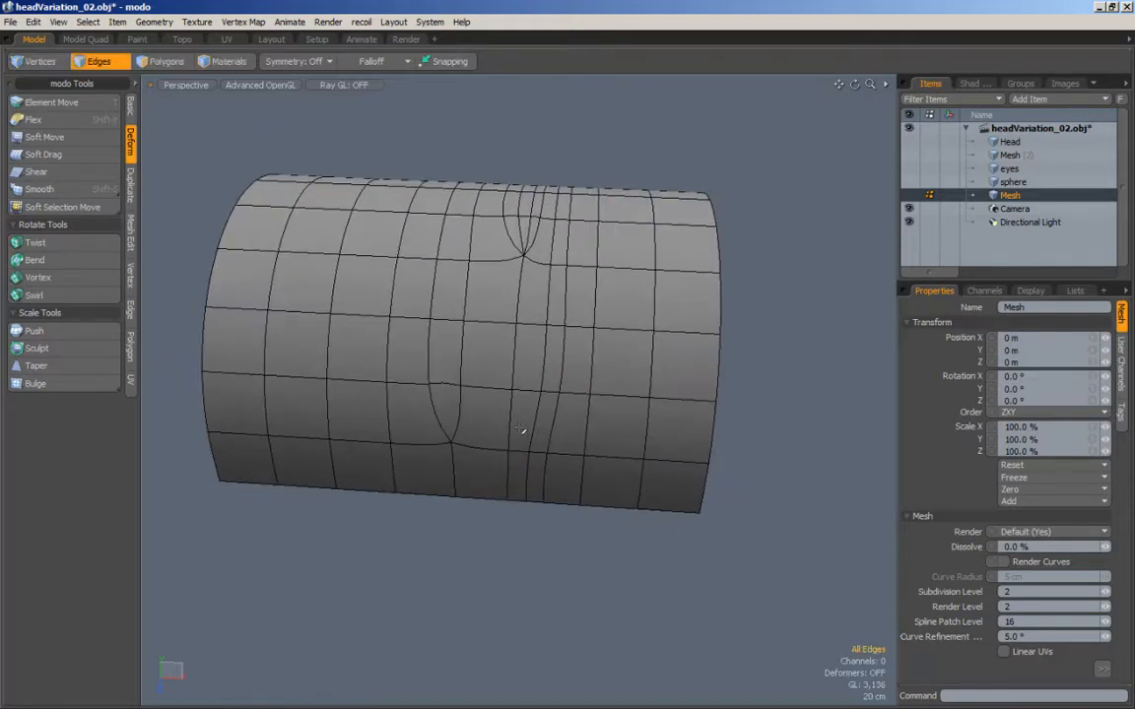
# Step: Loop-slice the bottom-row polygon on the left-hand side of the remaining lower triangle's tip
pyautogui.moveTo(437, 434)
pyautogui.keyDown('alt'); pyautogui.keyDown('shift'); pyautogui.mouseDown()
pyautogui.moveTo(473, 435)
pyautogui.moveTo(461, 490)
pyautogui.mouseUp(); pyautogui.keyUp('shift'); pyautogui.keyUp('alt')
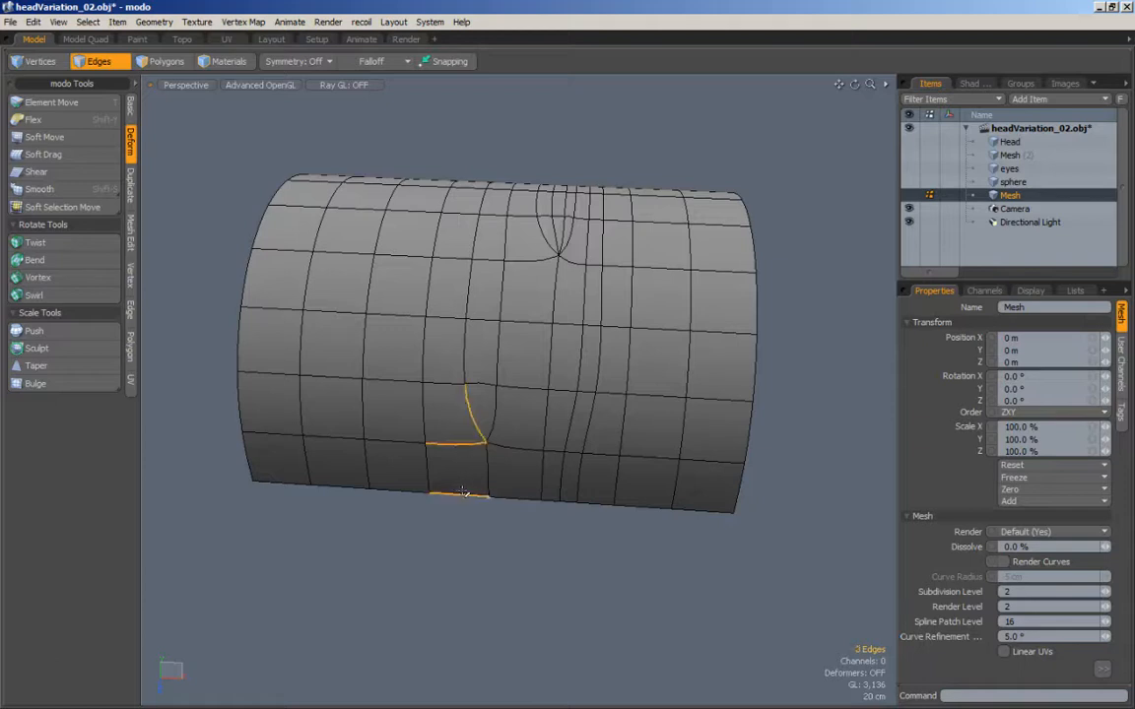
pyautogui.keyDown('ctrl'); pyautogui.click(482, 424); pyautogui.keyUp('ctrl')
pyautogui.hotkey('alt', 'c')
pyautogui.click(498, 449)
pyautogui.moveTo(498, 448); pyautogui.dragTo(506, 444)
pyautogui.press('q')
pyautogui.moveTo(514, 389); pyautogui.dragTo(521, 426, button='right')
# Step: Edge-slice the new cut's end to the lower triangle's left base vertex and delete the triangle's slanted left edge
pyautogui.press('c')
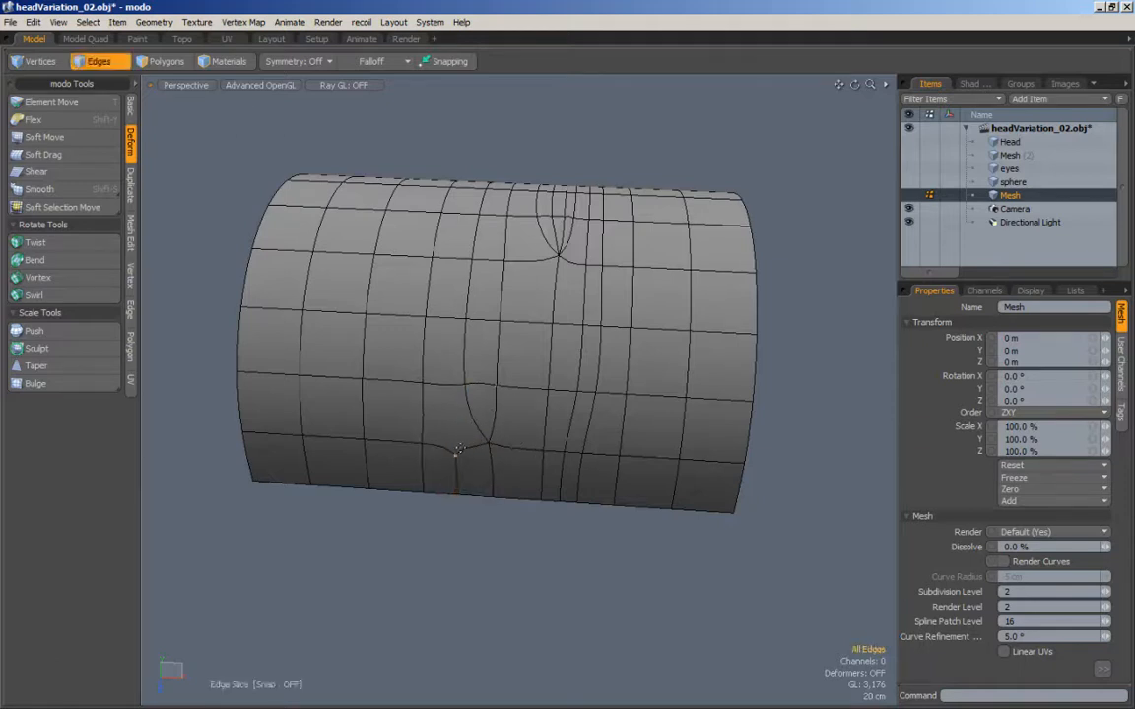
pyautogui.click(456, 448)
pyautogui.click(465, 388)
pyautogui.press('q')
pyautogui.click(476, 415)
pyautogui.press('Delete')
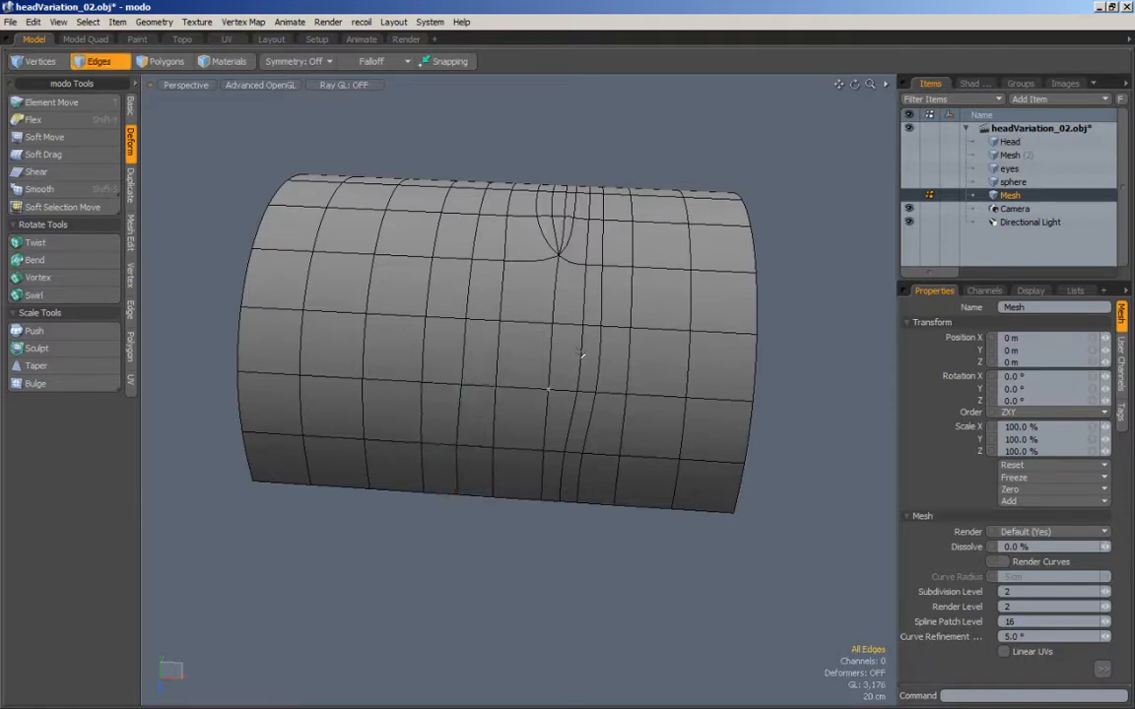
# Step: Loop-slice the four polygons of the strip running from the left of the upper triangles' tip down to the arch's lower border
pyautogui.moveTo(841, 245); pyautogui.dragTo(825, 365, button='right')
pyautogui.keyDown('alt'); pyautogui.keyDown('shift'); pyautogui.moveTo(586, 419); pyautogui.dragTo(556, 419); pyautogui.keyUp('shift'); pyautogui.keyUp('alt')
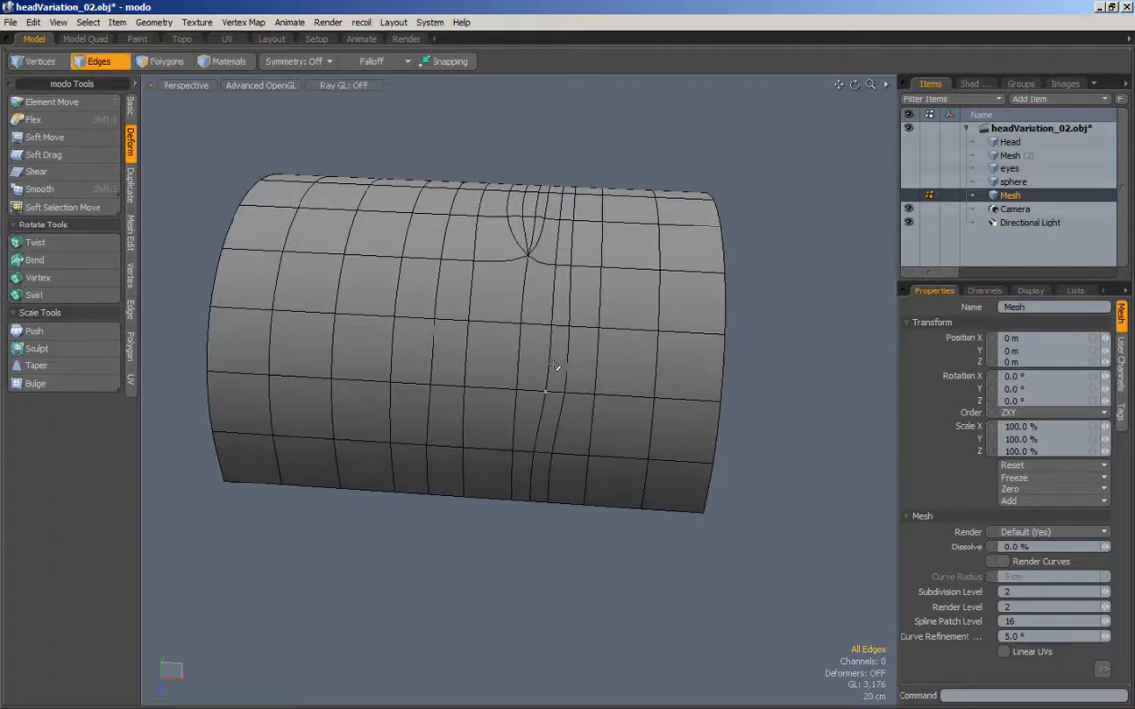
pyautogui.moveTo(603, 544)
pyautogui.keyDown('alt'); pyautogui.mouseDown()
pyautogui.moveTo(543, 440)
pyautogui.moveTo(517, 481)
pyautogui.moveTo(559, 307)
pyautogui.moveTo(598, 324)
pyautogui.moveTo(572, 271)
pyautogui.moveTo(611, 281)
pyautogui.moveTo(598, 274)
pyautogui.moveTo(583, 326)
pyautogui.moveTo(571, 286)
pyautogui.moveTo(537, 489)
pyautogui.moveTo(469, 499)
pyautogui.moveTo(471, 325)
pyautogui.mouseUp(); pyautogui.keyUp('alt')
pyautogui.keyDown('alt'); pyautogui.moveTo(443, 406); pyautogui.dragTo(532, 332); pyautogui.keyUp('alt')
pyautogui.scroll(-2, 535, 331)
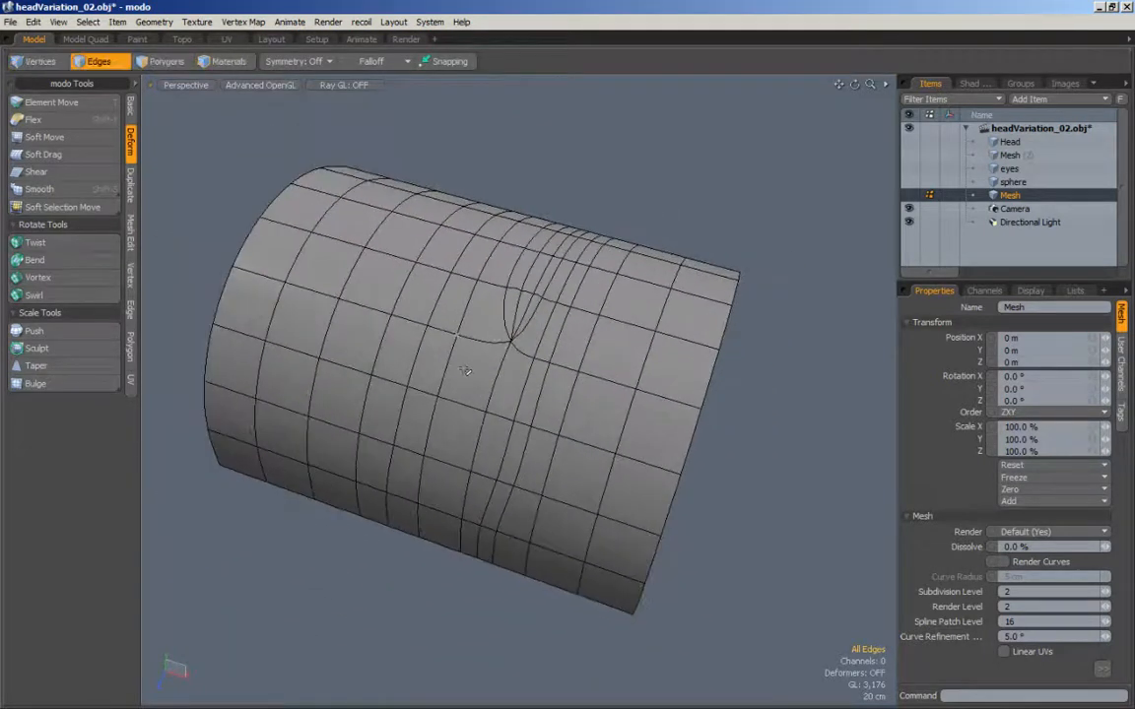
pyautogui.moveTo(456, 401)
pyautogui.keyDown('alt'); pyautogui.mouseDown()
pyautogui.moveTo(483, 341)
pyautogui.moveTo(456, 582)
pyautogui.moveTo(430, 564)
pyautogui.mouseUp(); pyautogui.keyUp('alt')
pyautogui.click(482, 345)
pyautogui.keyDown('ctrl'); pyautogui.click(455, 447); pyautogui.keyUp('ctrl')
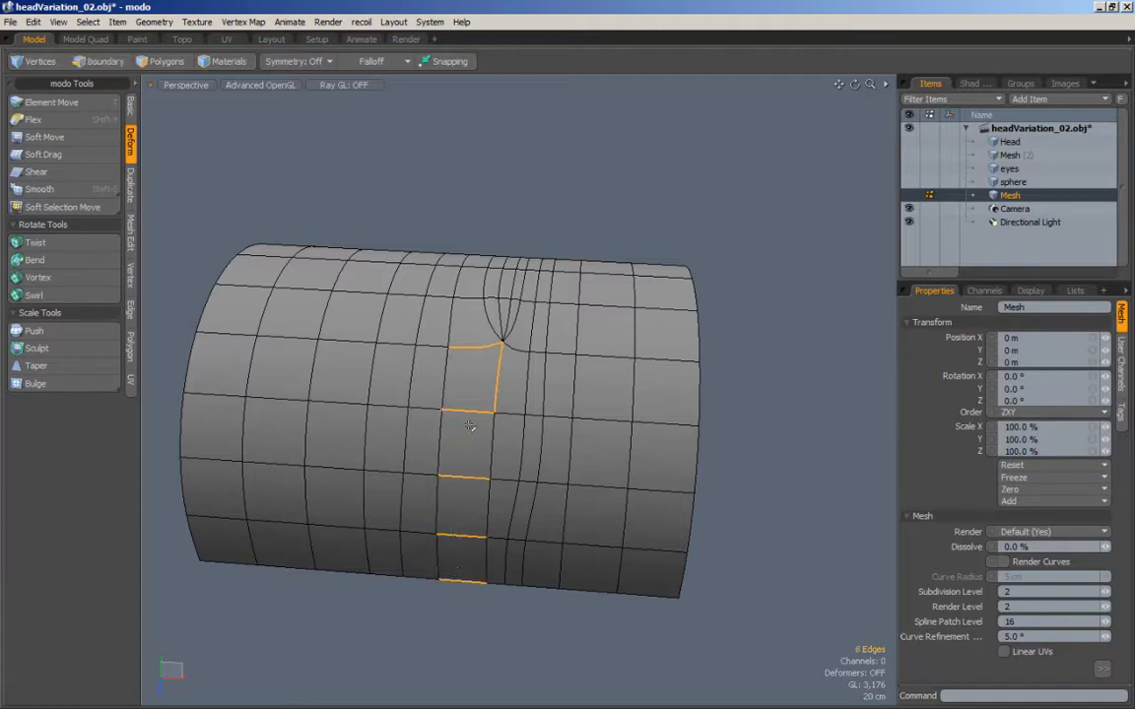
pyautogui.keyDown('ctrl'); pyautogui.click(499, 381); pyautogui.keyUp('ctrl')
pyautogui.hotkey('alt', 'c')
pyautogui.click(558, 366)
pyautogui.moveTo(557, 365); pyautogui.dragTo(577, 366)
pyautogui.press('Escape')
pyautogui.press('Escape')
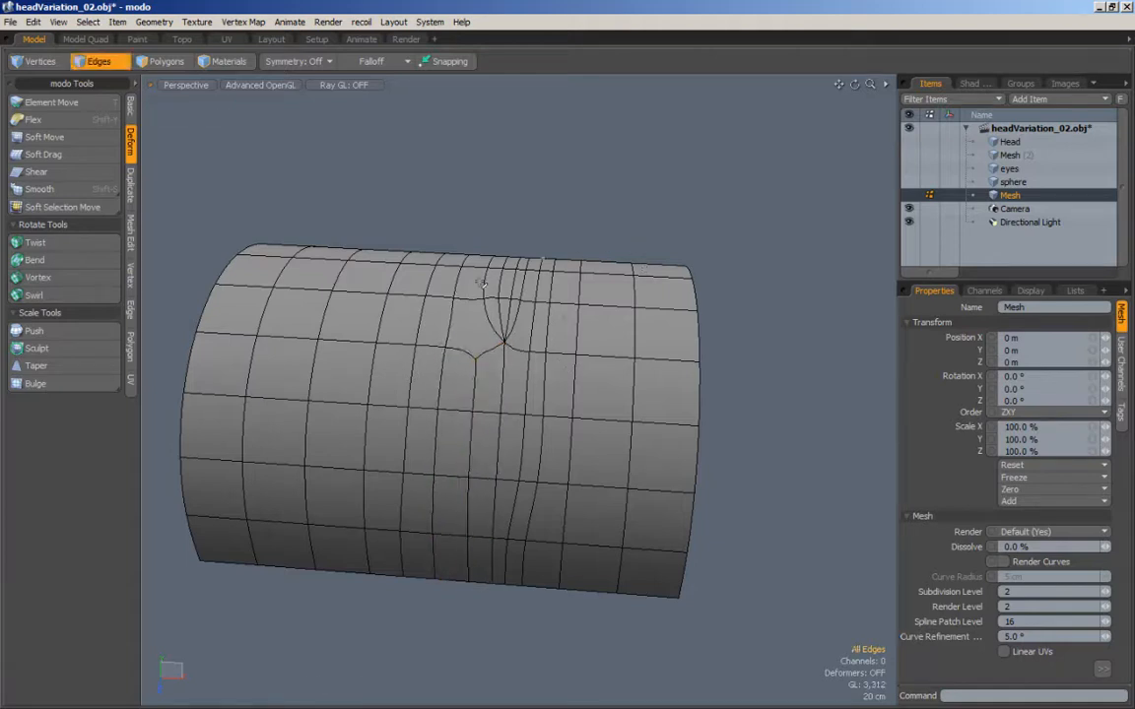
# Step: Edge-slice the new cut's upper end to the upper triangles' left base vertex, replacing their slanted left edge
pyautogui.click(479, 355)
pyautogui.press('c')
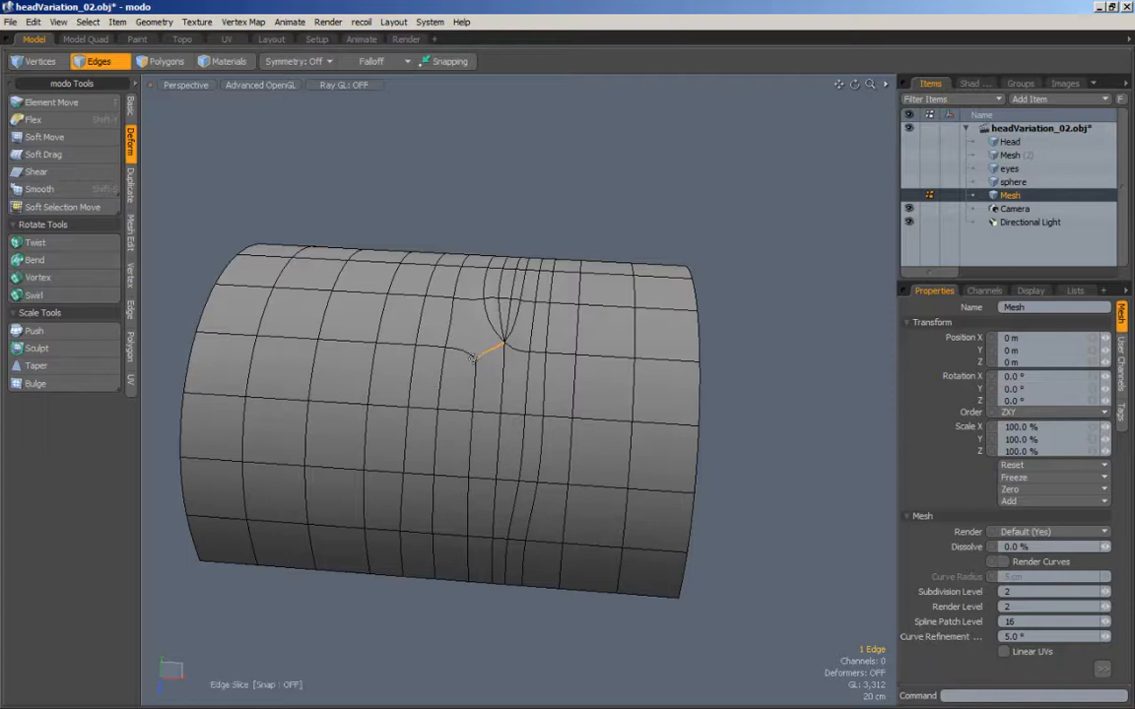
pyautogui.click(481, 356)
pyautogui.press('Escape')
pyautogui.click(529, 234)
pyautogui.press('c')
pyautogui.click(484, 298)
# Step: Delete the two remaining partial cuts that run from the arch's upper border down to the triangles' tip
pyautogui.keyDown('alt'); pyautogui.moveTo(444, 294); pyautogui.dragTo(499, 374); pyautogui.keyUp('alt')
pyautogui.doubleClick(499, 374)
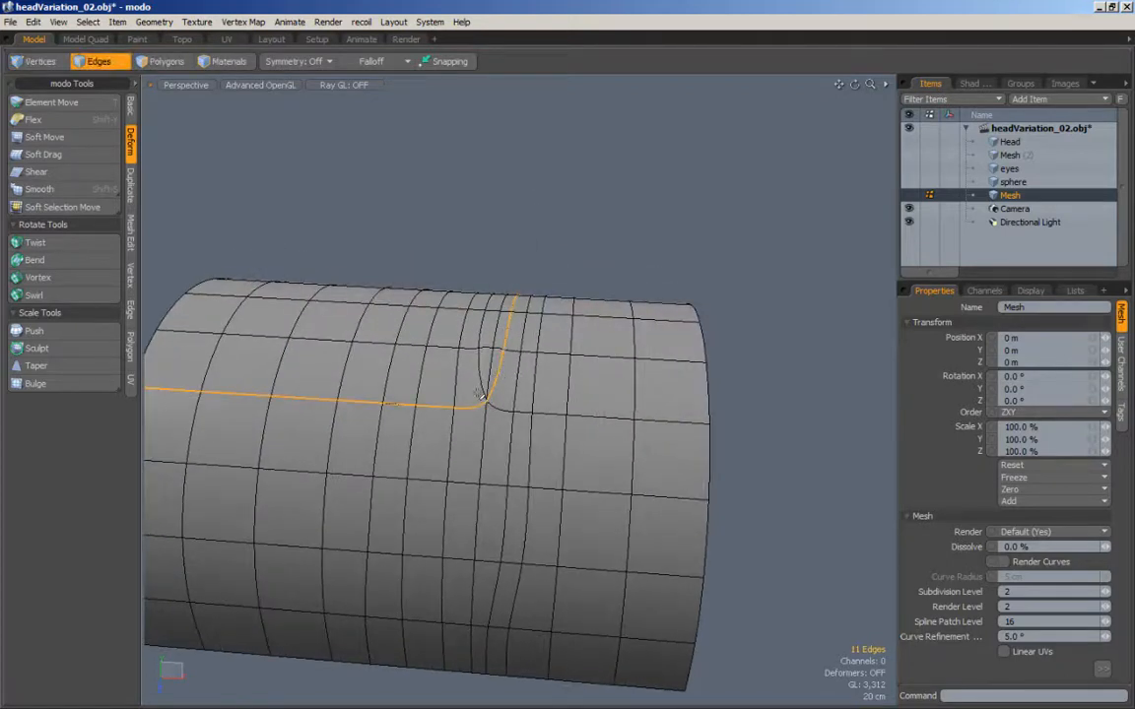
pyautogui.click(500, 372)
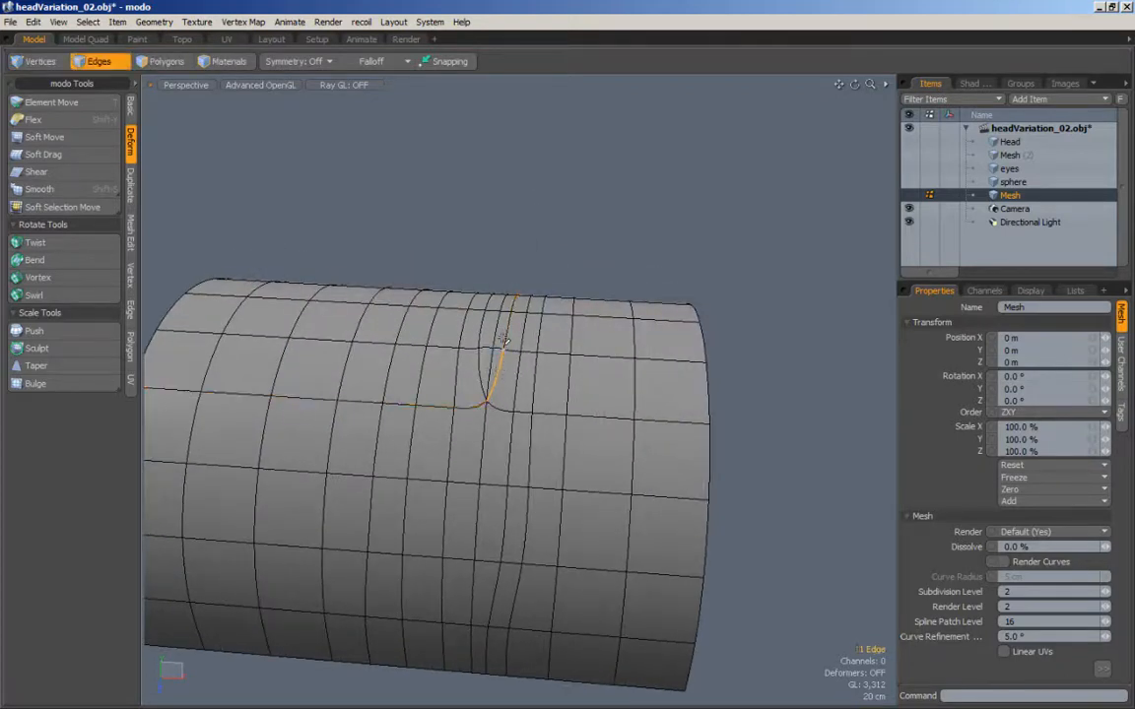
pyautogui.keyDown('alt'); pyautogui.moveTo(499, 372); pyautogui.dragTo(349, 380); pyautogui.keyUp('alt')
pyautogui.doubleClick(502, 366)
pyautogui.keyDown('ctrl'); pyautogui.moveTo(561, 413); pyautogui.dragTo(299, 433, button='right'); pyautogui.keyUp('ctrl')
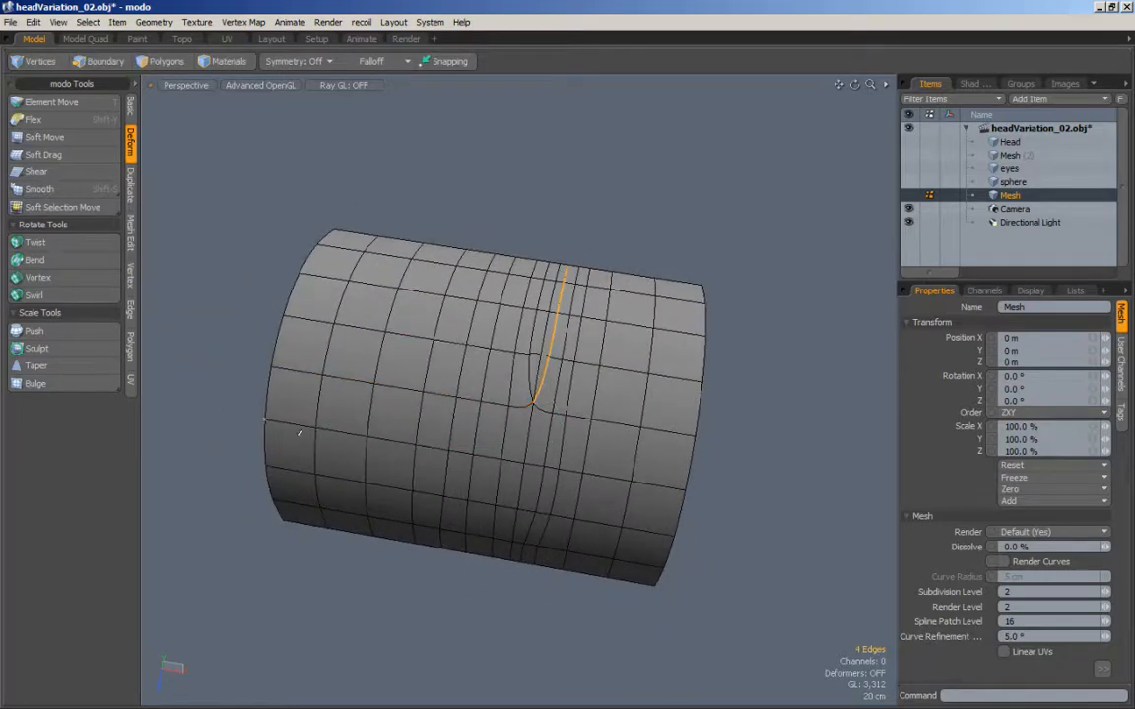
pyautogui.press('BackSpace')
pyautogui.keyDown('alt'); pyautogui.keyDown('shift'); pyautogui.moveTo(544, 378); pyautogui.dragTo(526, 399); pyautogui.keyUp('shift'); pyautogui.keyUp('alt')
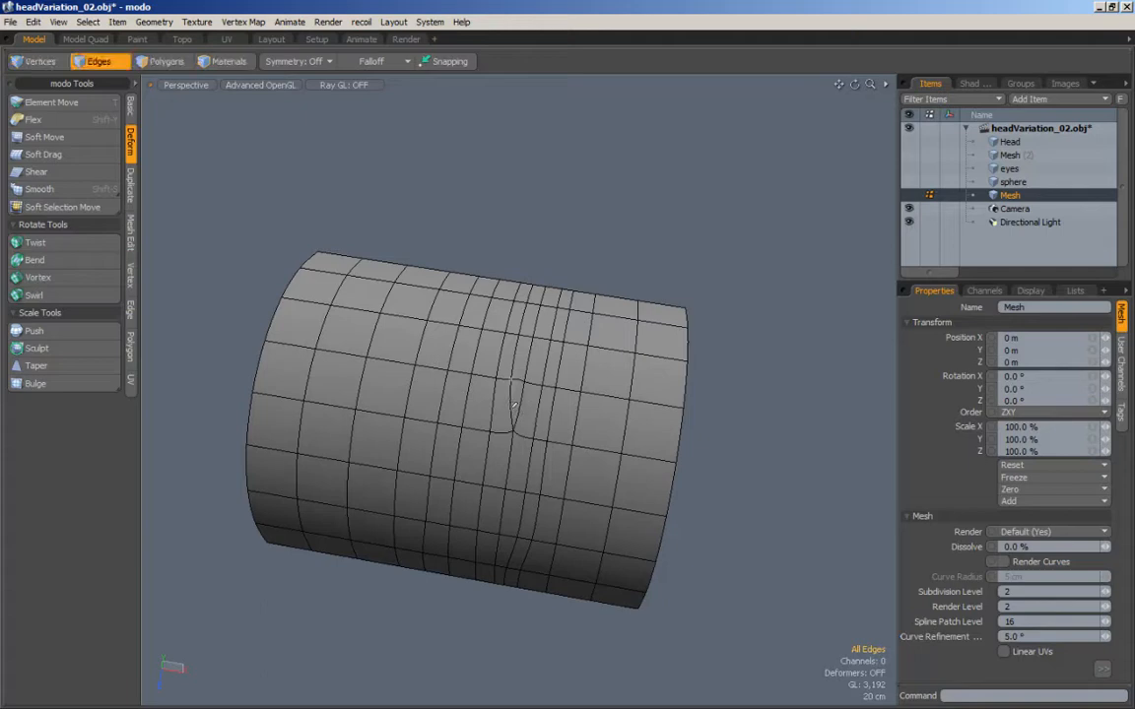
pyautogui.doubleClick(517, 405)
pyautogui.press('BackSpace')
# Step: Examine the cleaned-up arch's edge flow and shading from several angles, with the wireframe shown and hidden
pyautogui.moveTo(557, 197); pyautogui.dragTo(611, 226, button='right')
pyautogui.keyDown('alt'); pyautogui.moveTo(555, 273); pyautogui.dragTo(582, 314); pyautogui.keyUp('alt')
pyautogui.keyDown('alt'); pyautogui.scroll(-2, 522, 310); pyautogui.keyUp('alt')
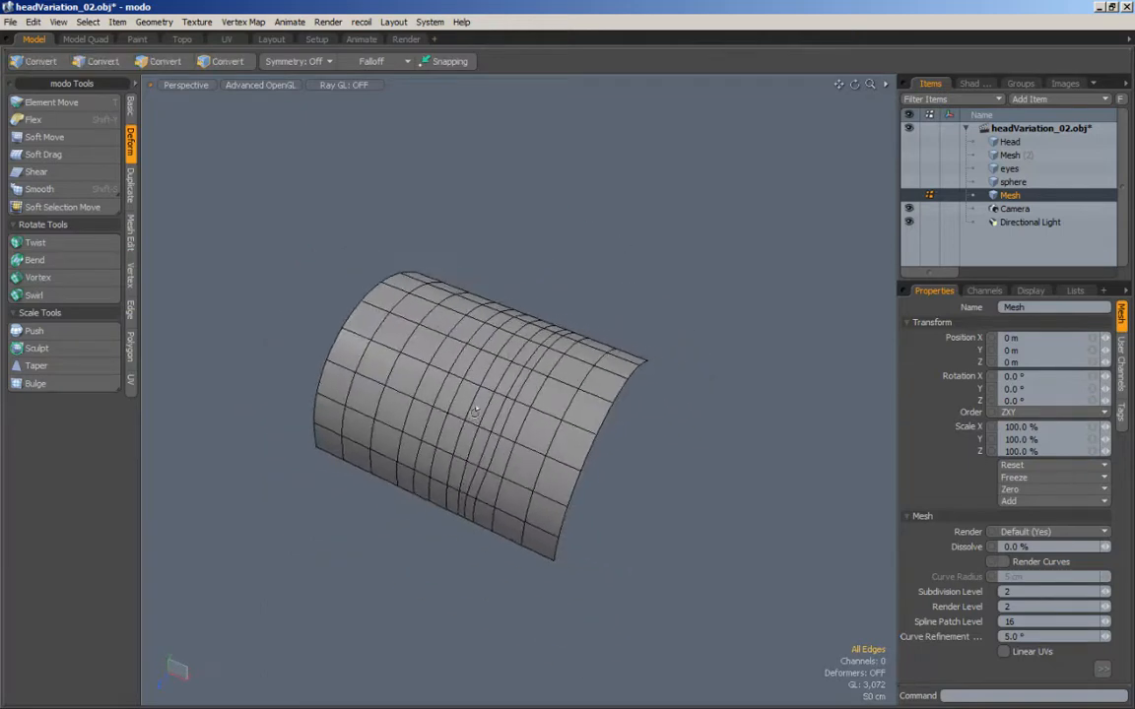
pyautogui.keyDown('alt'); pyautogui.moveTo(426, 371); pyautogui.dragTo(474, 425); pyautogui.keyUp('alt')
pyautogui.keyDown('alt'); pyautogui.scroll(1, 470, 426); pyautogui.keyUp('alt')
pyautogui.moveTo(598, 380)
pyautogui.keyDown('alt'); pyautogui.mouseDown()
pyautogui.moveTo(492, 384)
pyautogui.moveTo(581, 394)
pyautogui.moveTo(606, 344)
pyautogui.moveTo(590, 385)
pyautogui.moveTo(462, 392)
pyautogui.moveTo(458, 459)
pyautogui.mouseUp(); pyautogui.keyUp('alt')
pyautogui.keyDown('alt'); pyautogui.moveTo(320, 395); pyautogui.dragTo(500, 285); pyautogui.keyUp('alt')
pyautogui.keyDown('alt'); pyautogui.moveTo(615, 270); pyautogui.dragTo(783, 195); pyautogui.keyUp('alt')
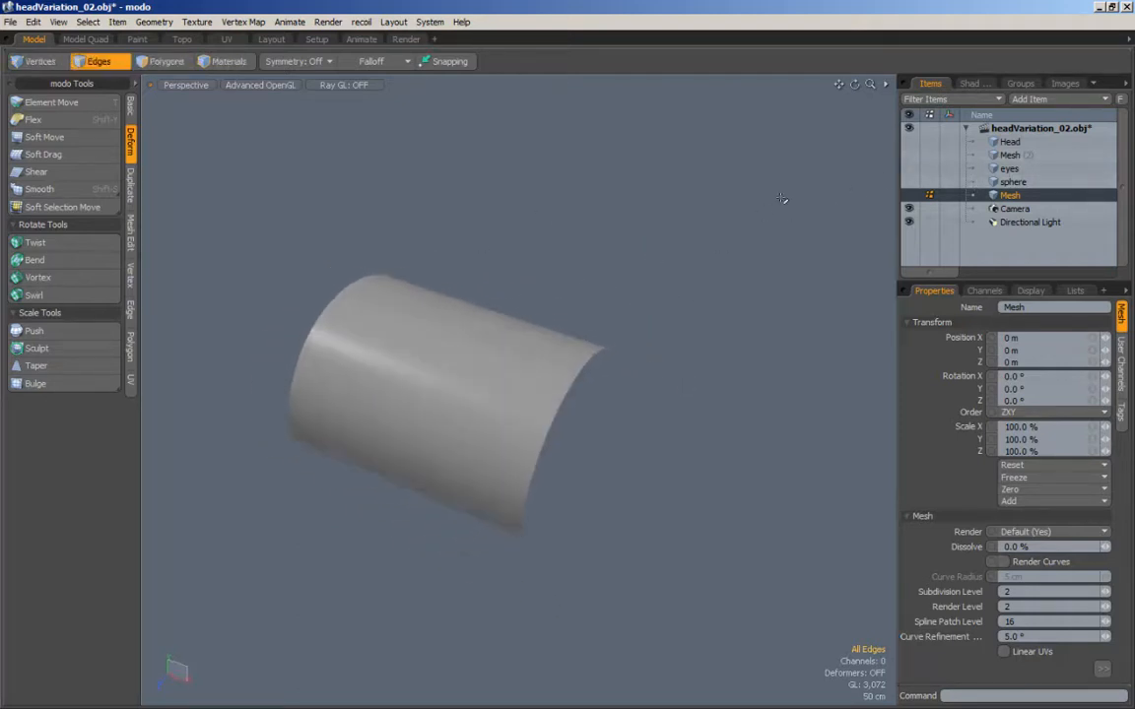
# Step: Display the Head mesh item, switch to vertex selection, and examine the head's topology from the front and side
pyautogui.click(1024, 146)
pyautogui.keyDown('alt'); pyautogui.moveTo(718, 414); pyautogui.dragTo(645, 291); pyautogui.keyUp('alt')
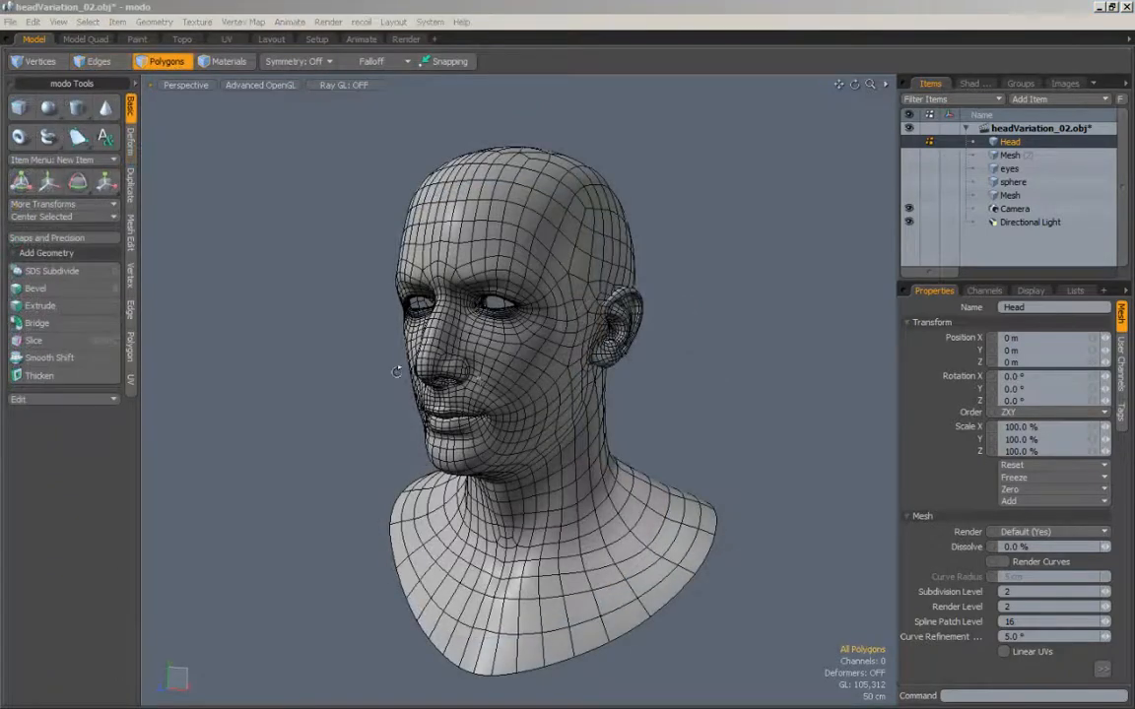
pyautogui.keyDown('alt'); pyautogui.moveTo(398, 298); pyautogui.dragTo(466, 423); pyautogui.keyUp('alt')
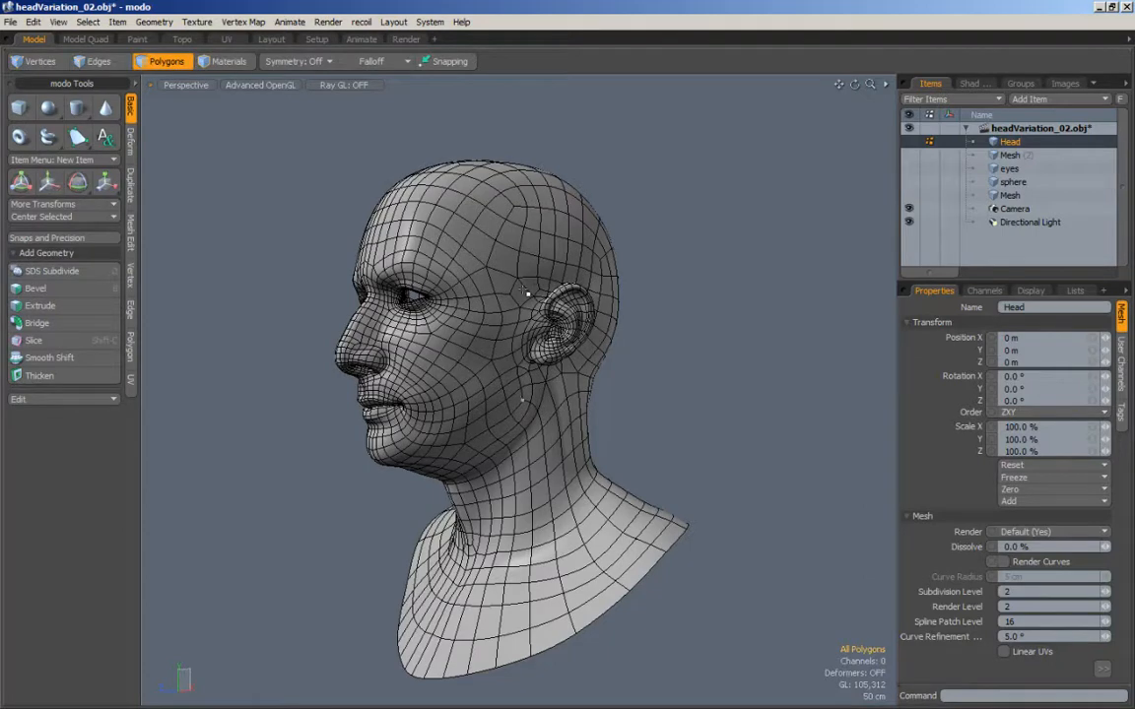
pyautogui.moveTo(466, 265)
pyautogui.keyDown('alt'); pyautogui.mouseDown()
pyautogui.moveTo(476, 361)
pyautogui.moveTo(482, 307)
pyautogui.mouseUp(); pyautogui.keyUp('alt')
pyautogui.moveTo(639, 320)
pyautogui.mouseDown()
pyautogui.moveTo(658, 407)
pyautogui.moveTo(499, 405)
pyautogui.moveTo(609, 398)
pyautogui.moveTo(640, 409)
pyautogui.mouseUp()
pyautogui.keyDown('ctrl'); pyautogui.keyDown('alt'); pyautogui.moveTo(441, 323); pyautogui.dragTo(489, 285); pyautogui.keyUp('alt'); pyautogui.keyUp('ctrl')
pyautogui.keyDown('alt'); pyautogui.keyDown('shift'); pyautogui.moveTo(488, 286); pyautogui.dragTo(515, 370); pyautogui.keyUp('shift'); pyautogui.keyUp('alt')
pyautogui.click(37, 61)
pyautogui.keyDown('alt'); pyautogui.moveTo(348, 360); pyautogui.dragTo(396, 367); pyautogui.keyUp('alt')
pyautogui.keyDown('alt'); pyautogui.keyDown('shift'); pyautogui.moveTo(396, 368); pyautogui.dragTo(423, 300); pyautogui.keyUp('shift'); pyautogui.keyUp('alt')
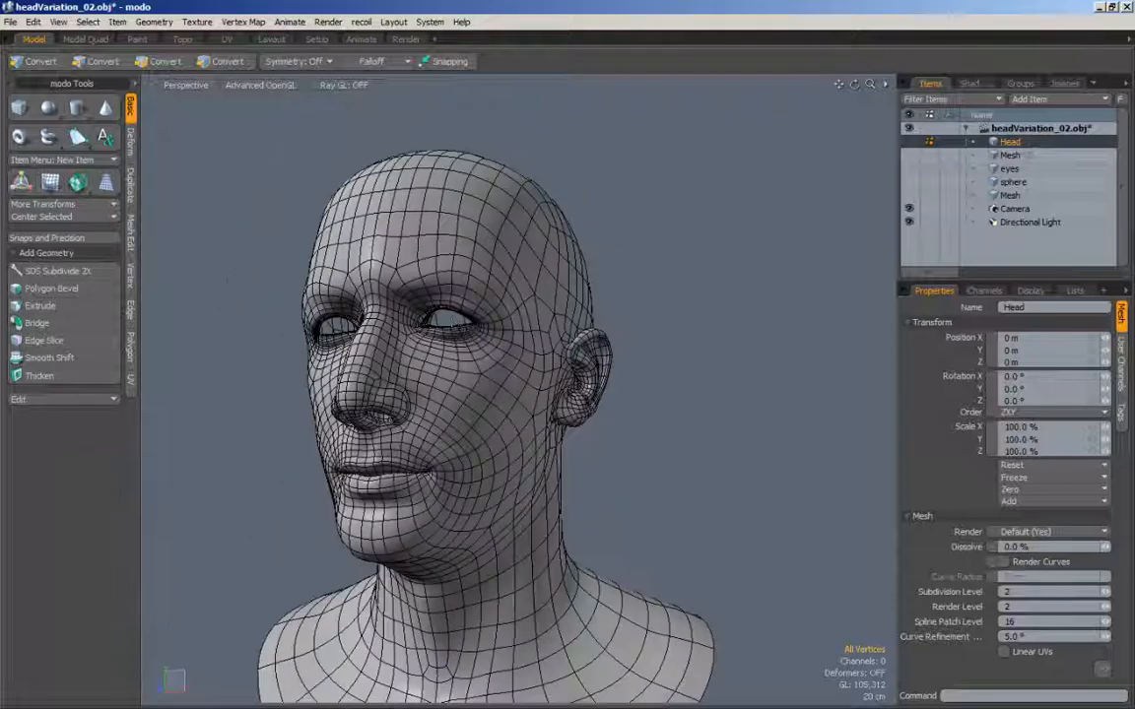
# Step: Mark the poles at the temple and behind the jaw and examine the edge flow around them and the face
pyautogui.keyDown('alt'); pyautogui.moveTo(547, 313); pyautogui.dragTo(511, 294); pyautogui.keyUp('alt')
pyautogui.keyDown('alt'); pyautogui.keyDown('shift'); pyautogui.moveTo(511, 294); pyautogui.dragTo(501, 323); pyautogui.keyUp('shift'); pyautogui.keyUp('alt')
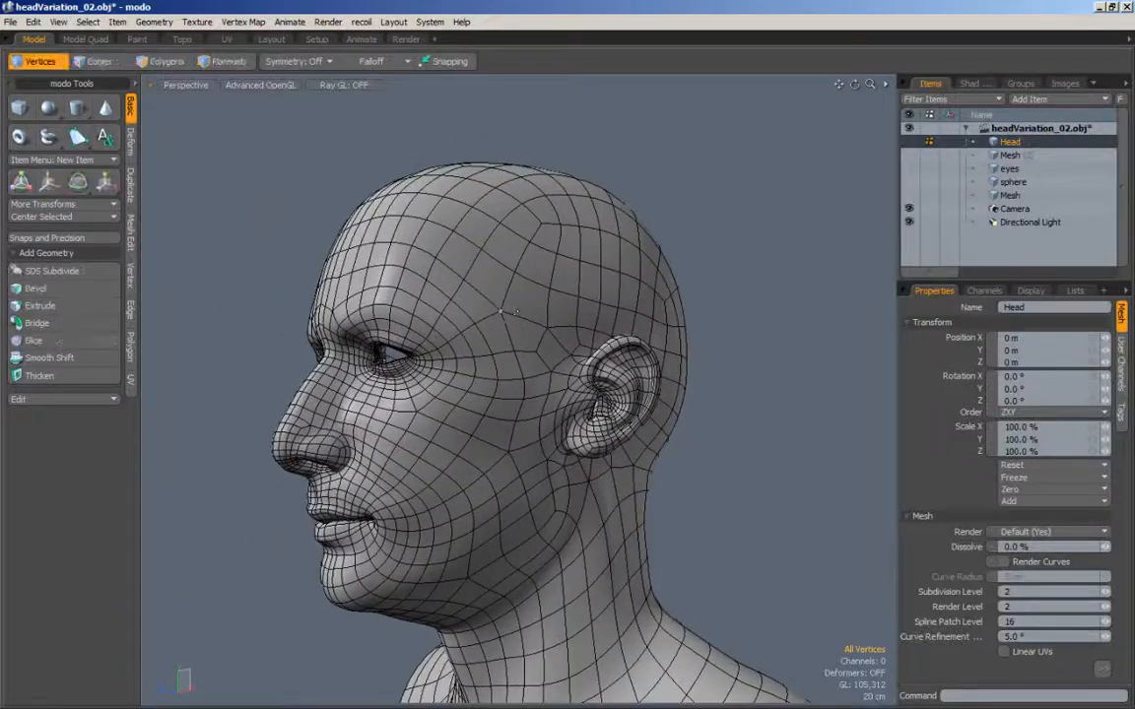
pyautogui.click(500, 316)
pyautogui.keyDown('alt'); pyautogui.moveTo(544, 326); pyautogui.dragTo(552, 330); pyautogui.keyUp('alt')
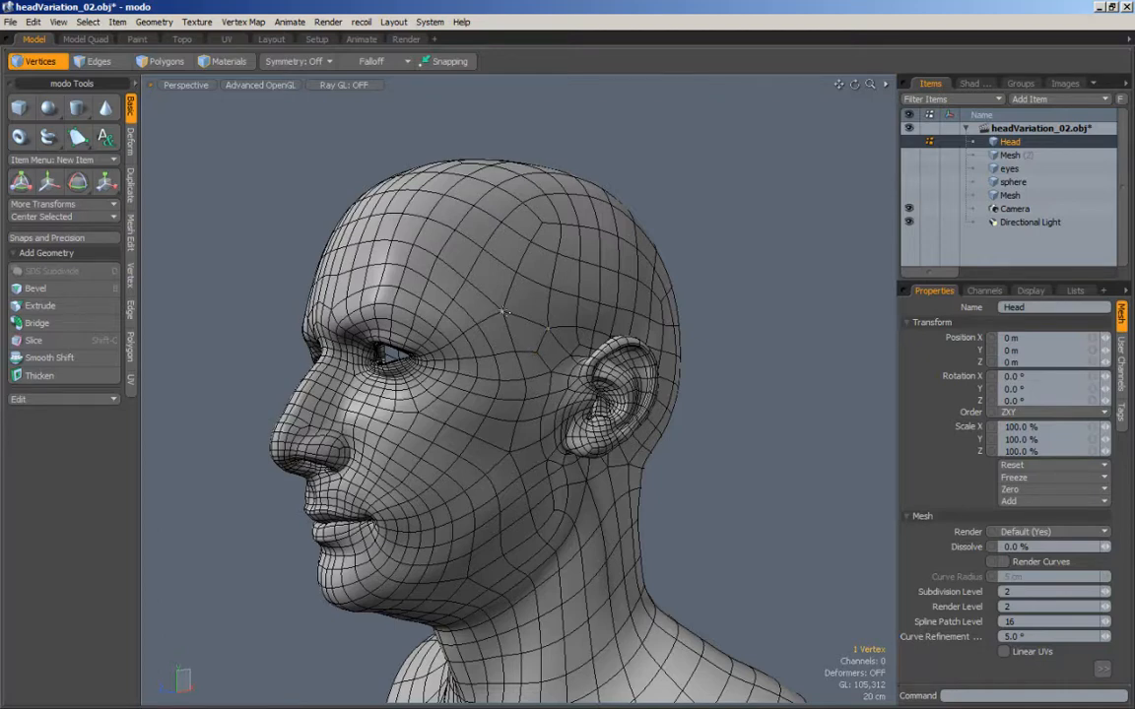
pyautogui.keyDown('alt'); pyautogui.moveTo(546, 326); pyautogui.dragTo(550, 375); pyautogui.keyUp('alt')
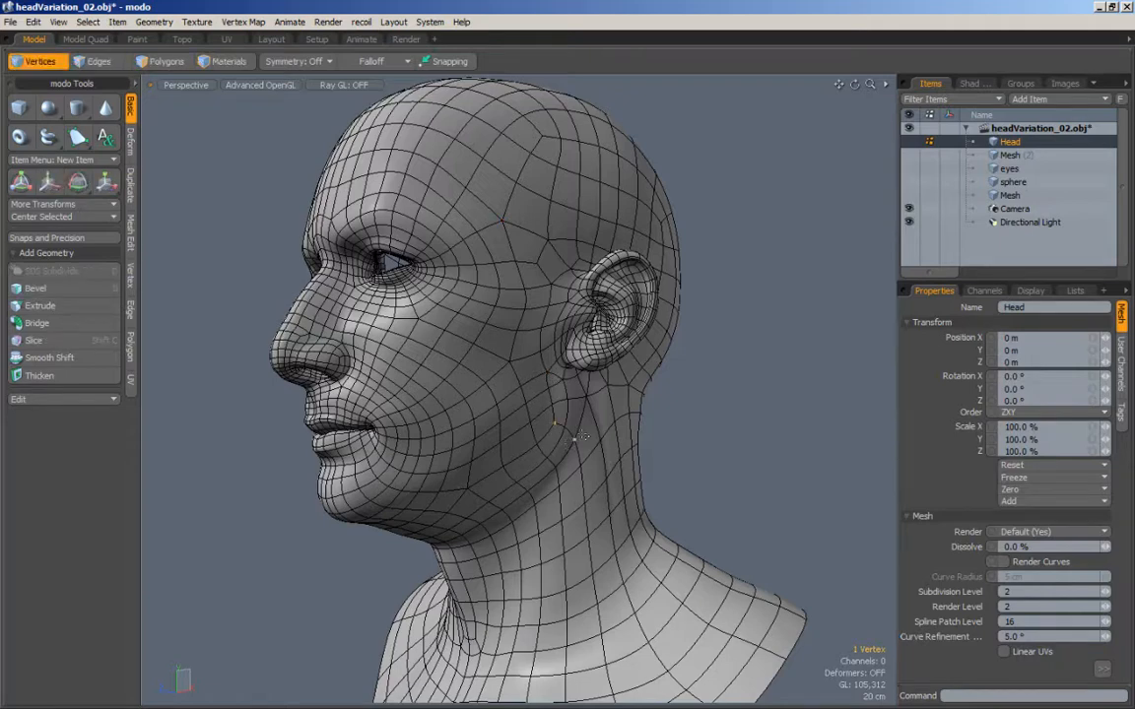
pyautogui.keyDown('alt'); pyautogui.moveTo(470, 489); pyautogui.dragTo(611, 272); pyautogui.keyUp('alt')
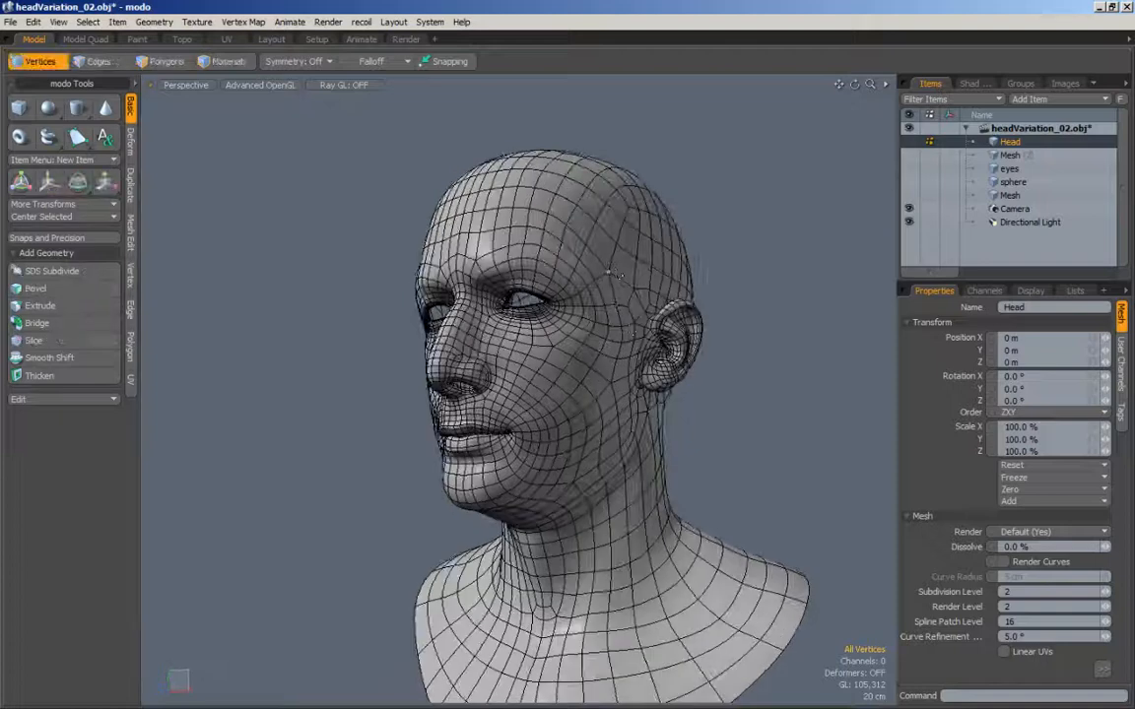
pyautogui.keyDown('alt'); pyautogui.moveTo(484, 475); pyautogui.dragTo(529, 497); pyautogui.keyUp('alt')
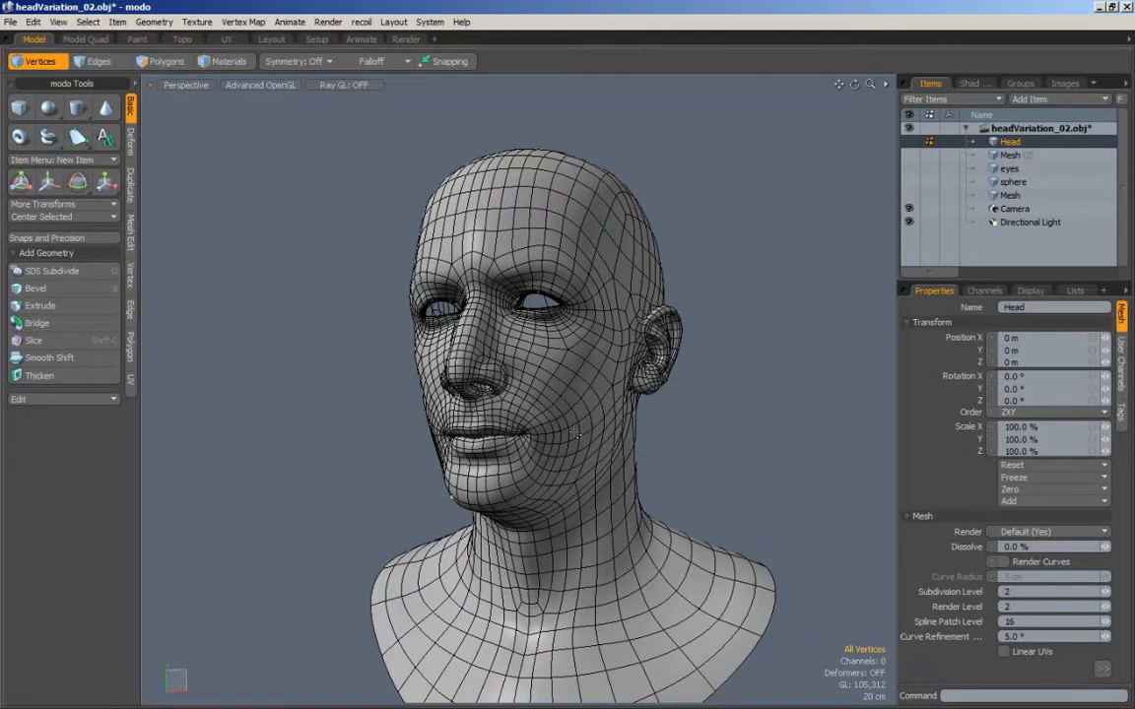
pyautogui.moveTo(578, 361)
pyautogui.keyDown('alt'); pyautogui.mouseDown()
pyautogui.moveTo(589, 371)
pyautogui.moveTo(575, 375)
pyautogui.mouseUp(); pyautogui.keyUp('alt')
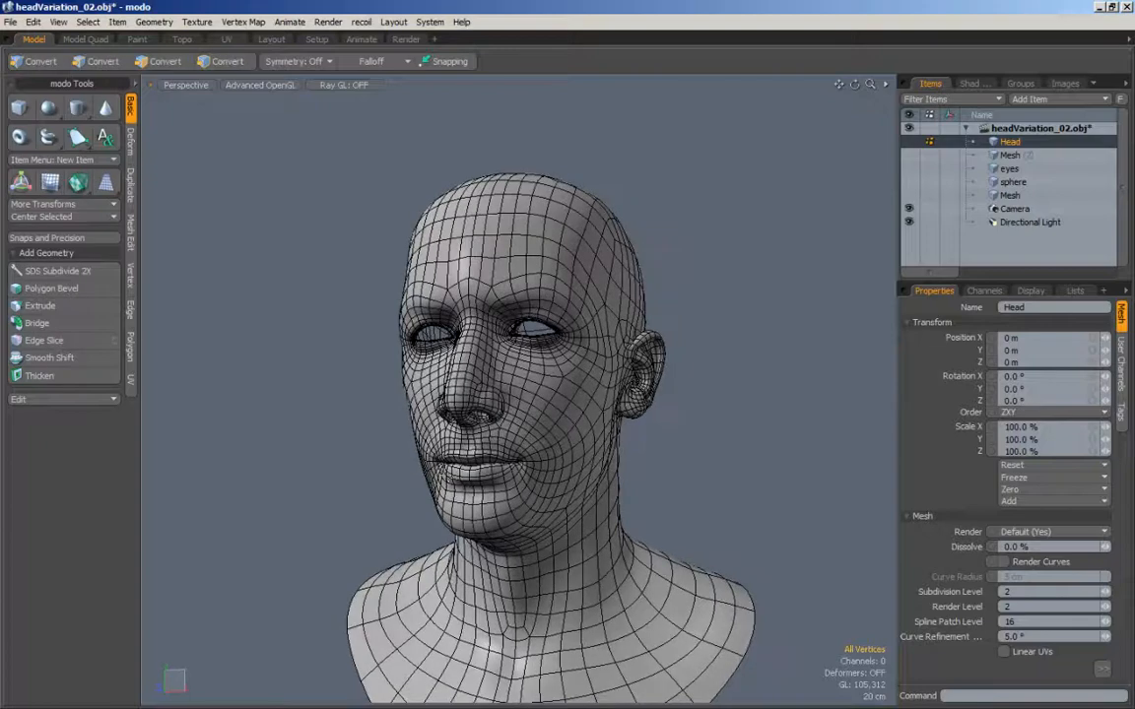
# Step: Examine the head's edge flow around the eyes, mouth, cheek and jaw from the front and three-quarter views
pyautogui.keyDown('alt'); pyautogui.moveTo(436, 462); pyautogui.dragTo(542, 384); pyautogui.keyUp('alt')
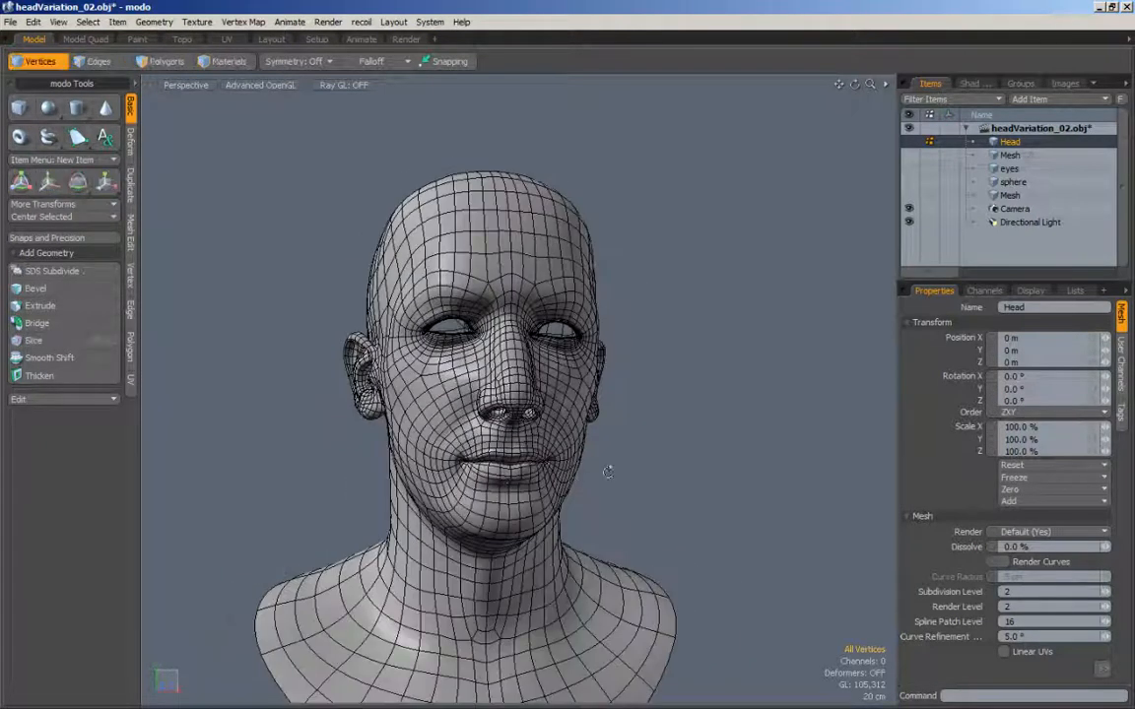
pyautogui.keyDown('alt'); pyautogui.moveTo(607, 469); pyautogui.dragTo(477, 484); pyautogui.keyUp('alt')
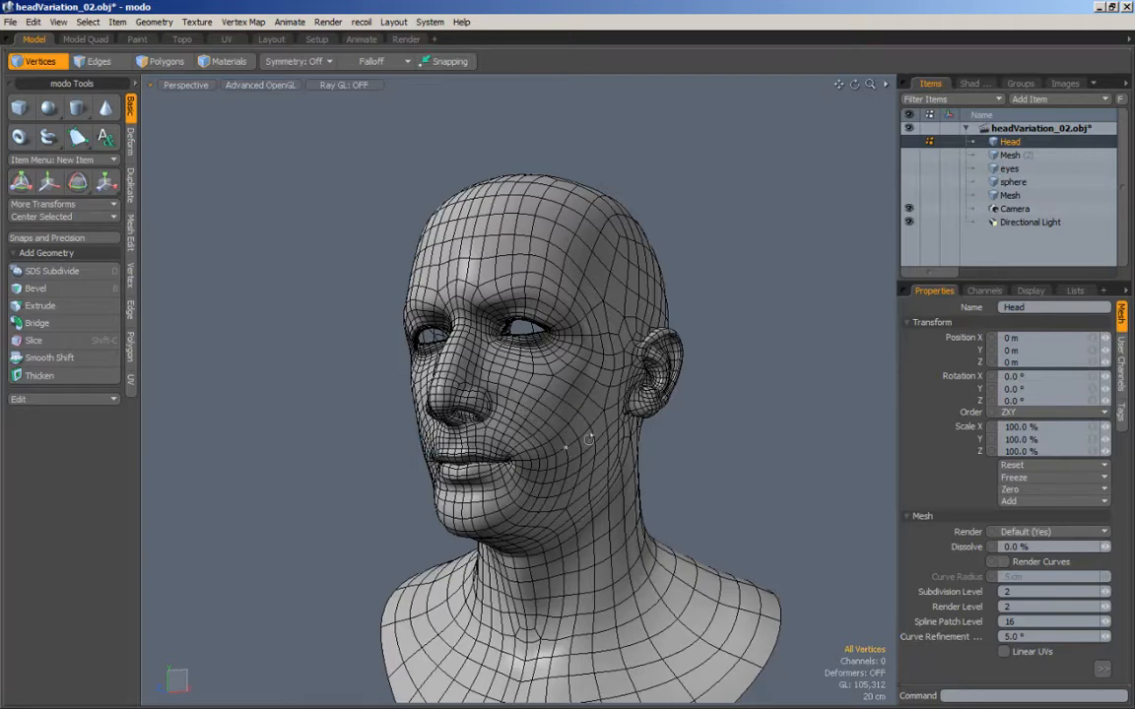
pyautogui.keyDown('alt'); pyautogui.moveTo(588, 440); pyautogui.dragTo(520, 451); pyautogui.keyUp('alt')
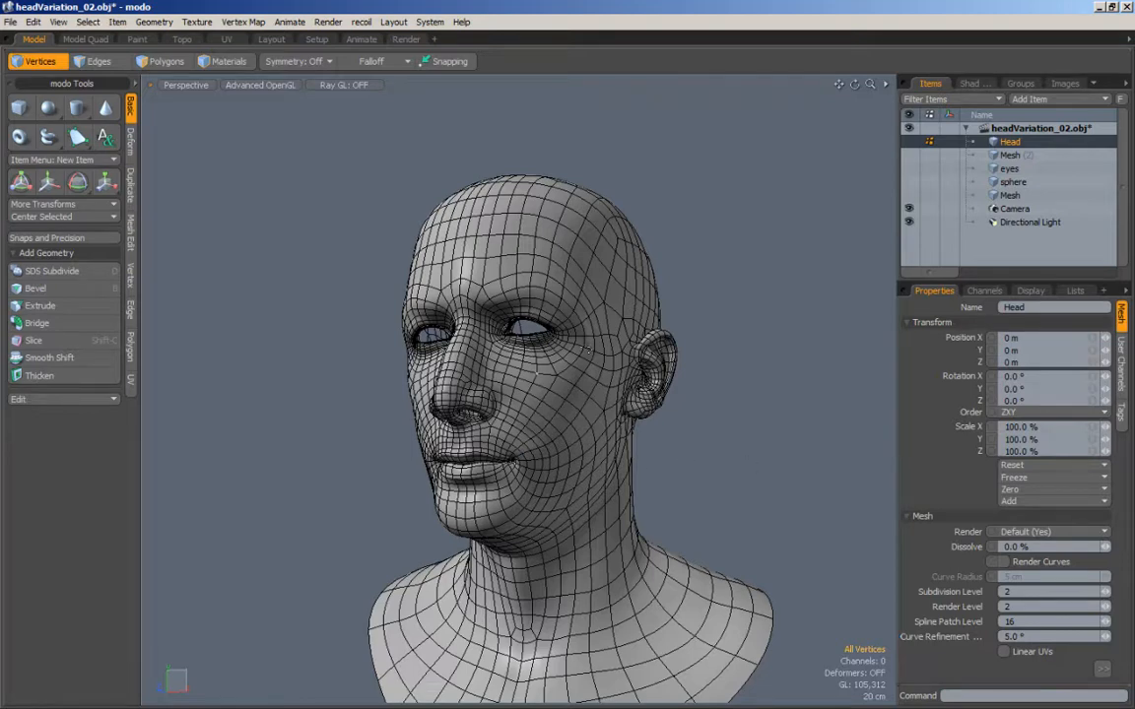
pyautogui.keyDown('alt'); pyautogui.moveTo(588, 349); pyautogui.dragTo(494, 332); pyautogui.keyUp('alt')
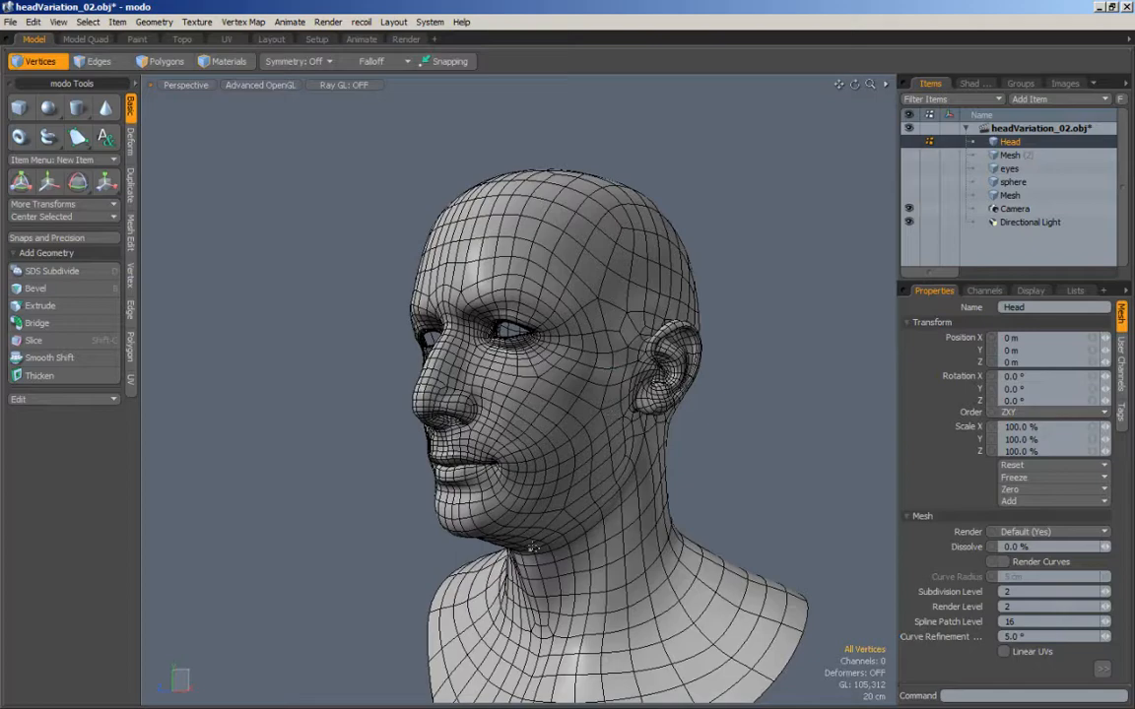
# Step: Mark the row of poles across the top of the head and examine the surrounding scalp topology from above
pyautogui.moveTo(603, 506)
pyautogui.keyDown('alt'); pyautogui.mouseDown()
pyautogui.moveTo(677, 276)
pyautogui.moveTo(551, 320)
pyautogui.moveTo(523, 307)
pyautogui.moveTo(502, 349)
pyautogui.mouseUp(); pyautogui.keyUp('alt')
pyautogui.moveTo(502, 350)
pyautogui.mouseDown(button='right')
pyautogui.moveTo(599, 381)
pyautogui.moveTo(408, 304)
pyautogui.moveTo(478, 314)
pyautogui.mouseUp(button='right')
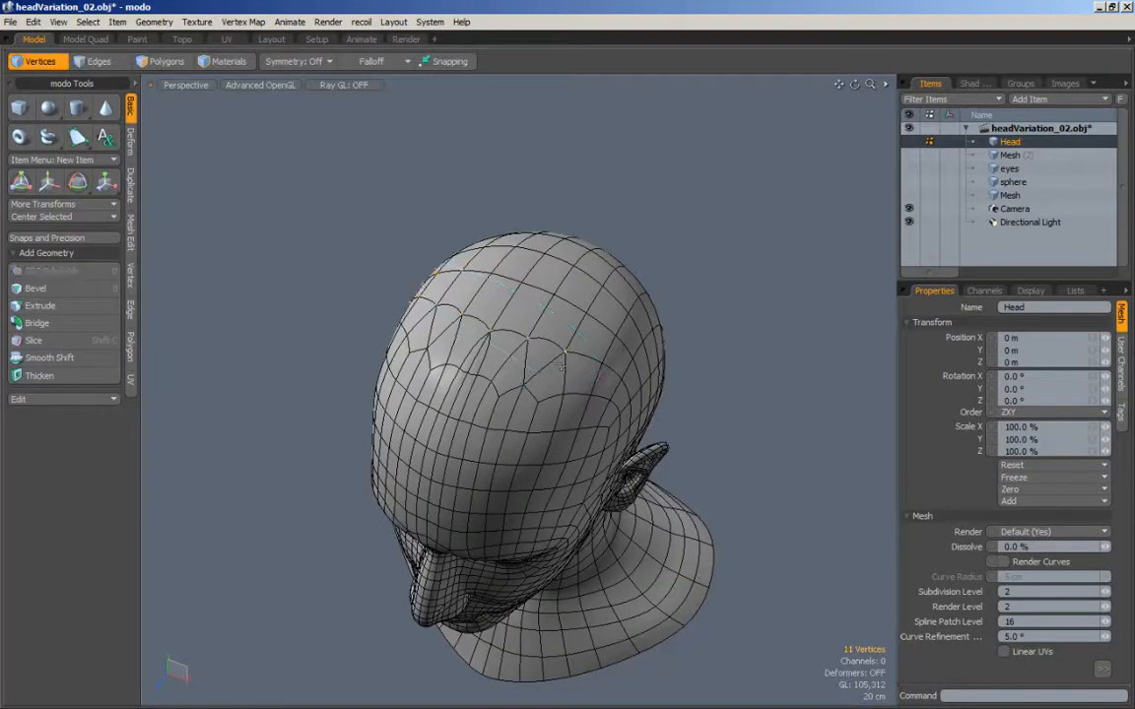
pyautogui.moveTo(506, 330)
pyautogui.keyDown('alt'); pyautogui.mouseDown()
pyautogui.moveTo(458, 300)
pyautogui.moveTo(398, 334)
pyautogui.mouseUp(); pyautogui.keyUp('alt')
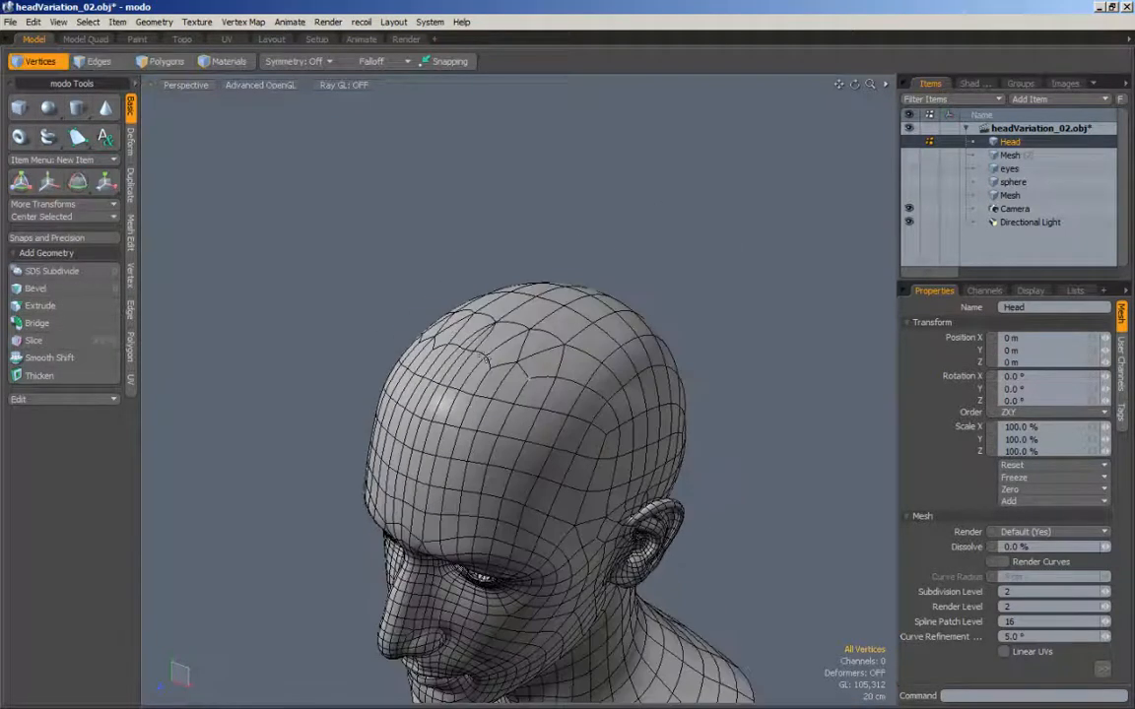
pyautogui.keyDown('alt'); pyautogui.moveTo(655, 445); pyautogui.dragTo(461, 394); pyautogui.keyUp('alt')
pyautogui.keyDown('alt'); pyautogui.moveTo(548, 318); pyautogui.dragTo(470, 368); pyautogui.keyUp('alt')
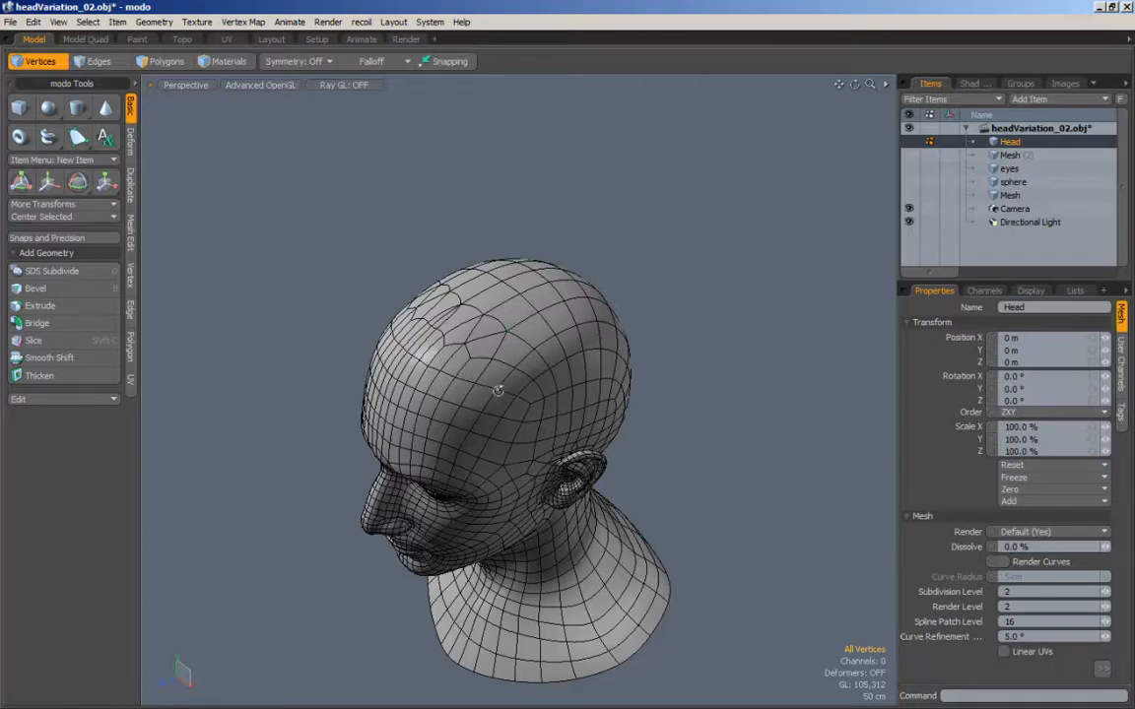
pyautogui.keyDown('alt'); pyautogui.moveTo(549, 349); pyautogui.dragTo(666, 320); pyautogui.keyUp('alt')
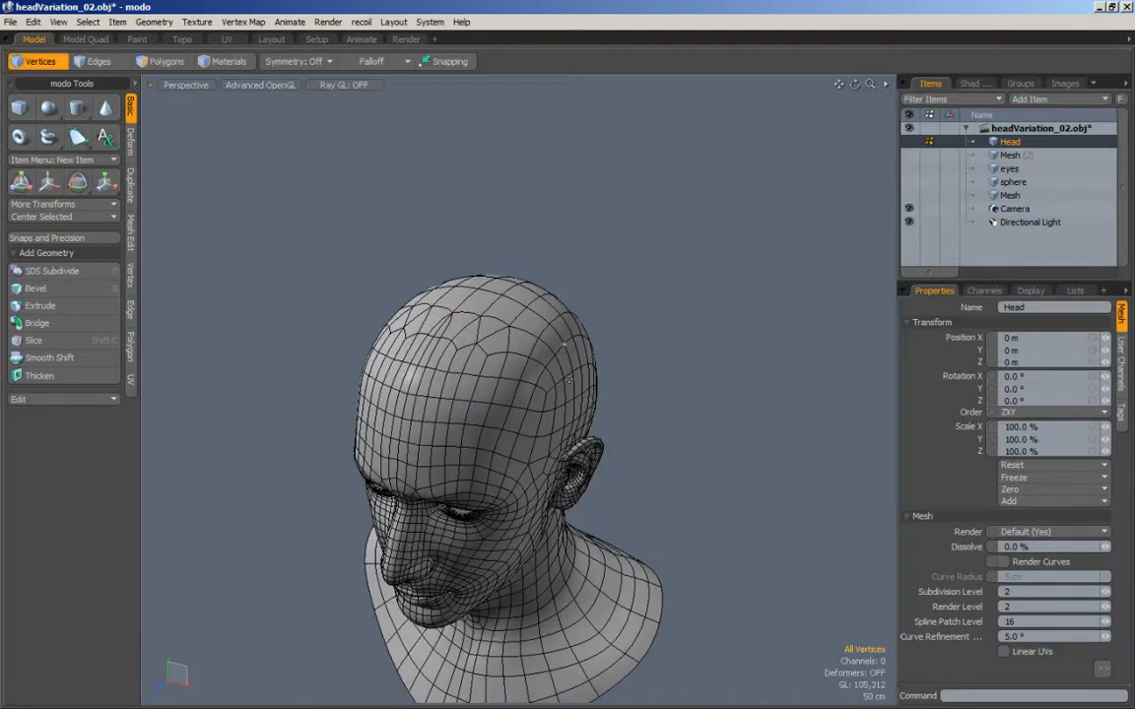
pyautogui.keyDown('alt'); pyautogui.moveTo(569, 381); pyautogui.dragTo(642, 455); pyautogui.keyUp('alt')
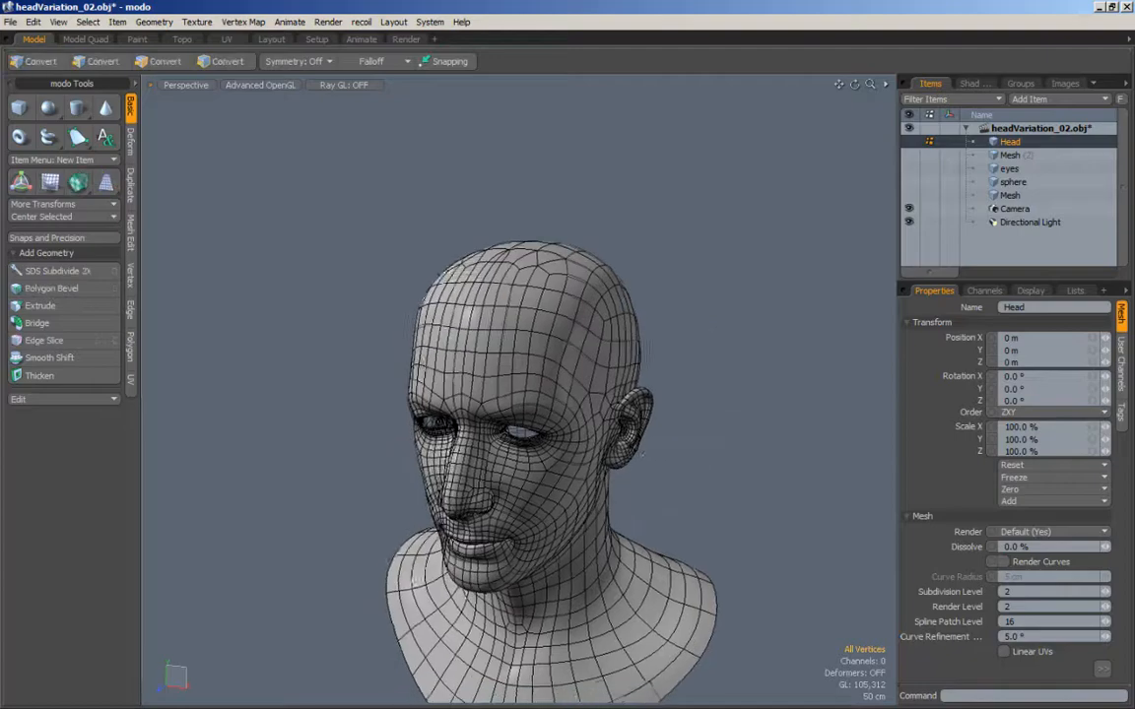
# Step: Mark the cheek pole below the outer eye and examine the edge flow from it towards the nose and mouth
pyautogui.scroll(3, 642, 454)
pyautogui.keyDown('alt'); pyautogui.moveTo(670, 500); pyautogui.dragTo(550, 422); pyautogui.keyUp('alt')
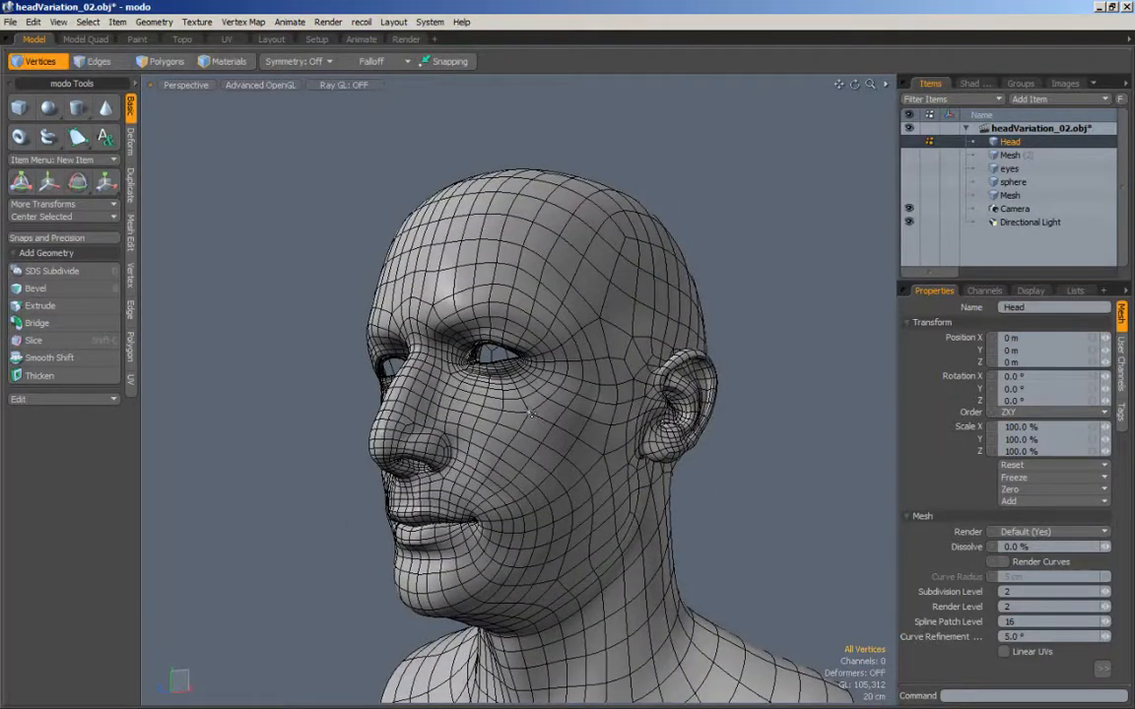
pyautogui.click(530, 416)
pyautogui.keyDown('alt'); pyautogui.moveTo(531, 414); pyautogui.dragTo(561, 417); pyautogui.keyUp('alt')
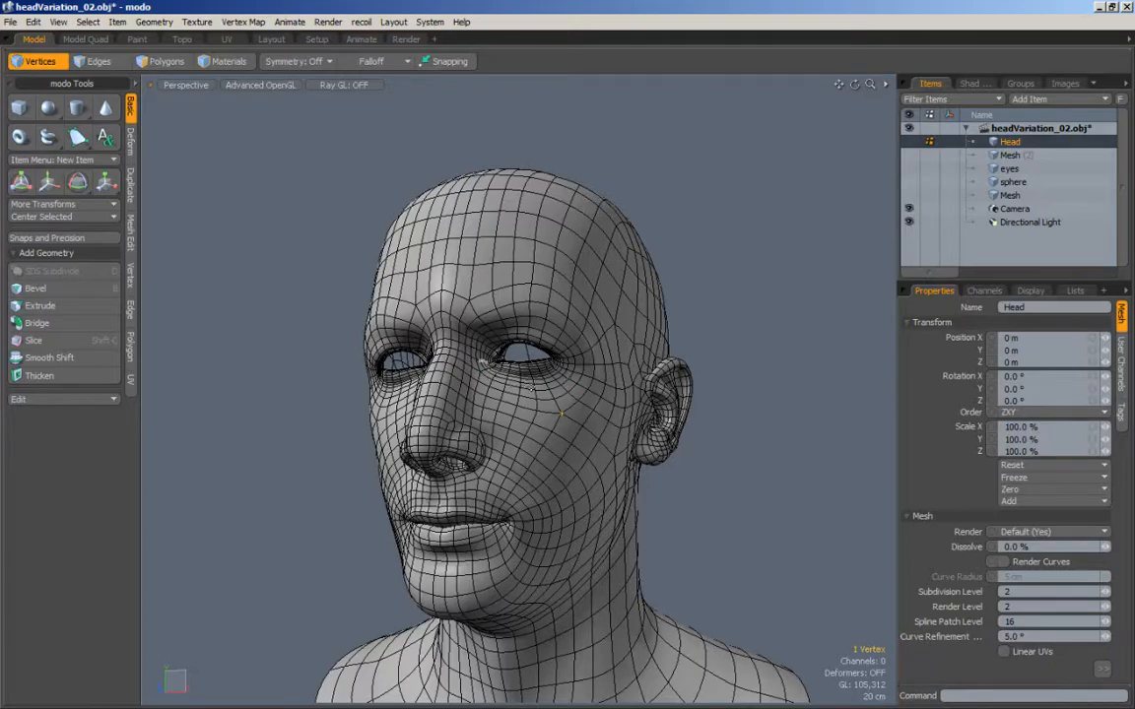
pyautogui.keyDown('alt'); pyautogui.moveTo(562, 413); pyautogui.dragTo(477, 366); pyautogui.keyUp('alt')
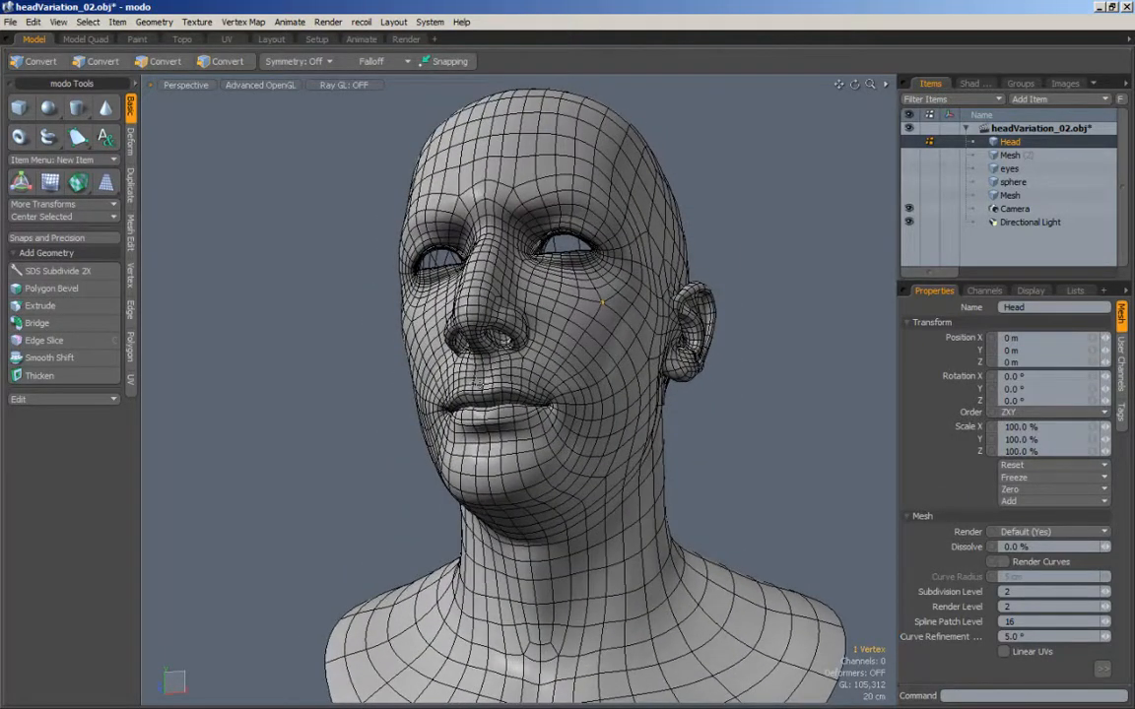
pyautogui.keyDown('alt'); pyautogui.moveTo(566, 424); pyautogui.dragTo(457, 396); pyautogui.keyUp('alt')
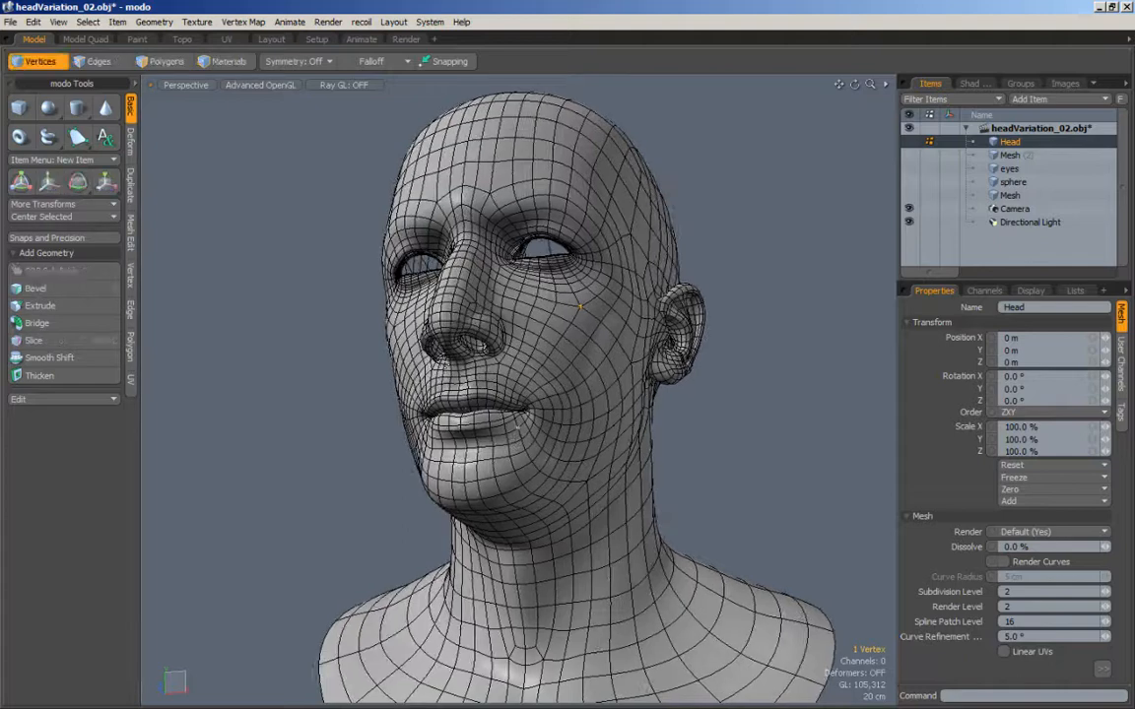
pyautogui.keyDown('alt'); pyautogui.moveTo(441, 275); pyautogui.dragTo(510, 291); pyautogui.keyUp('alt')
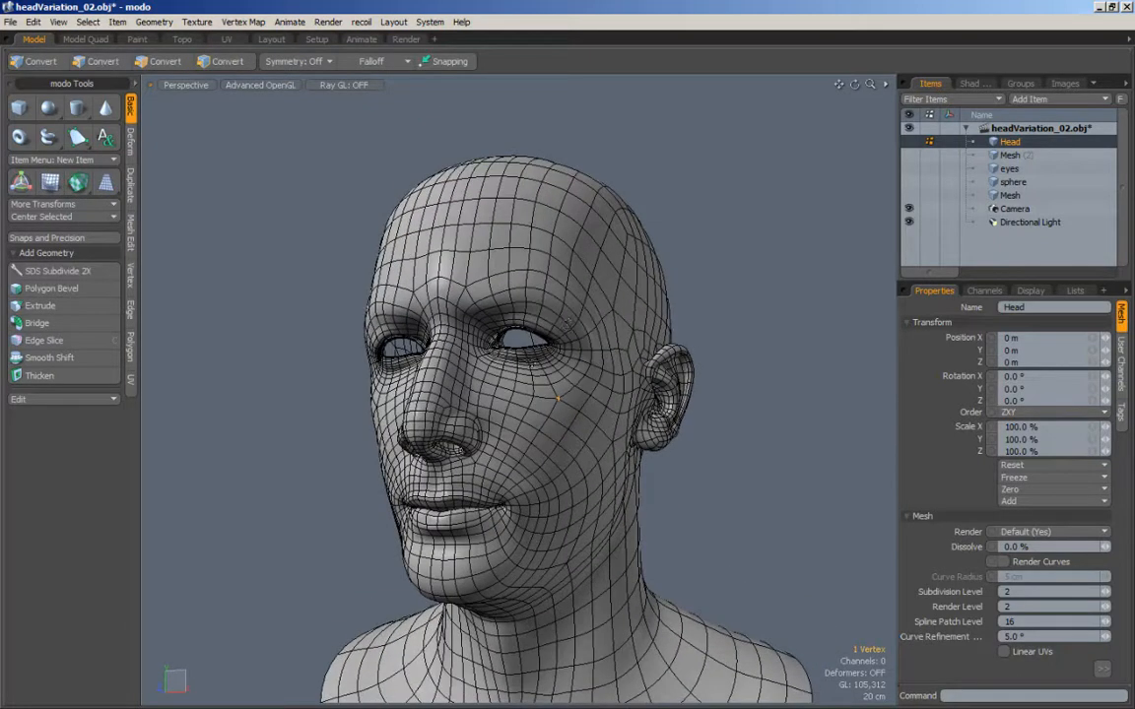
# Step: Clear the cheek selection, mark the pole above the inner eyebrow, and examine the edge flow across the brow and forehead
pyautogui.keyDown('alt'); pyautogui.moveTo(735, 275); pyautogui.dragTo(707, 266); pyautogui.keyUp('alt')
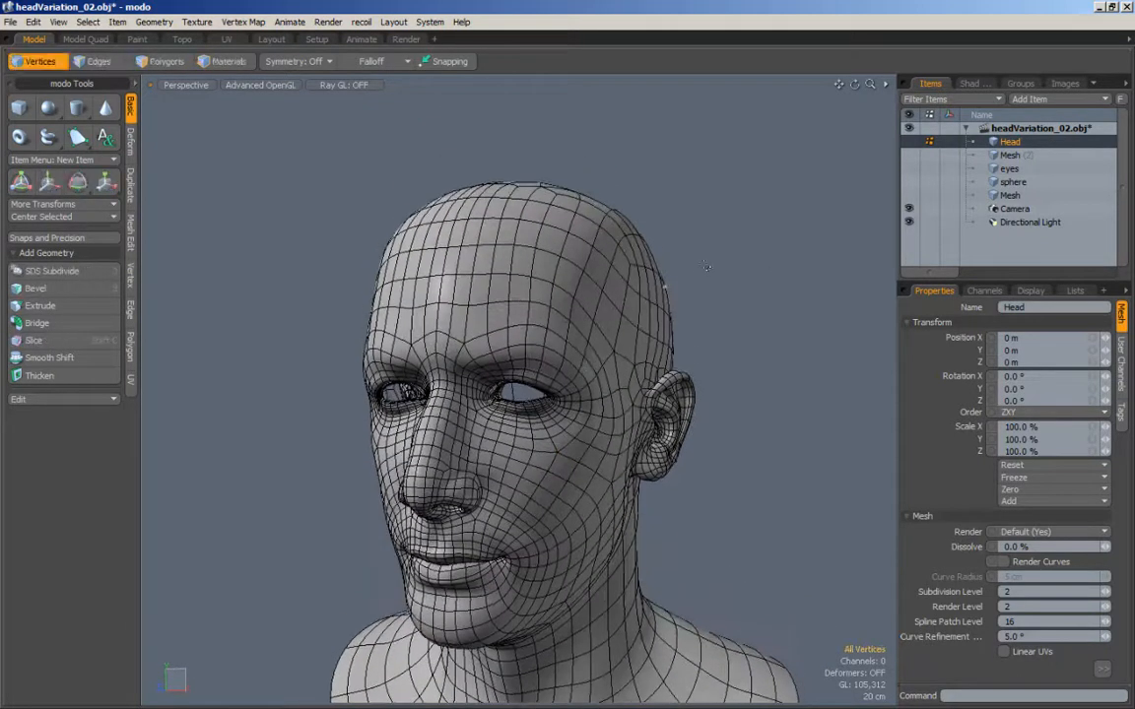
pyautogui.click(471, 342)
pyautogui.moveTo(469, 341)
pyautogui.keyDown('alt'); pyautogui.mouseDown()
pyautogui.moveTo(537, 340)
pyautogui.moveTo(480, 342)
pyautogui.moveTo(458, 355)
pyautogui.mouseUp(); pyautogui.keyUp('alt')
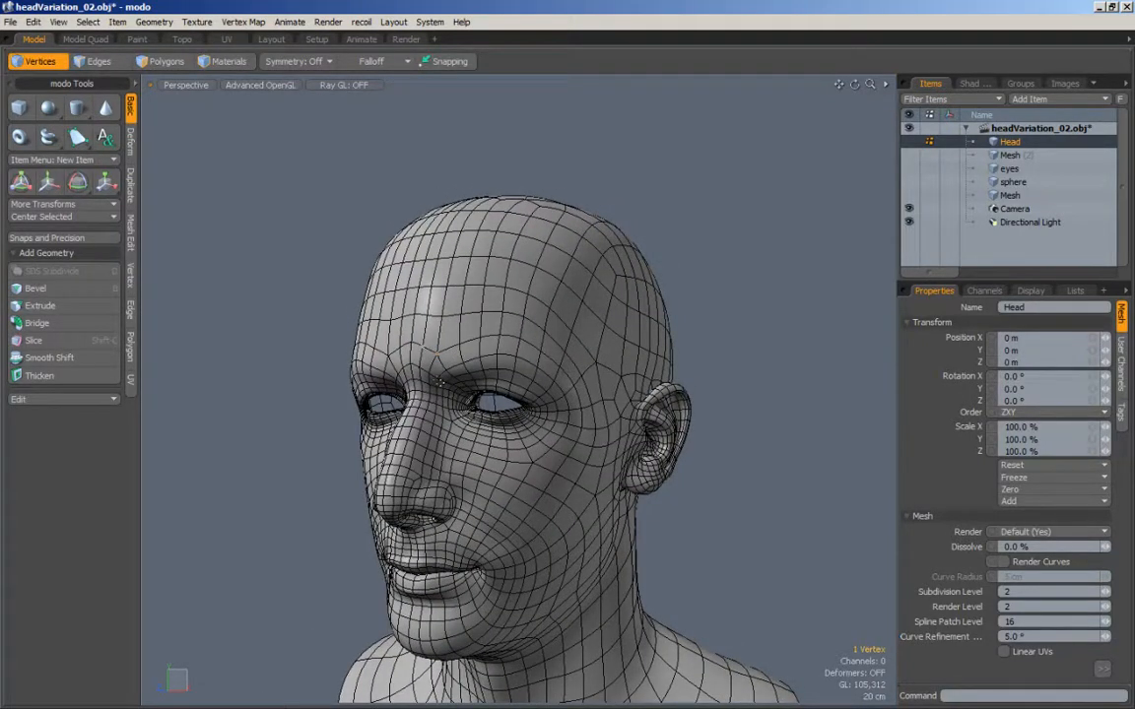
pyautogui.moveTo(402, 355)
pyautogui.keyDown('alt'); pyautogui.mouseDown()
pyautogui.moveTo(421, 352)
pyautogui.moveTo(392, 352)
pyautogui.mouseUp(); pyautogui.keyUp('alt')
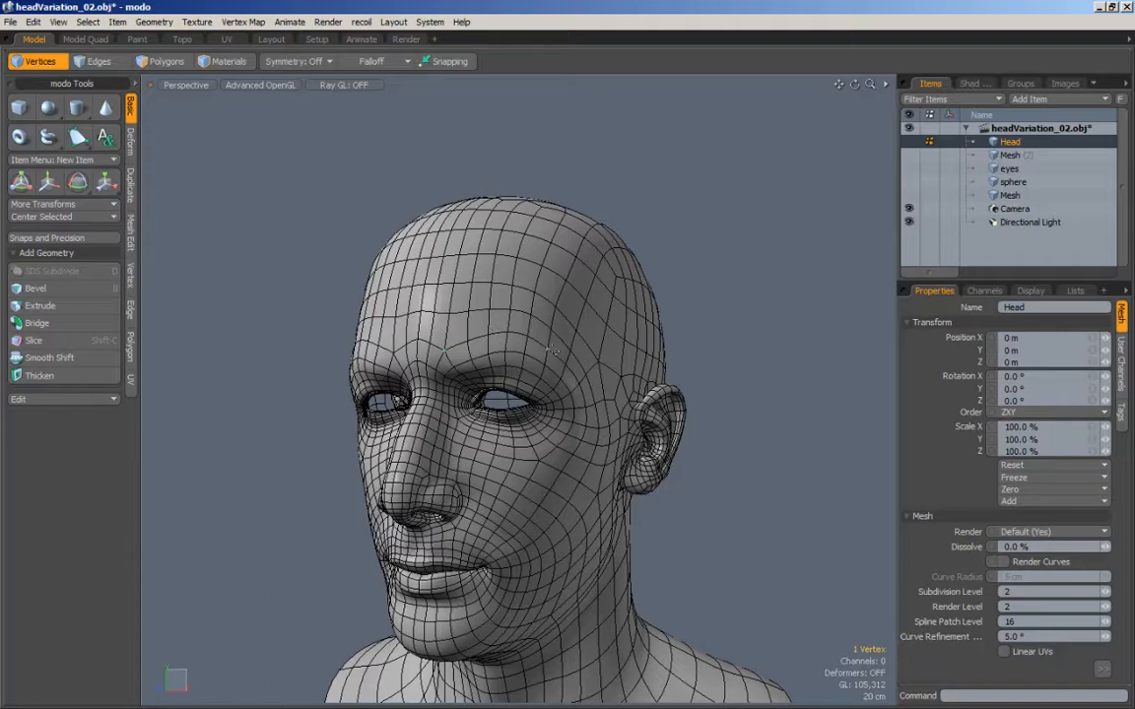
pyautogui.keyDown('alt'); pyautogui.moveTo(443, 352); pyautogui.dragTo(502, 340); pyautogui.keyUp('alt')
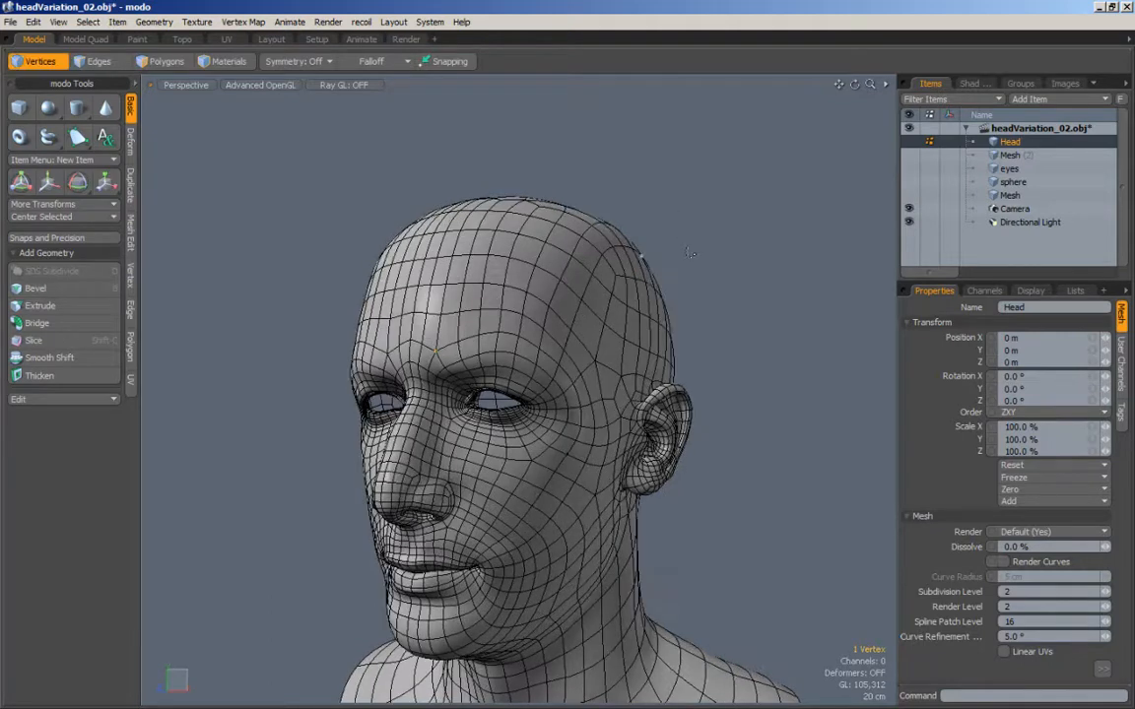
pyautogui.click(673, 307)
pyautogui.scroll(-3, 671, 311)
pyautogui.keyDown('alt'); pyautogui.moveTo(671, 311); pyautogui.dragTo(552, 276); pyautogui.keyUp('alt')
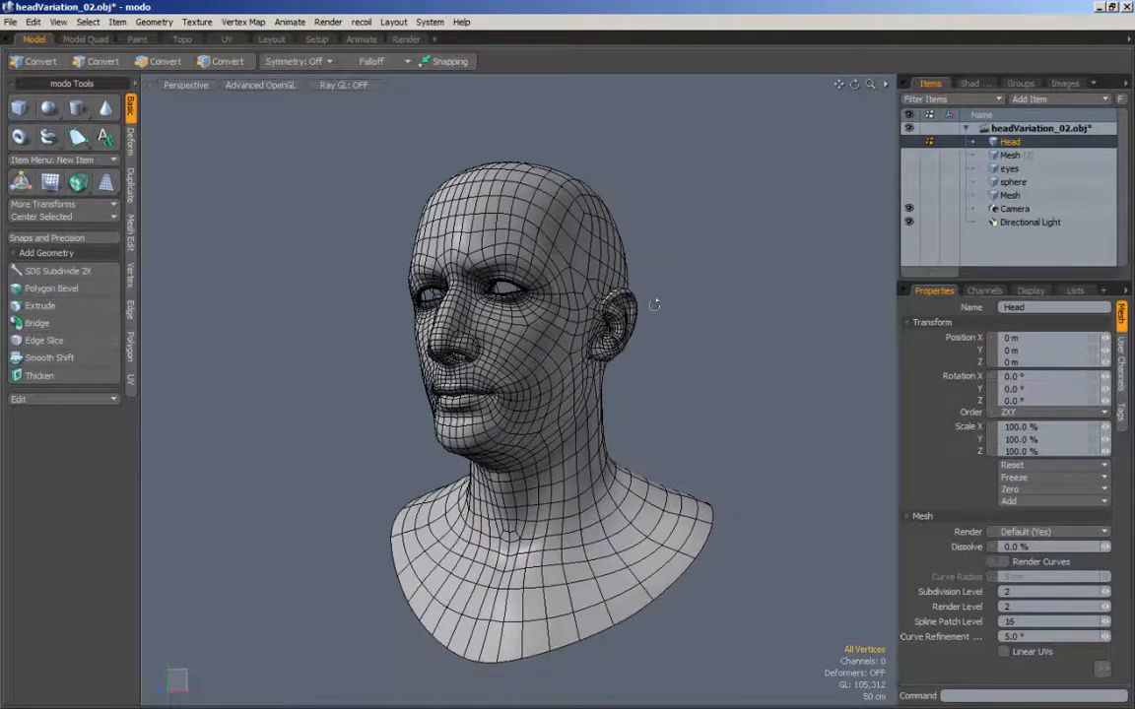
# Step: Mark the brow pole again, clear the selection, and examine the whole head's topology from the front, side and back
pyautogui.press('1')
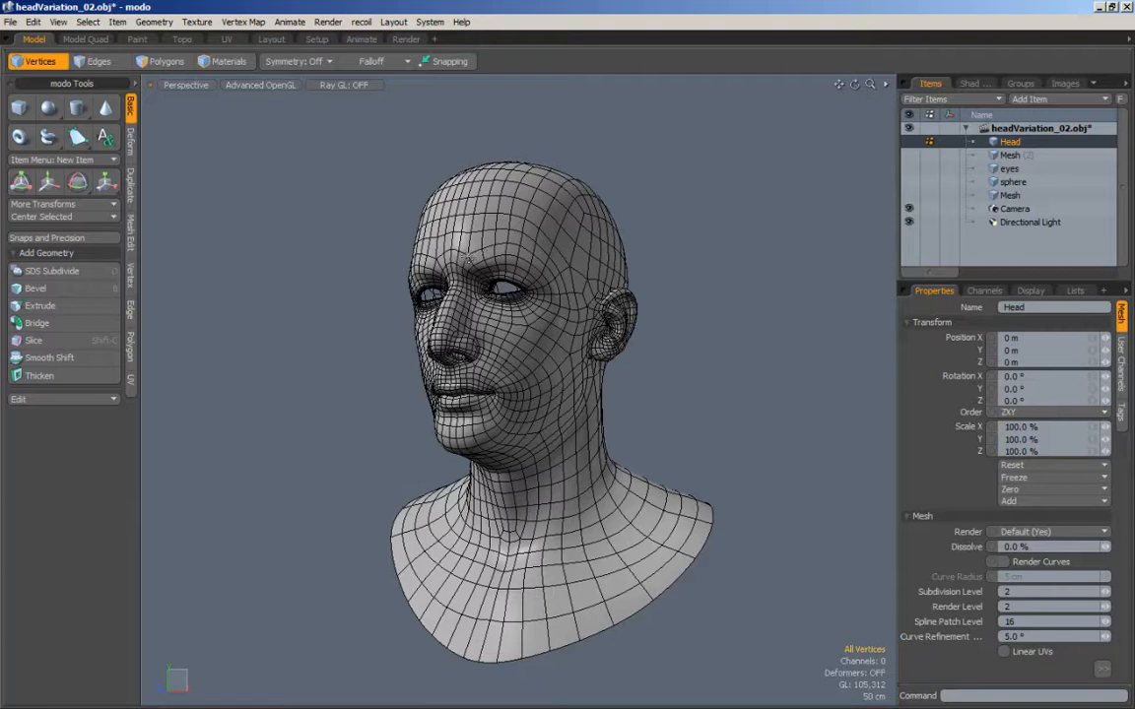
pyautogui.click(471, 257)
pyautogui.click(685, 253)
pyautogui.keyDown('alt'); pyautogui.moveTo(684, 256); pyautogui.dragTo(720, 354); pyautogui.keyUp('alt')
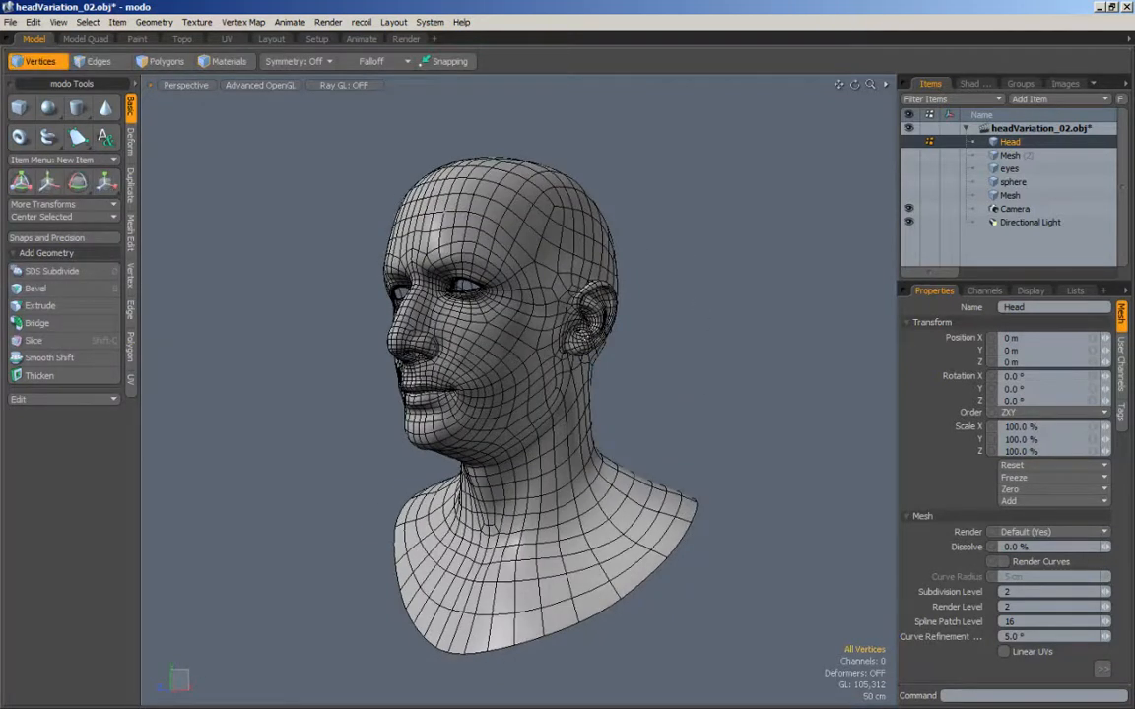
pyautogui.keyDown('alt'); pyautogui.moveTo(645, 332); pyautogui.dragTo(551, 354); pyautogui.keyUp('alt')
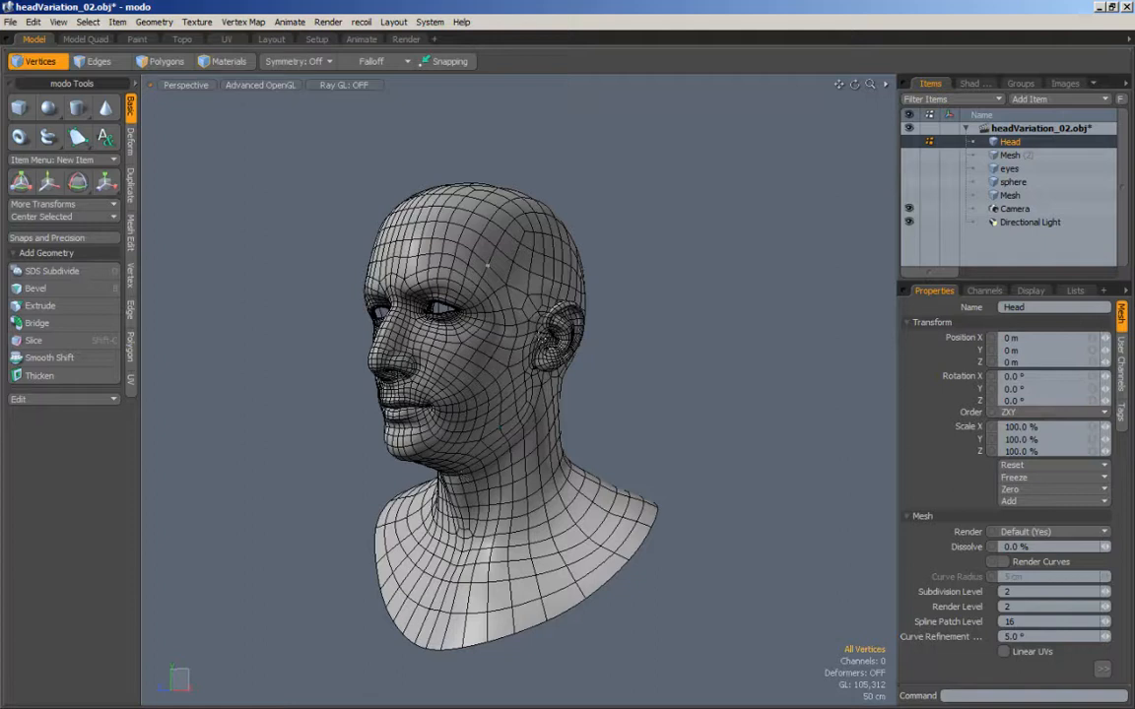
pyautogui.keyDown('alt'); pyautogui.moveTo(660, 419); pyautogui.dragTo(684, 393); pyautogui.keyUp('alt')
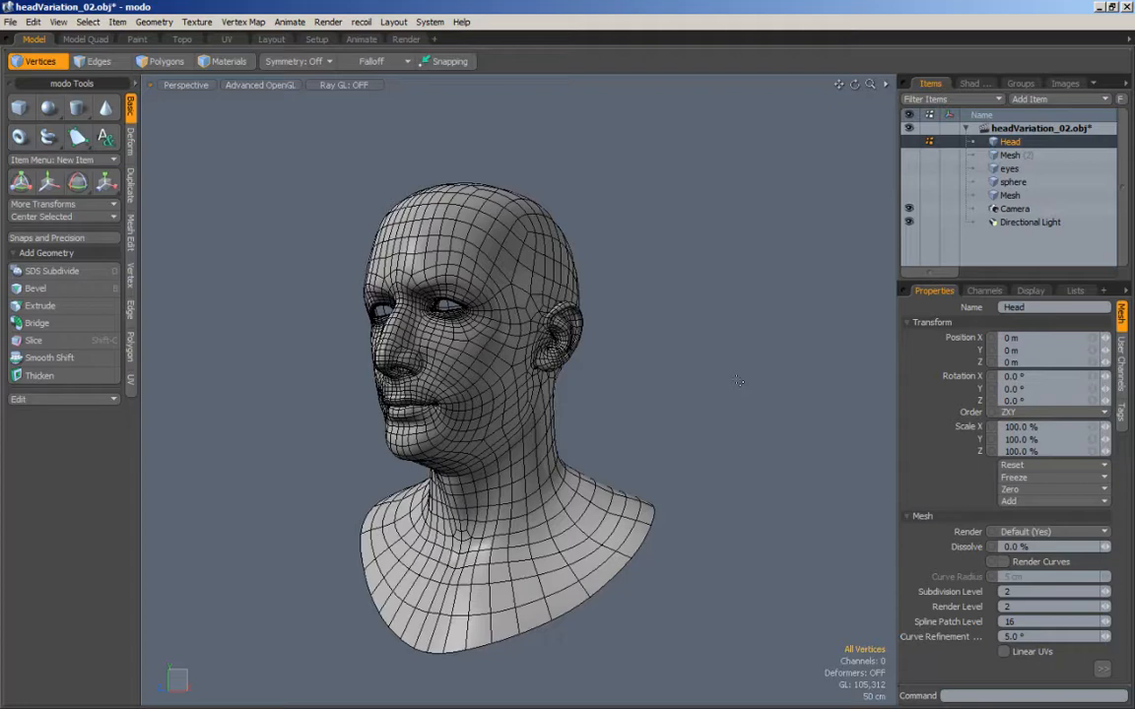
pyautogui.keyDown('alt'); pyautogui.moveTo(651, 375); pyautogui.dragTo(699, 395); pyautogui.keyUp('alt')
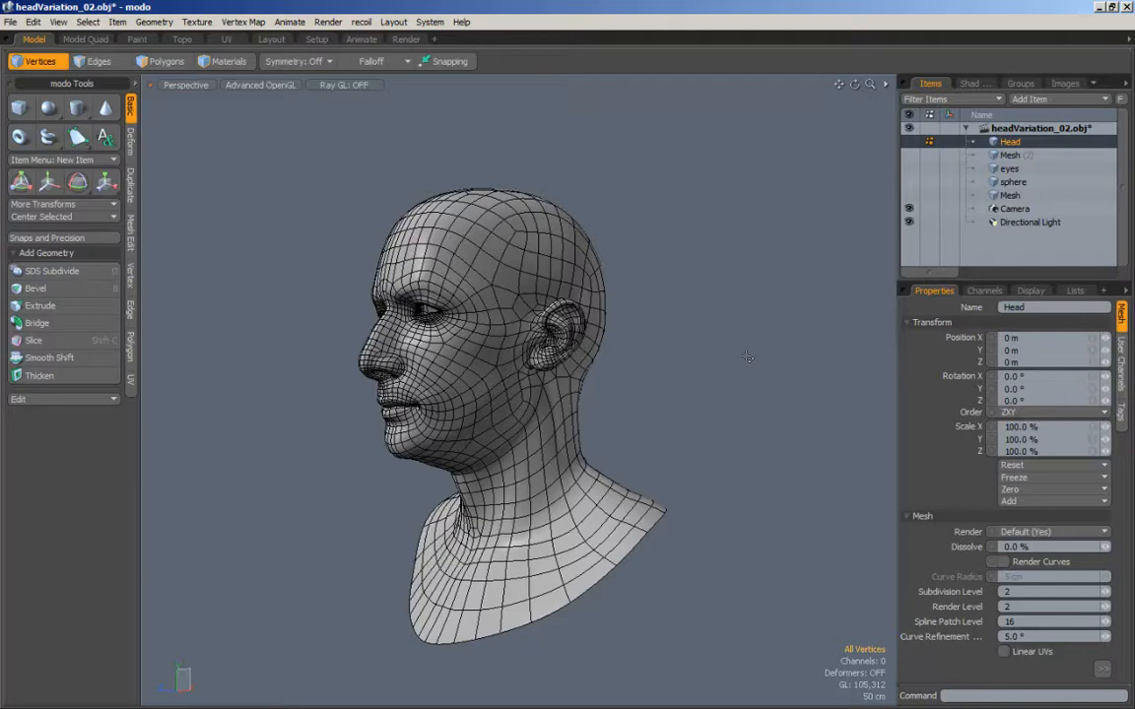
pyautogui.keyDown('alt'); pyautogui.moveTo(783, 344); pyautogui.dragTo(431, 316); pyautogui.keyUp('alt')
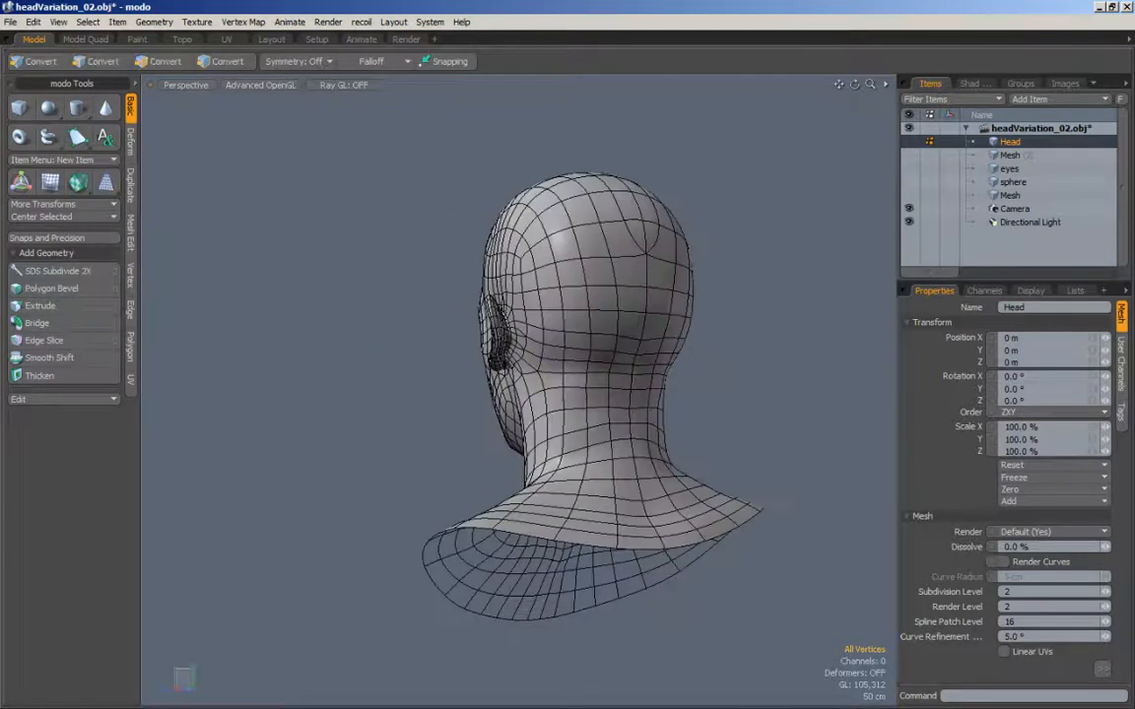
pyautogui.keyDown('alt'); pyautogui.moveTo(378, 346); pyautogui.dragTo(645, 388); pyautogui.keyUp('alt')
pyautogui.keyDown('alt'); pyautogui.moveTo(749, 314); pyautogui.dragTo(711, 311); pyautogui.keyUp('alt')
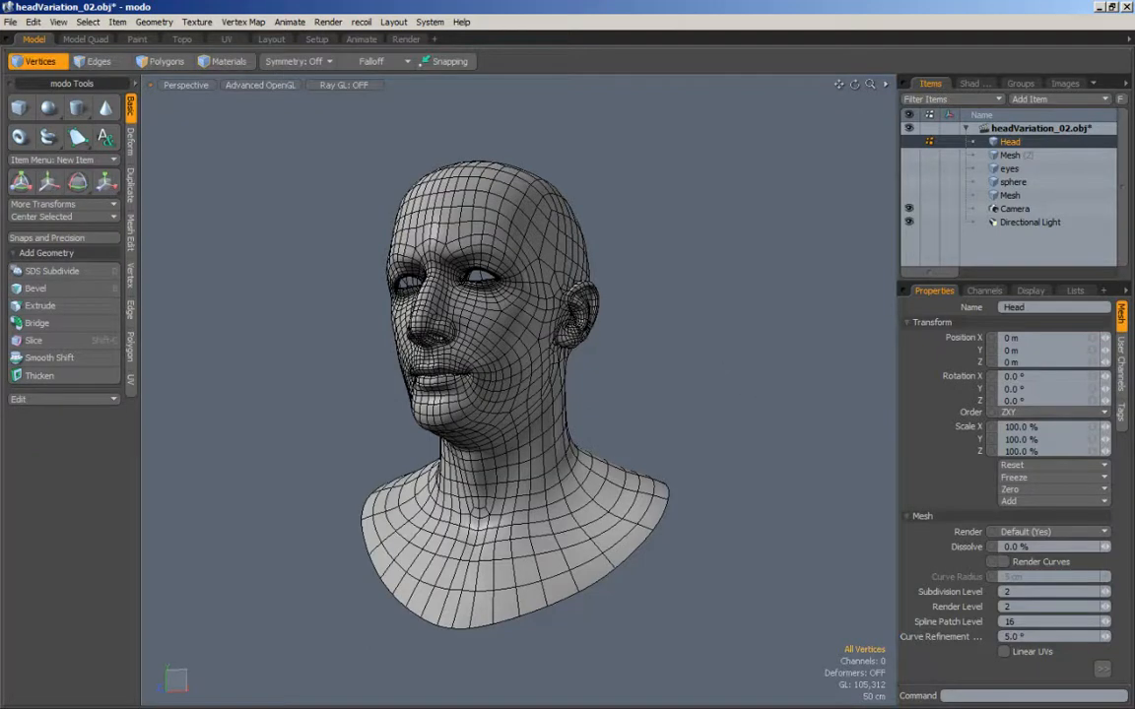